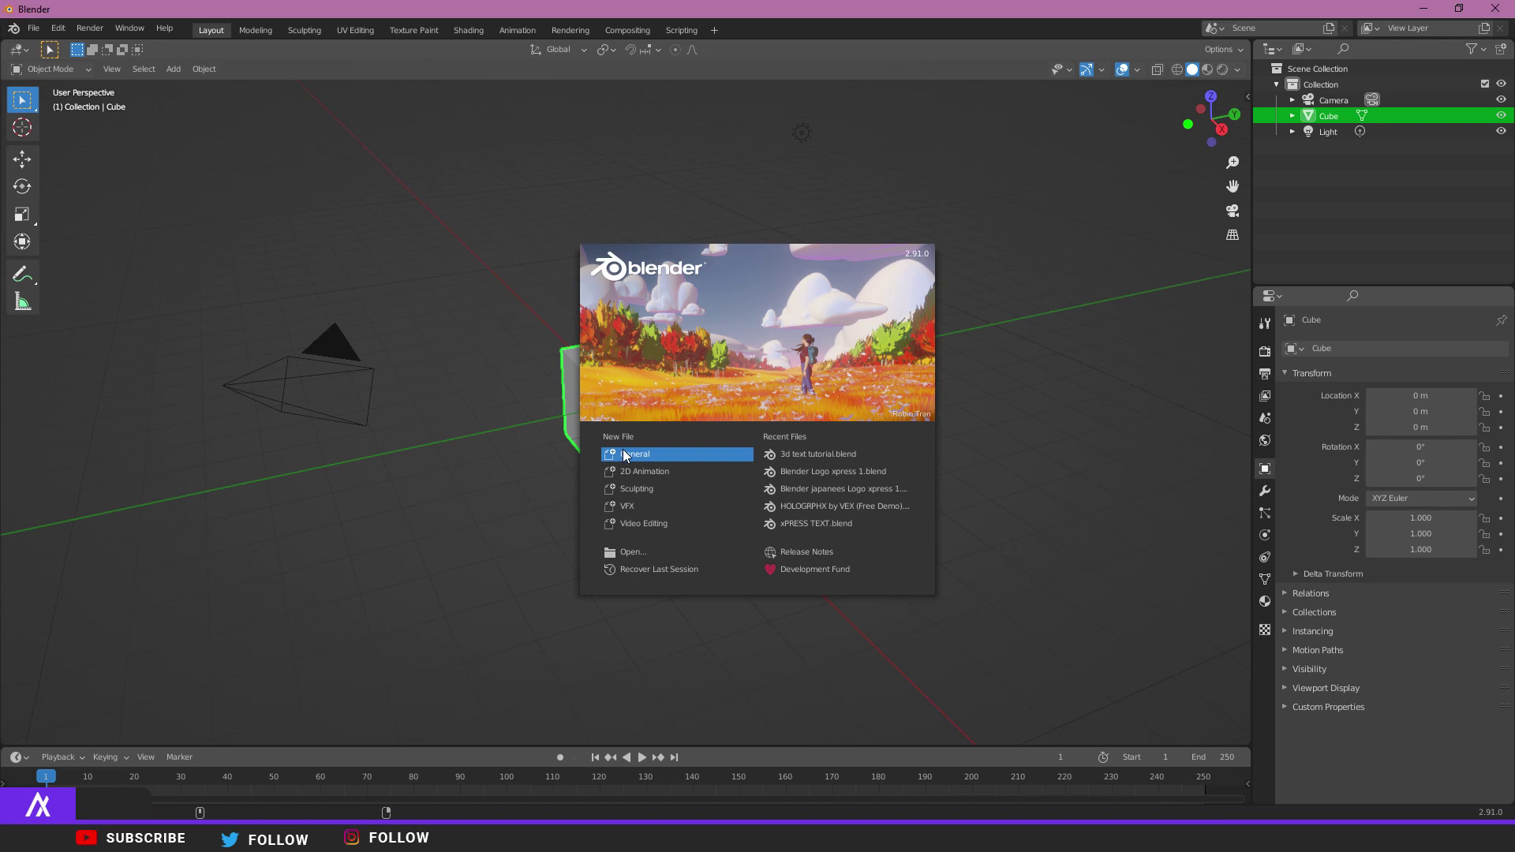
- Start a new General file and delete the default cube and light from the scene
click(657, 462)
middle_drag(339, 300, 494, 352)
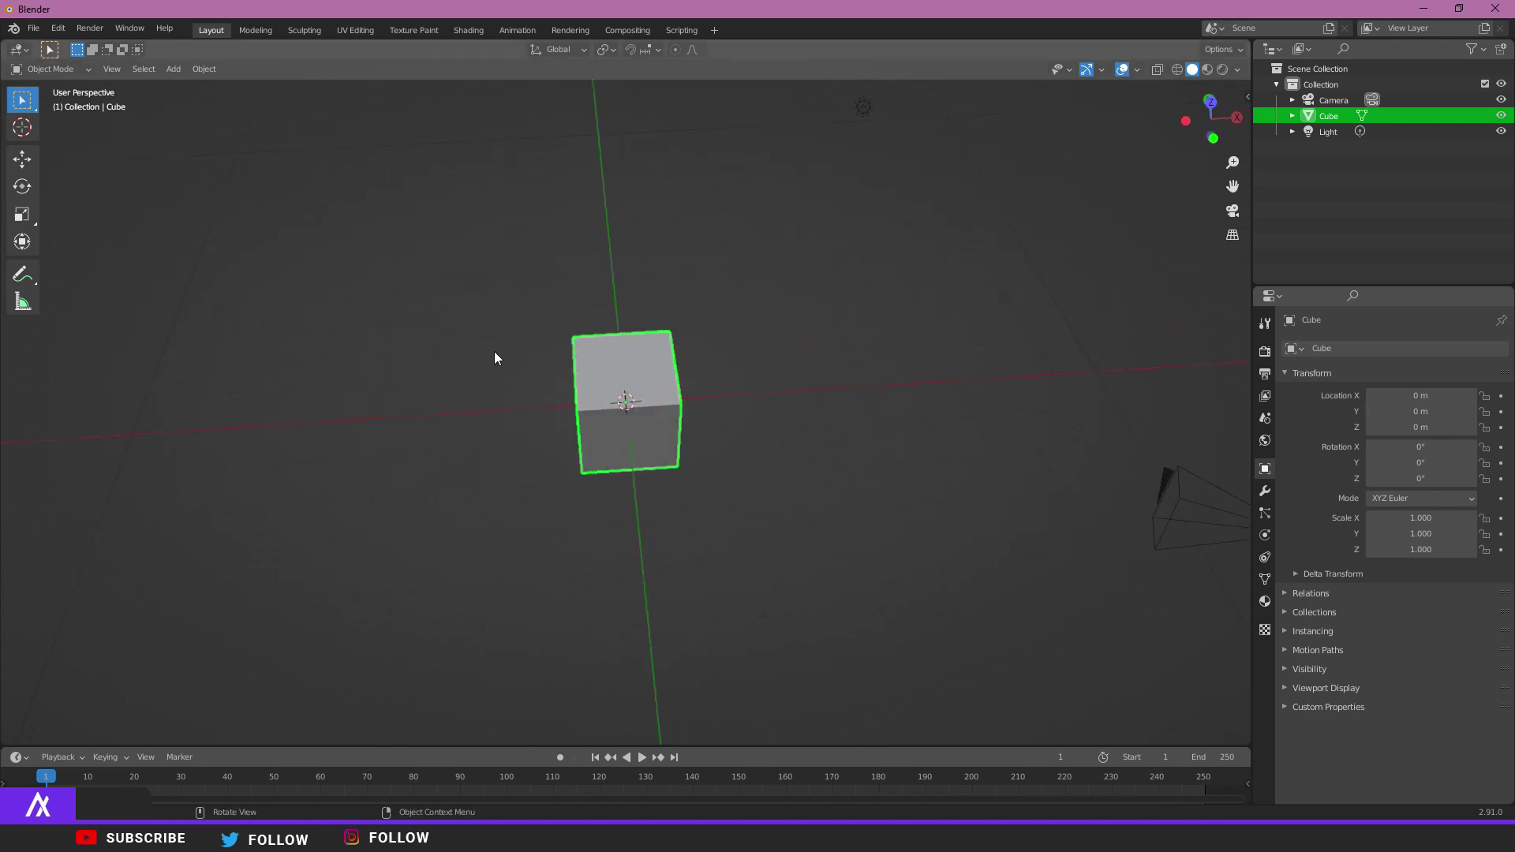
key(x)
click(489, 344)
middle_drag(697, 427, 581, 424)
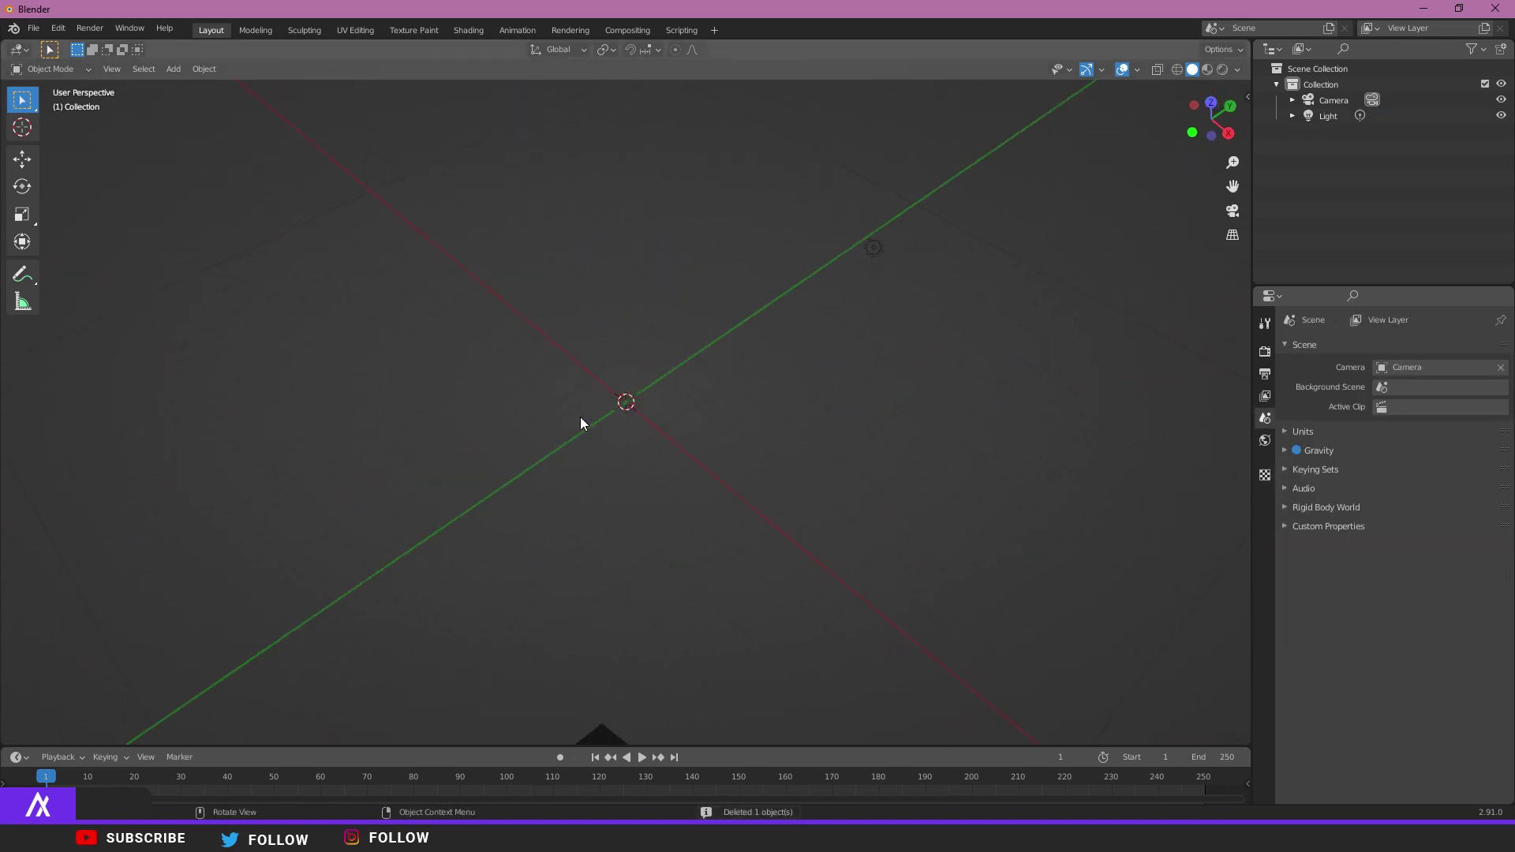
click(874, 248)
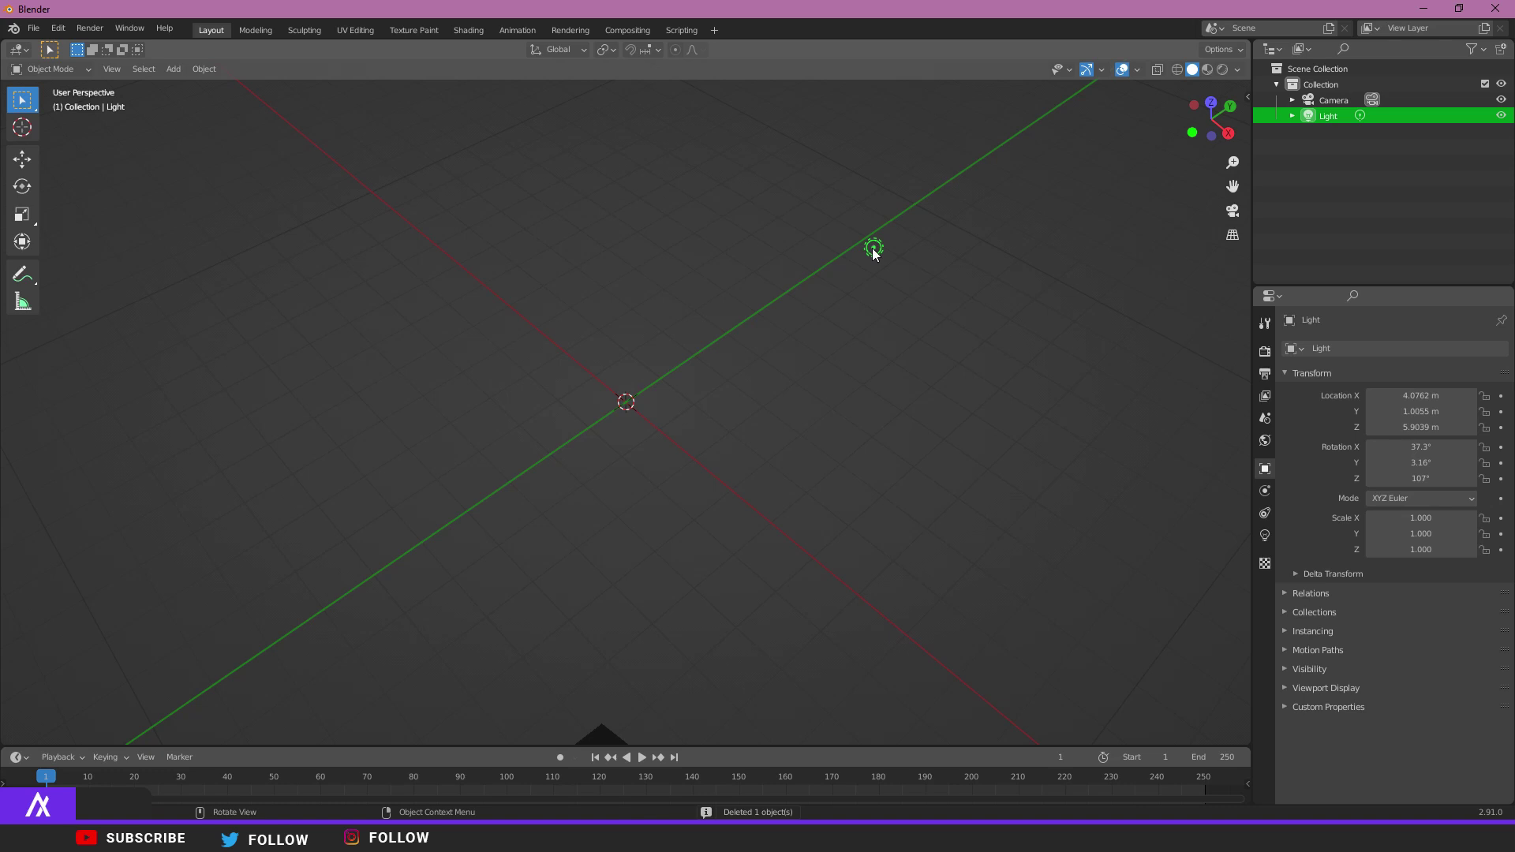
key(Delete)
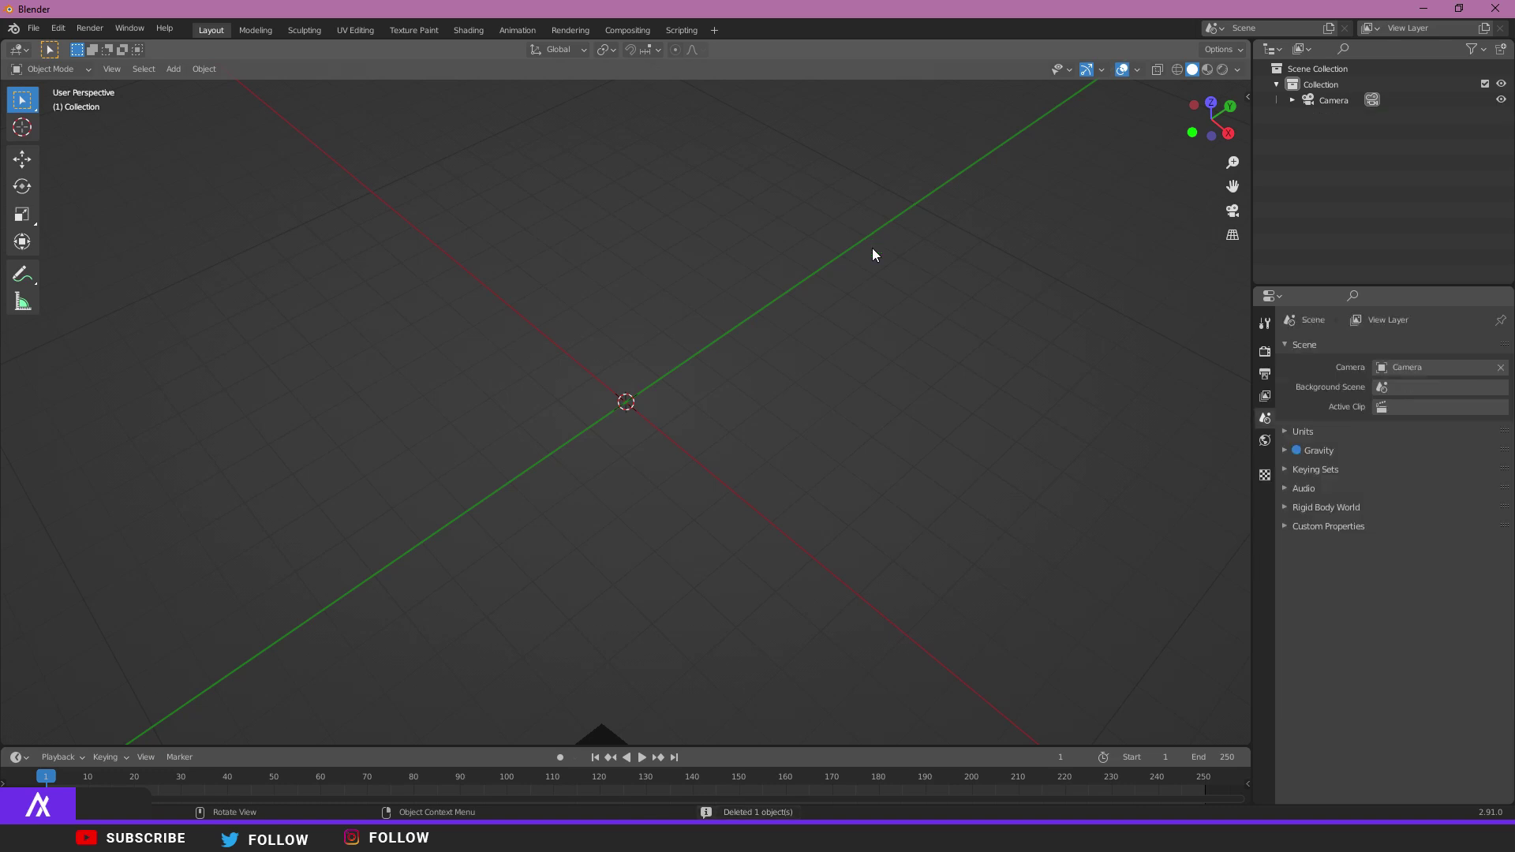
- Import the SVG file "Xpress logo for Blender.svg" from the photoshop folder
click(33, 29)
mouse_move(135, 241)
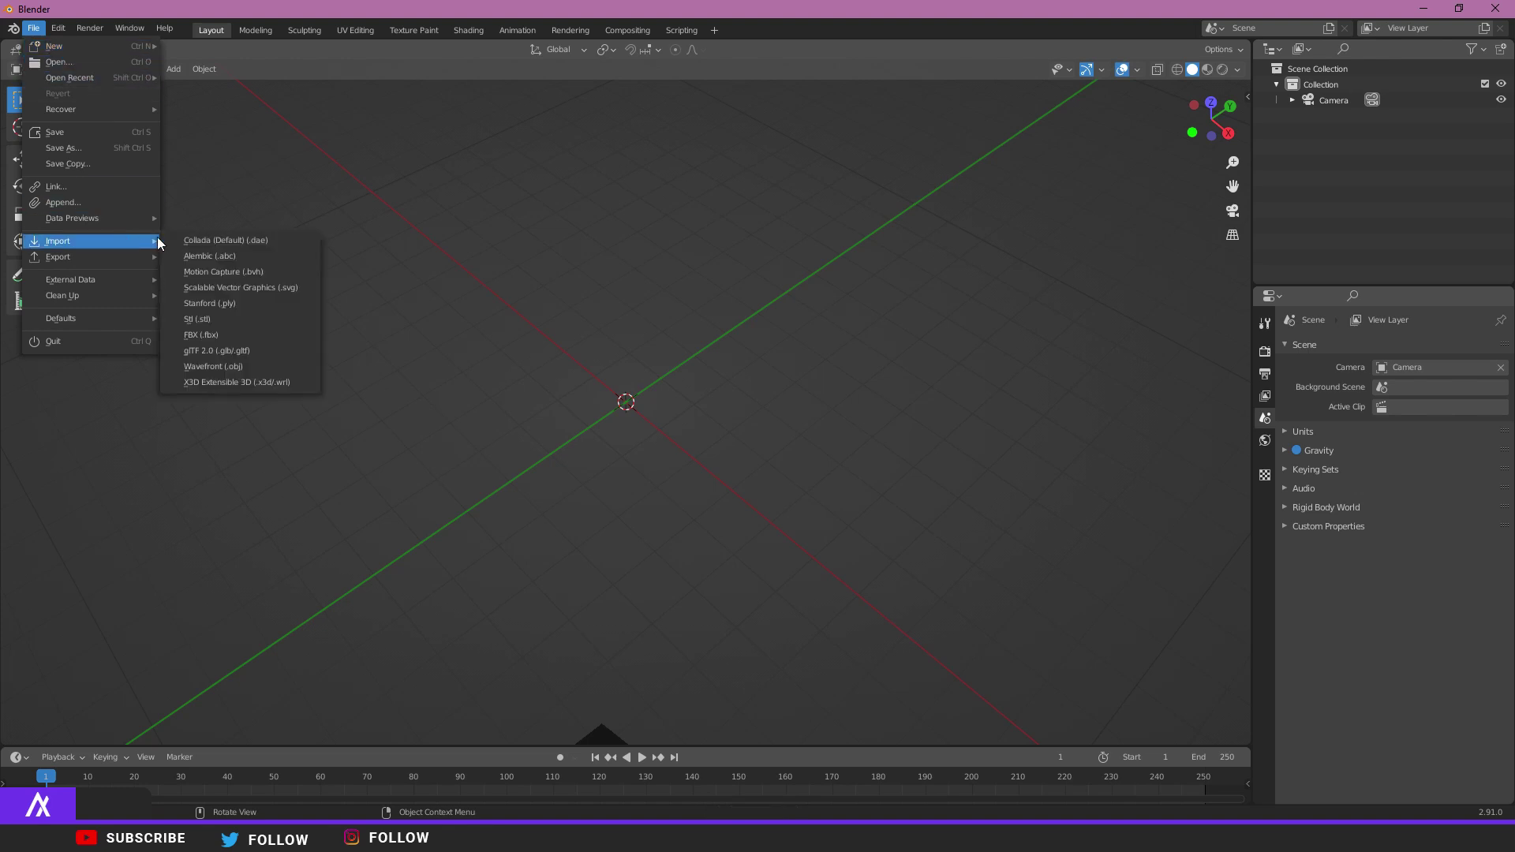
click(278, 288)
drag(447, 462, 445, 511)
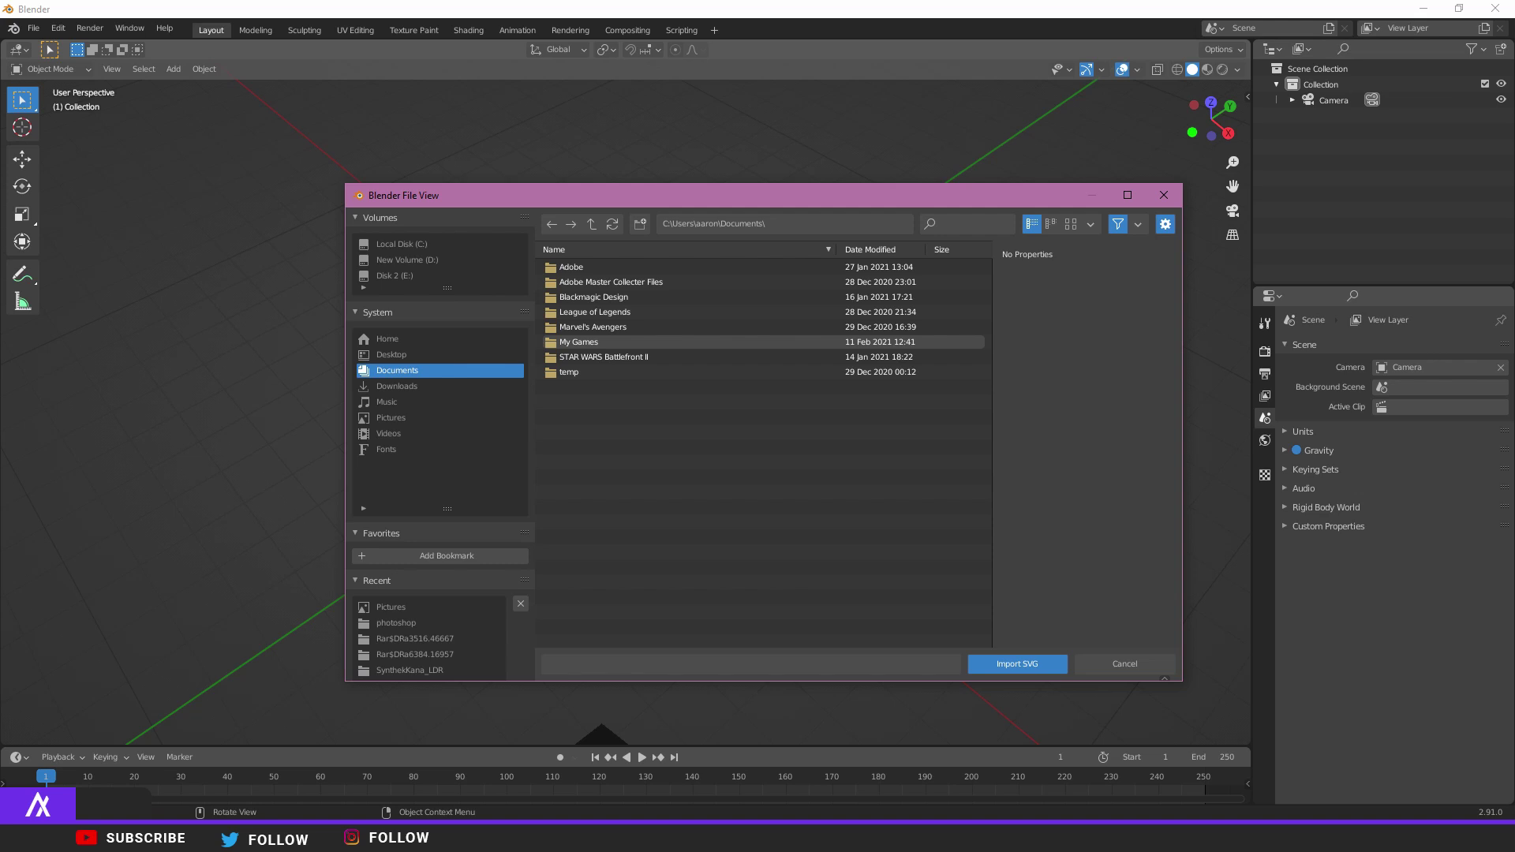
click(396, 623)
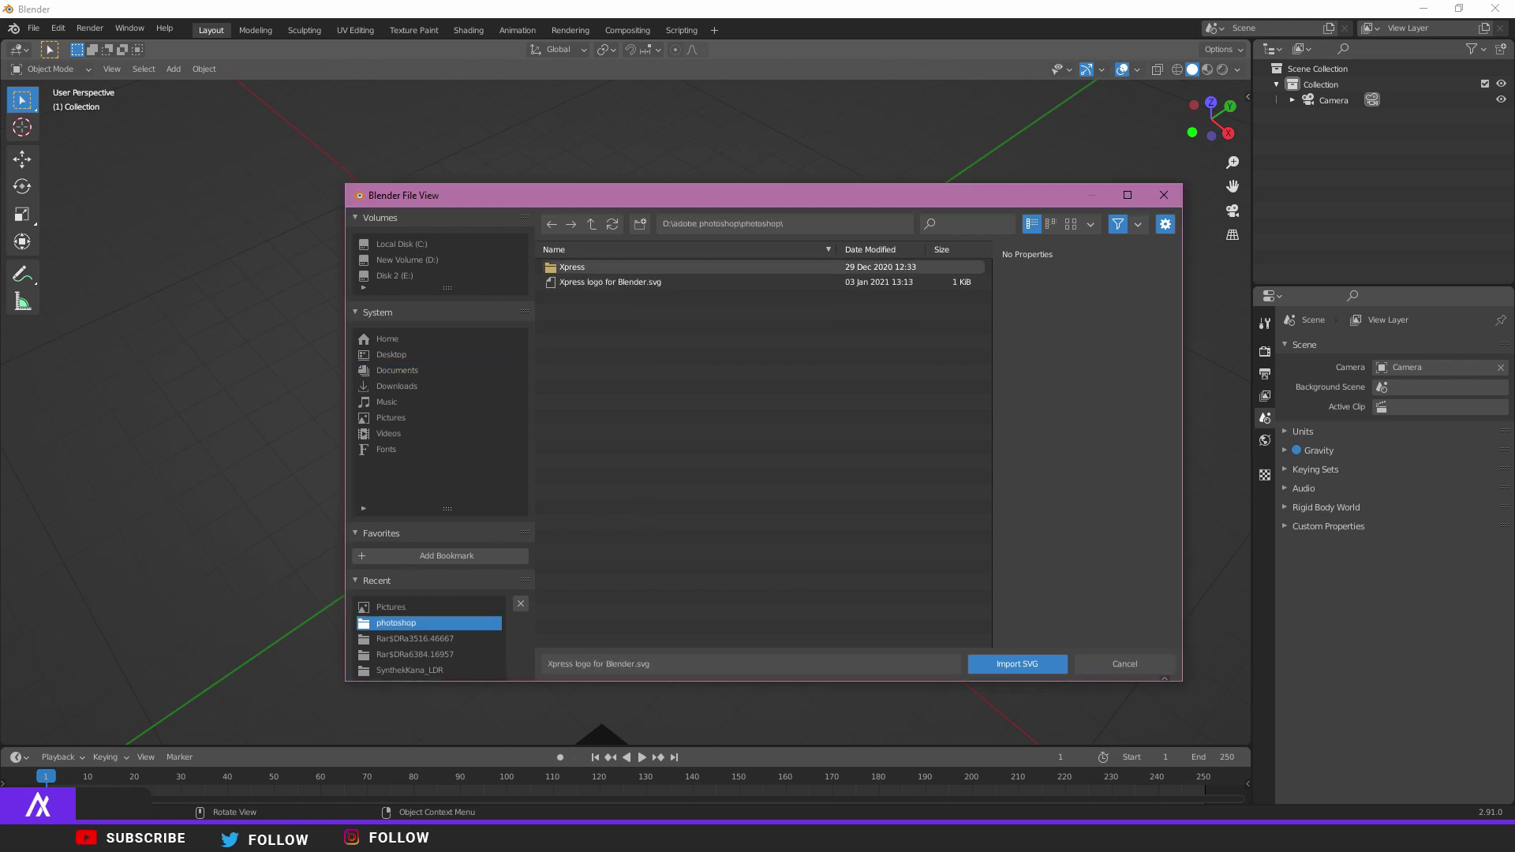
double_click(675, 282)
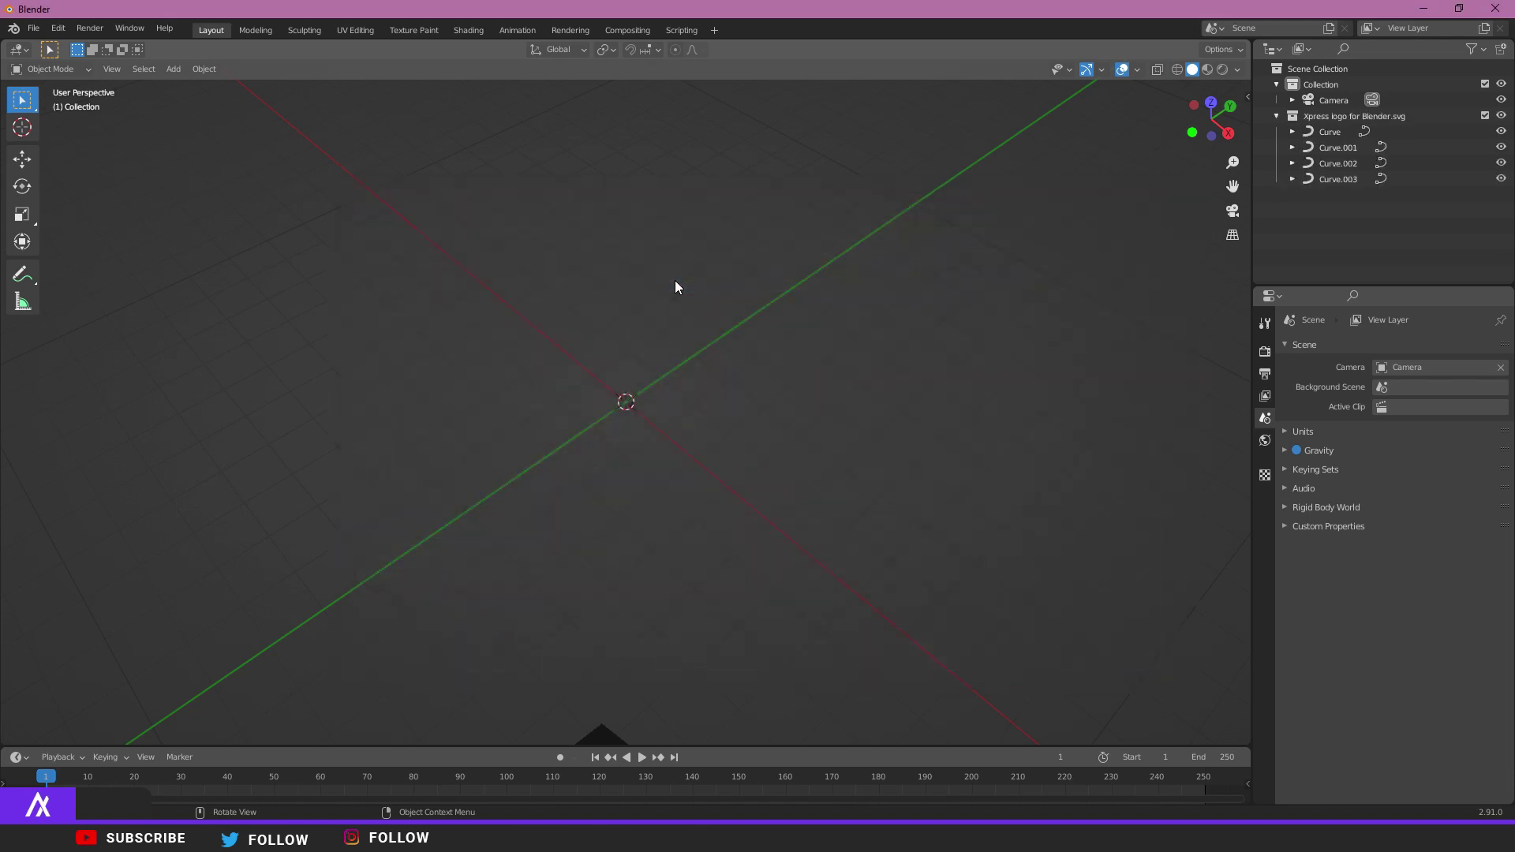
- Join the large A-X curve of the logo with the small inner leg, Curve.003
middle_drag(664, 297, 662, 462)
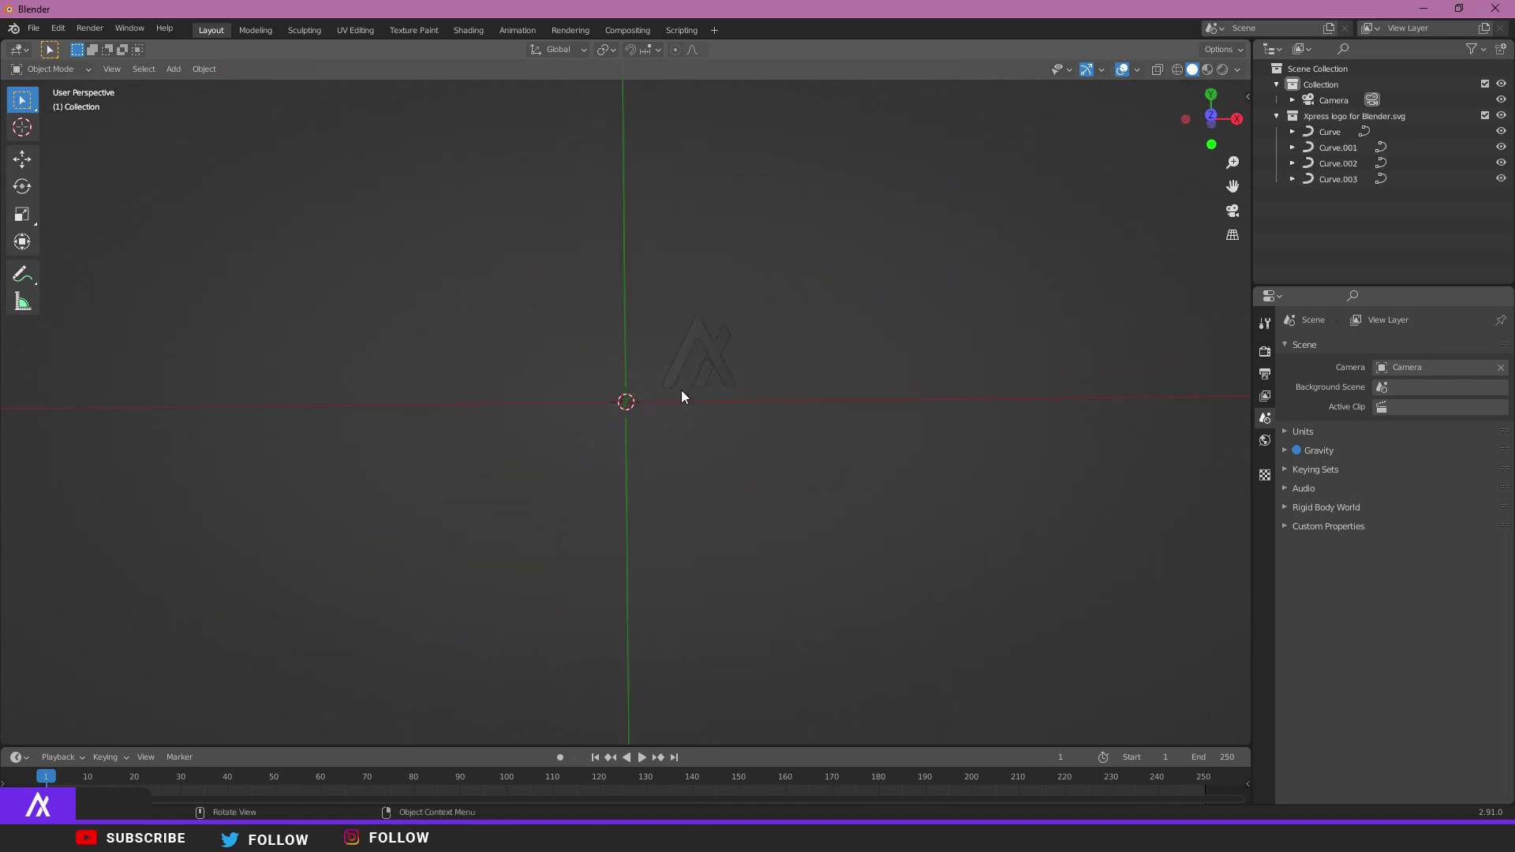
scroll(798, 349, up, 4)
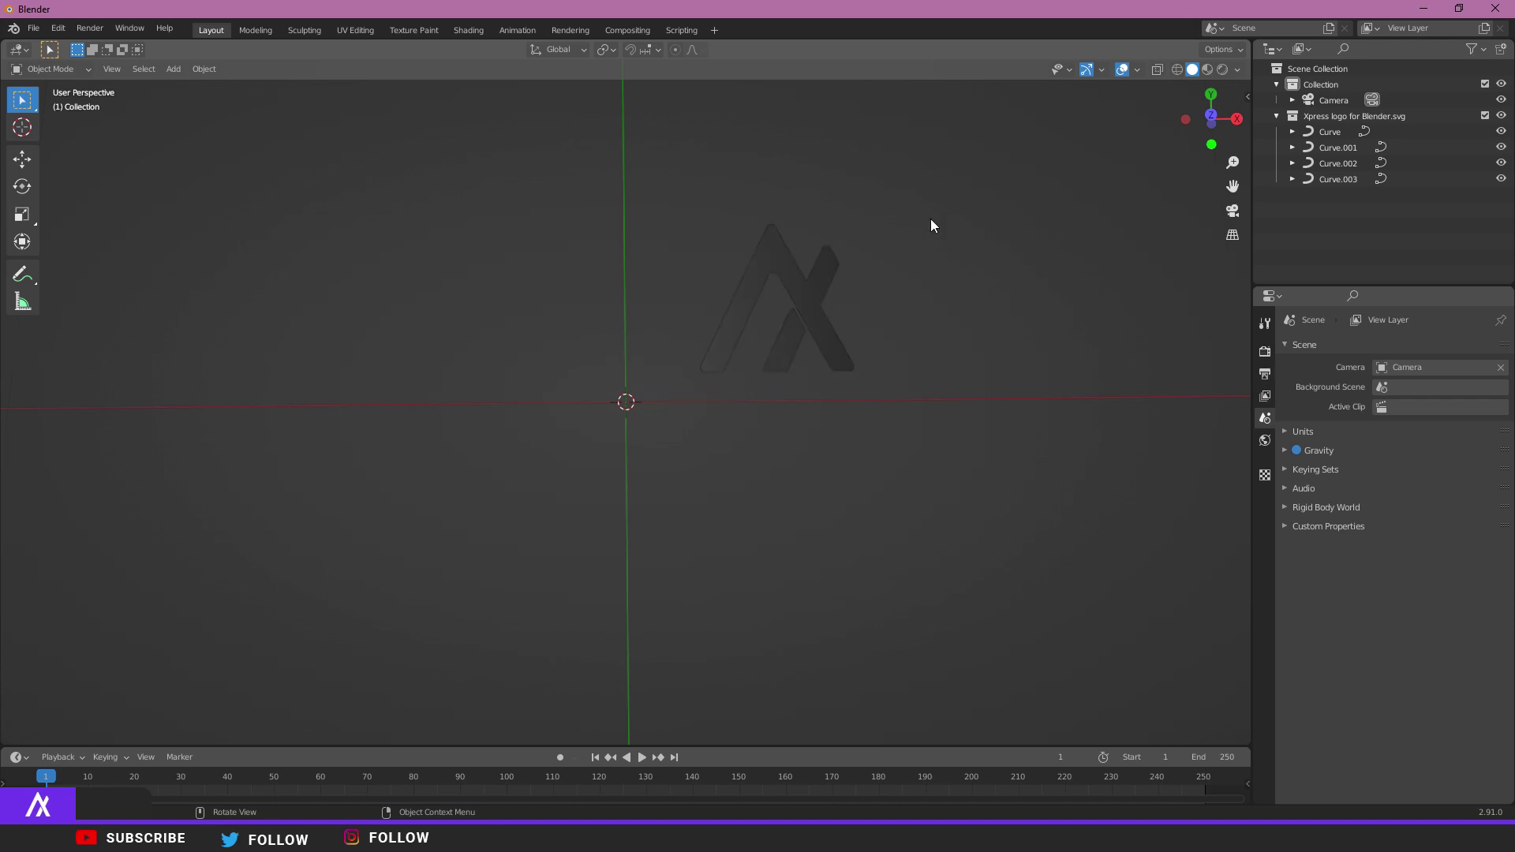
drag(911, 295, 772, 350)
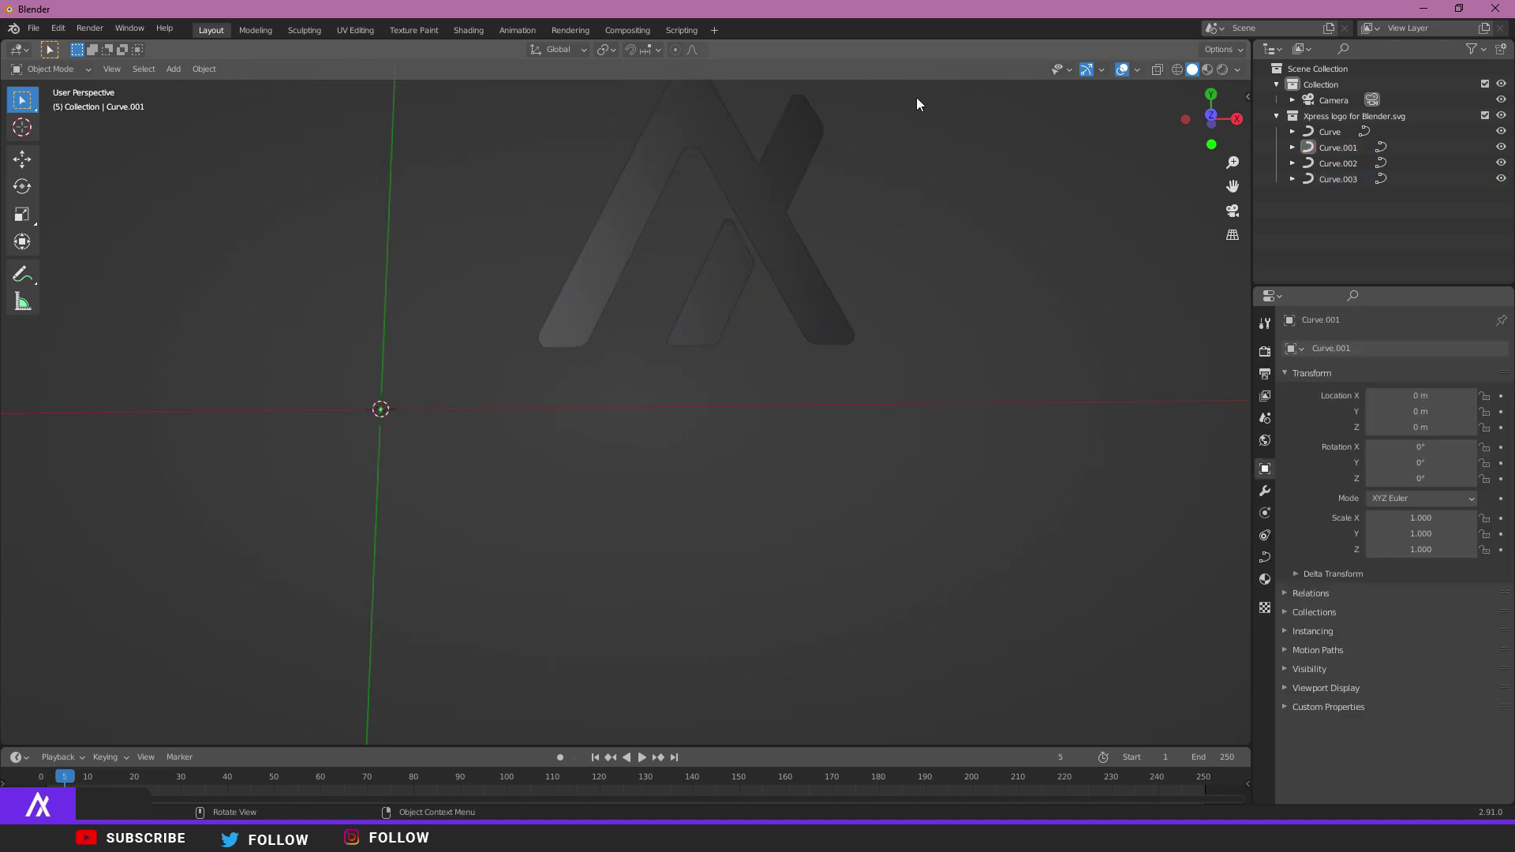
click(762, 184)
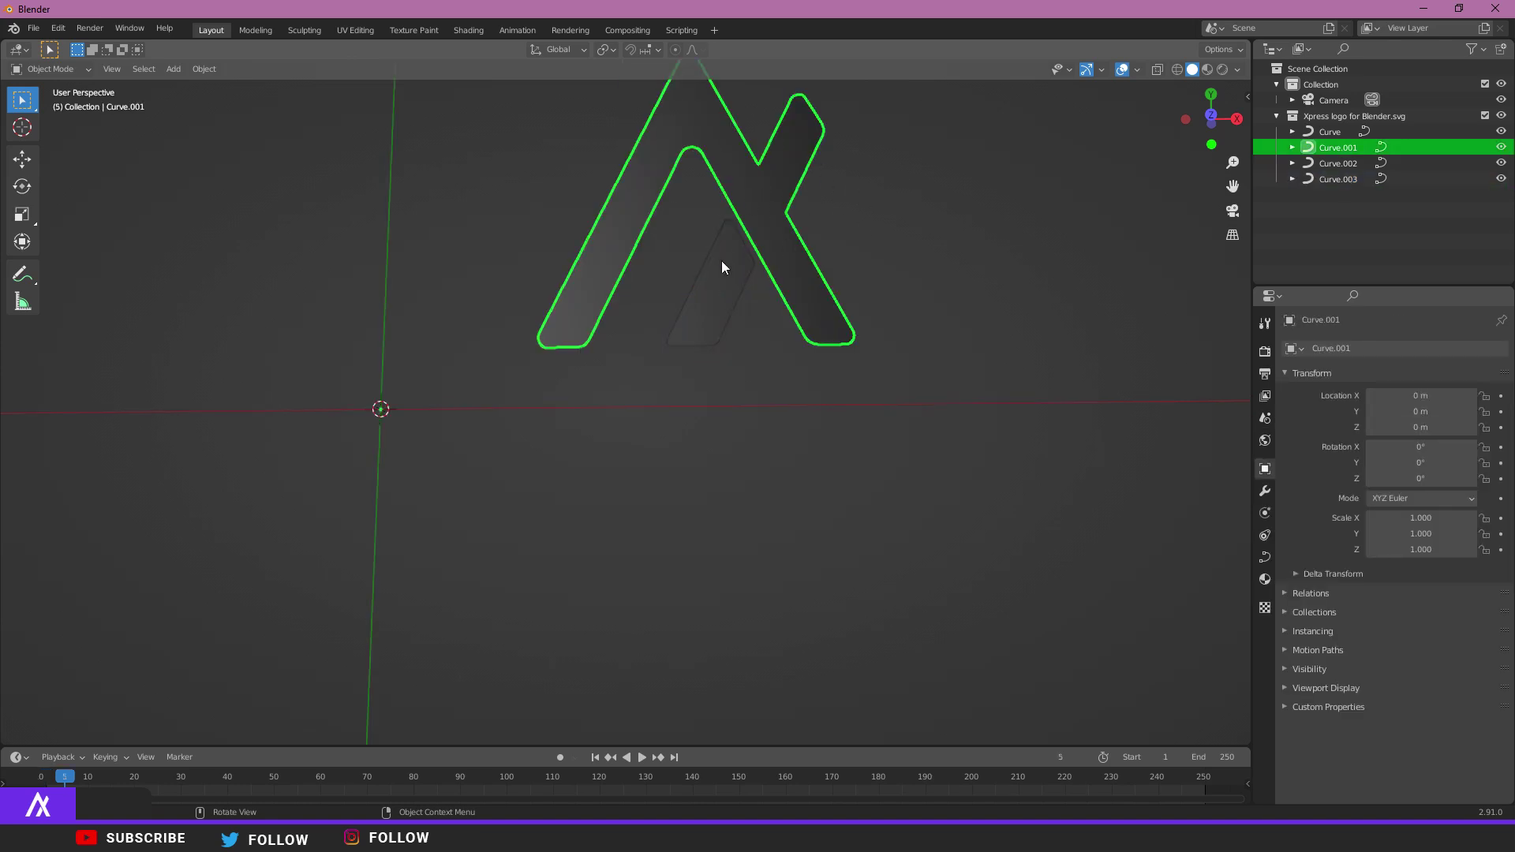
shift+click(722, 284)
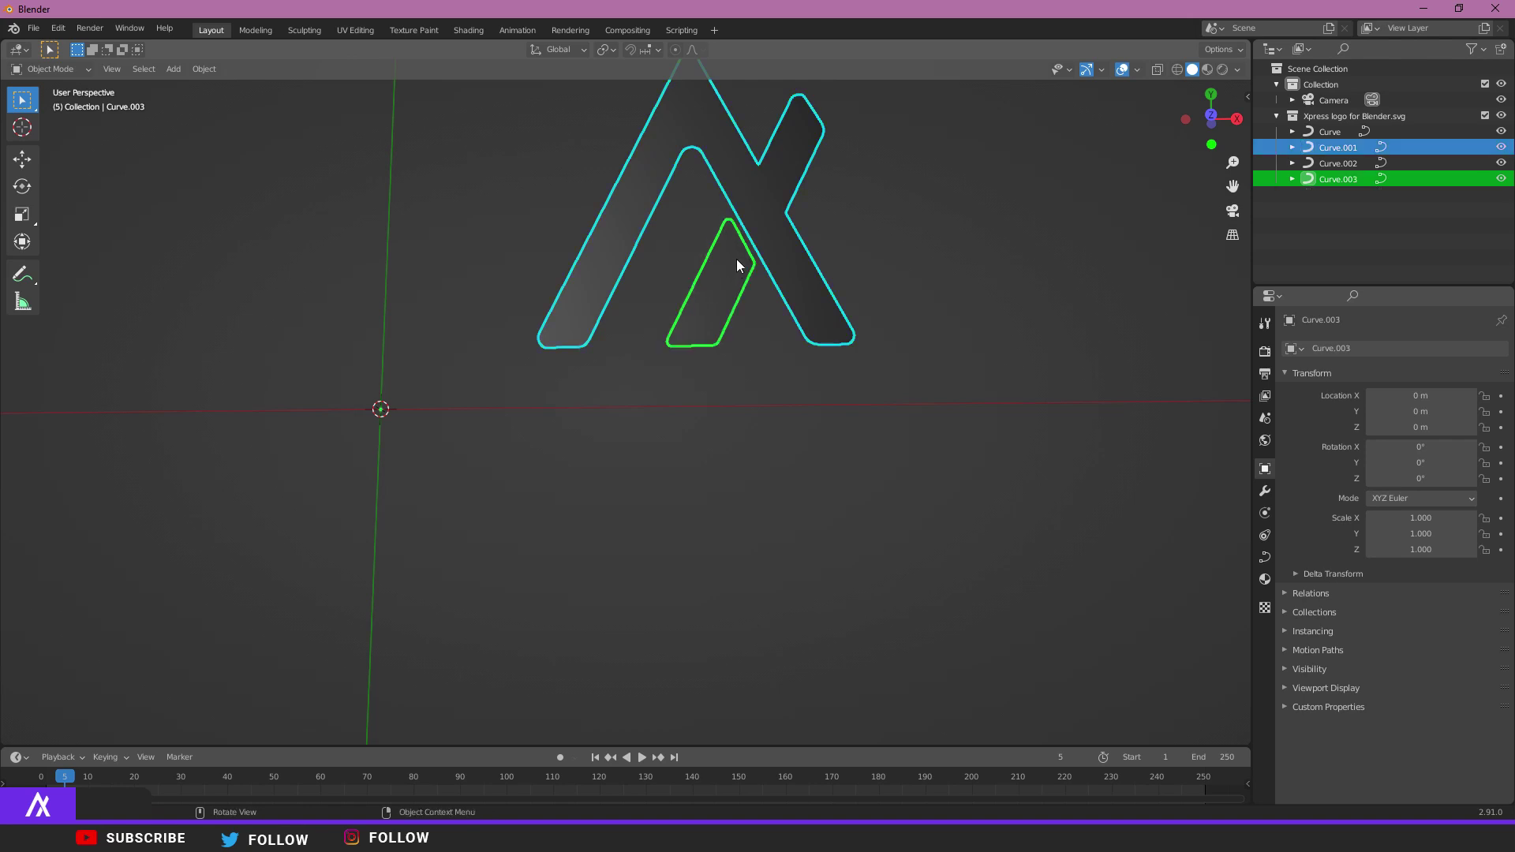
key(ctrl+j)
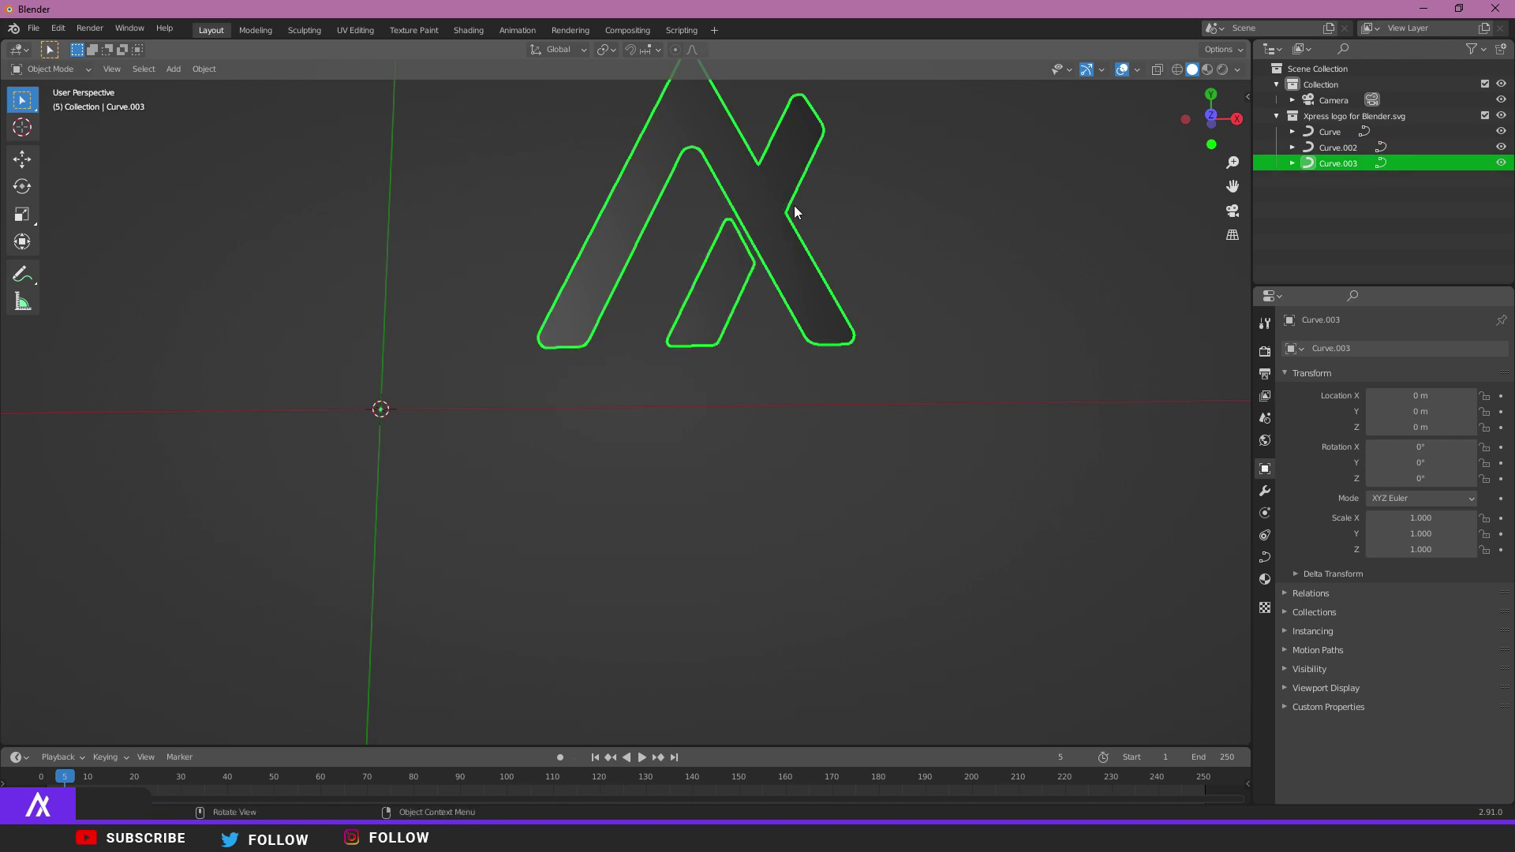
- Join the remaining pieces, Curve and Curve.002, into Curve.003 to form a single logo object
scroll(538, 199, down, 2)
middle_drag(538, 200, 574, 254)
shift+drag(674, 190, 608, 325)
key(ctrl+j)
middle_drag(631, 315, 608, 736)
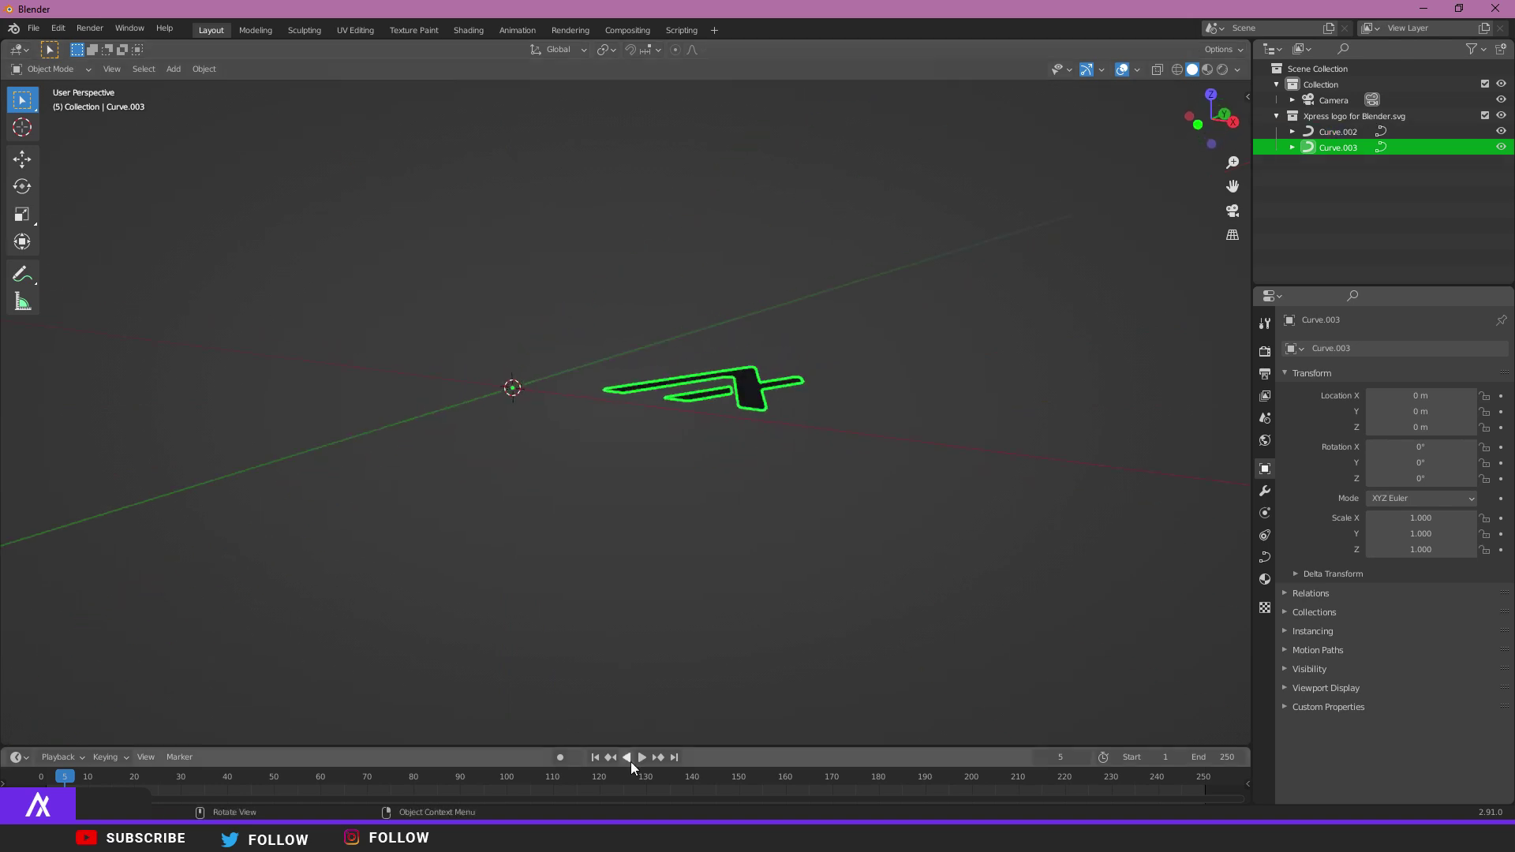
middle_drag(555, 589, 661, 638)
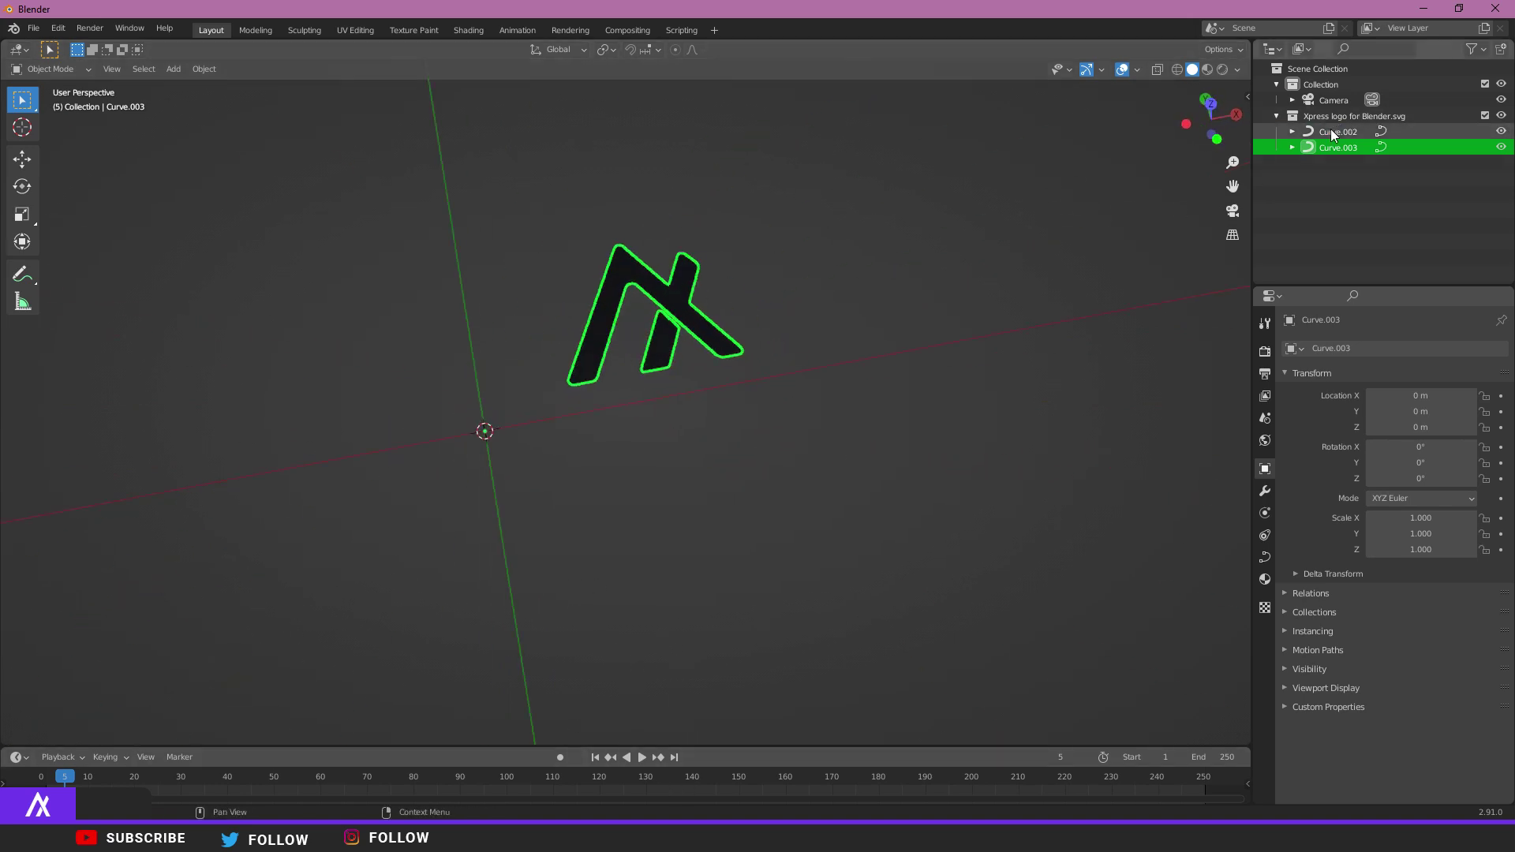
ctrl+click(1384, 134)
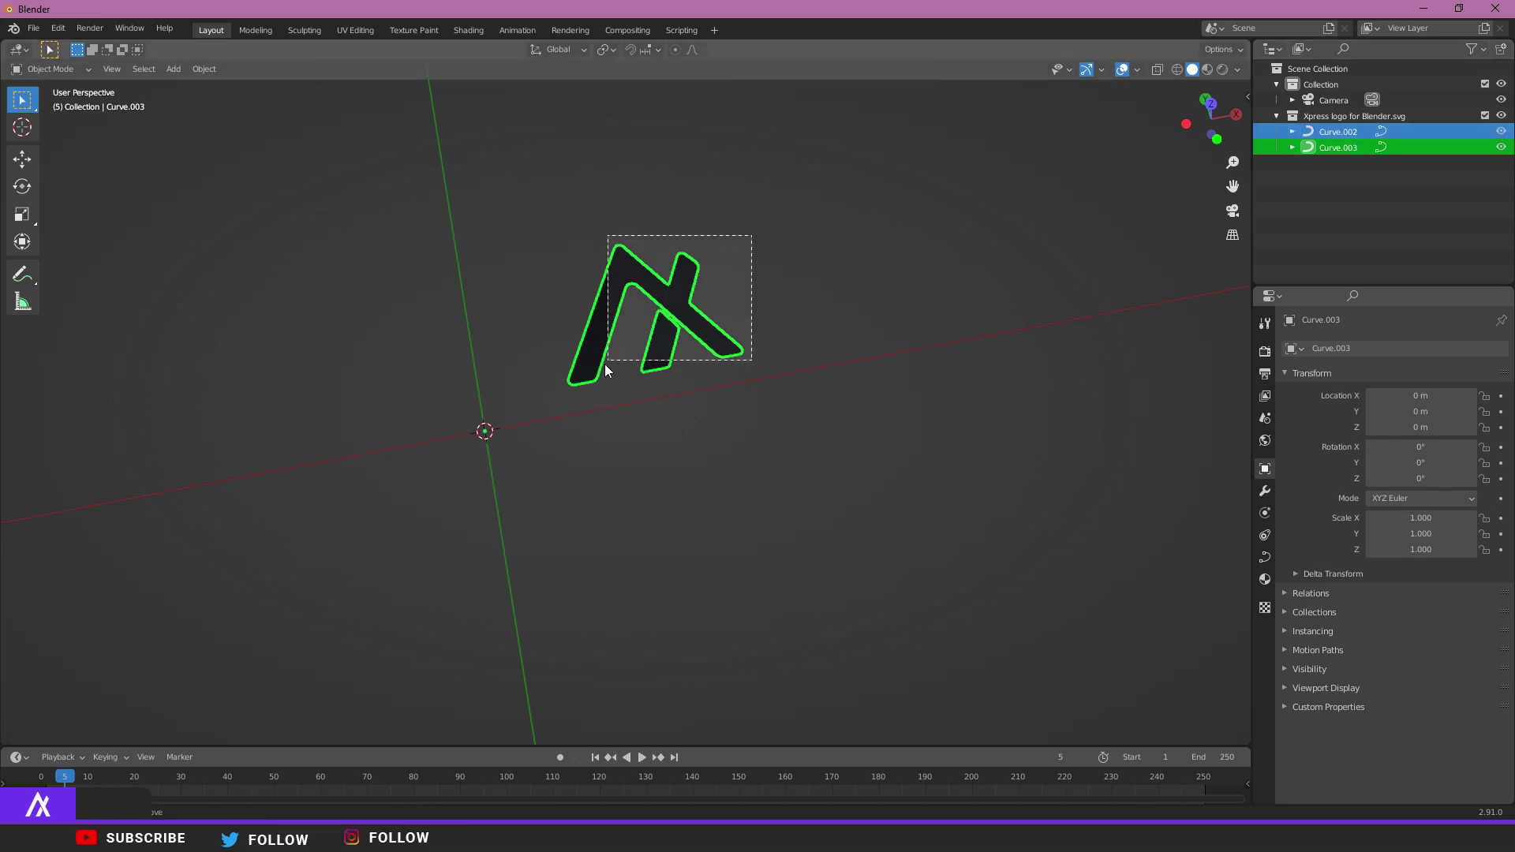
key(Delete)
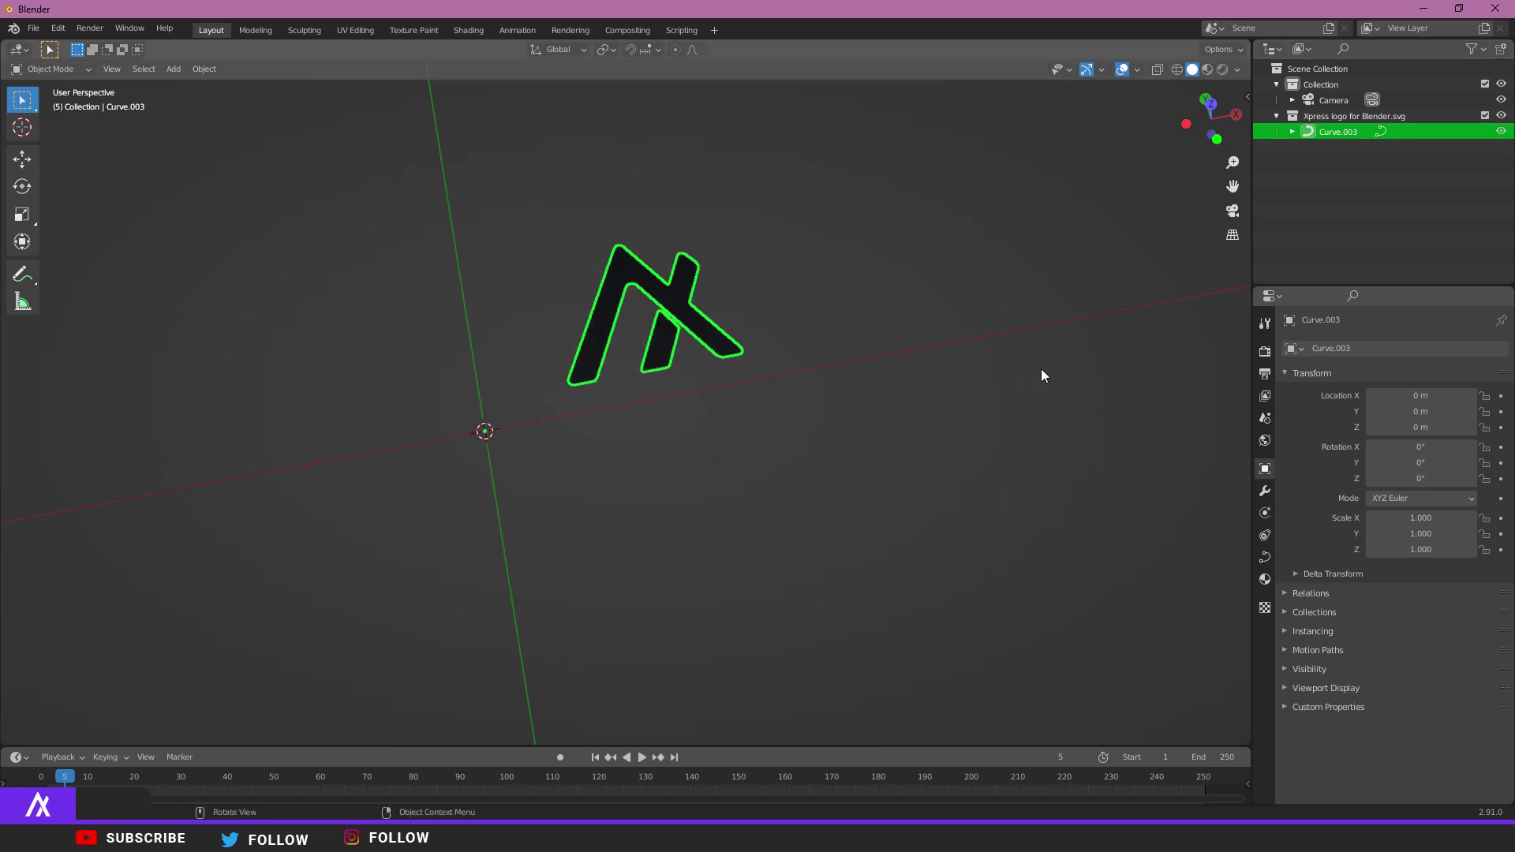
- Set the base color of the logo's SVGMat material to white
click(503, 227)
mouse_move(448, 248)
middle_down()
mouse_move(542, 253)
mouse_move(489, 285)
middle_up()
click(708, 263)
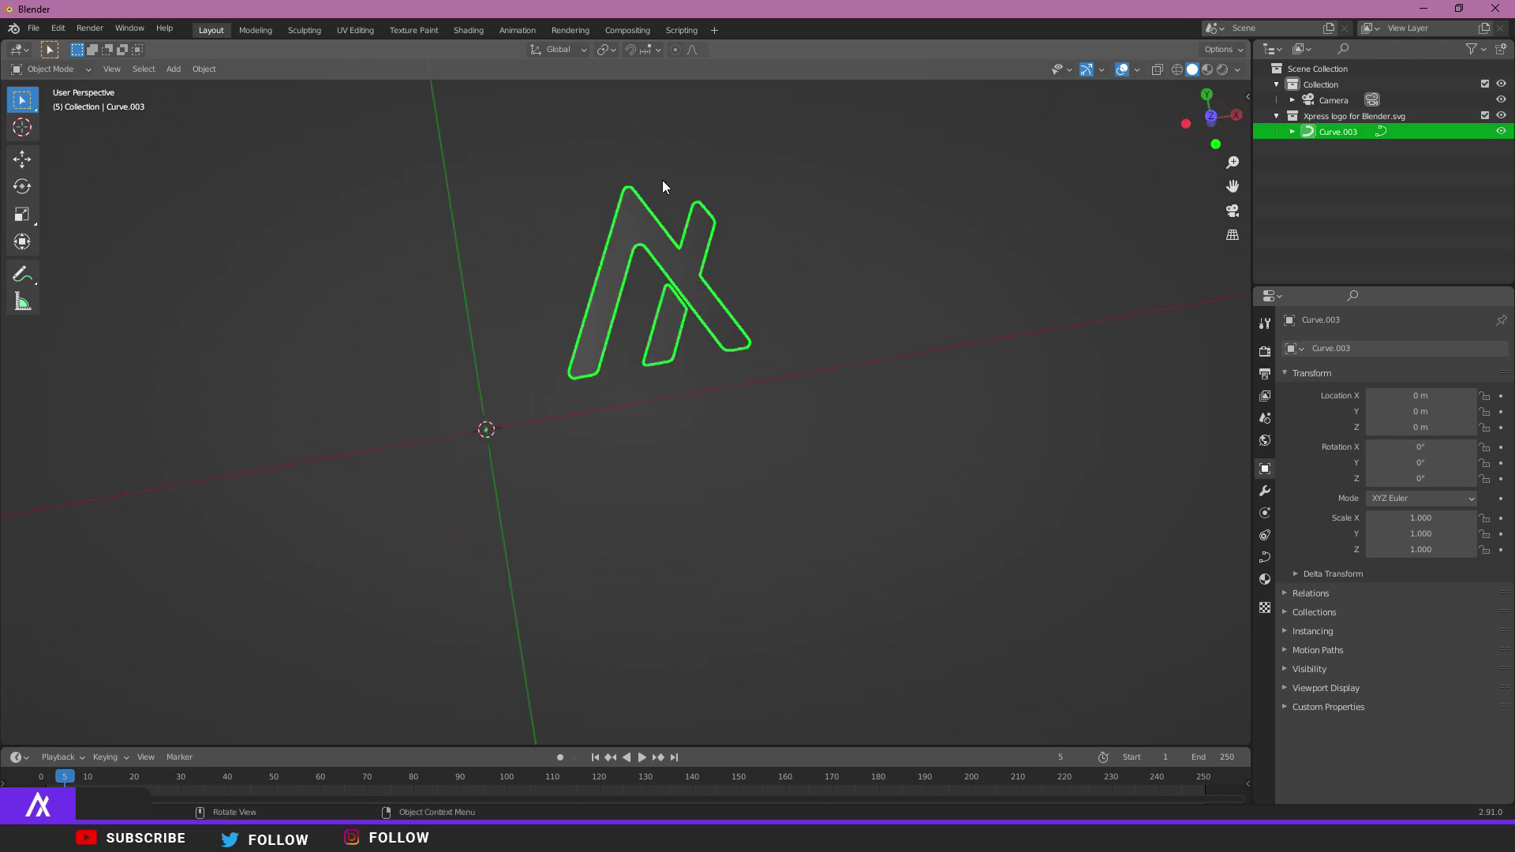
scroll(603, 173, up, 3)
middle_drag(603, 174, 710, 237)
click(1265, 579)
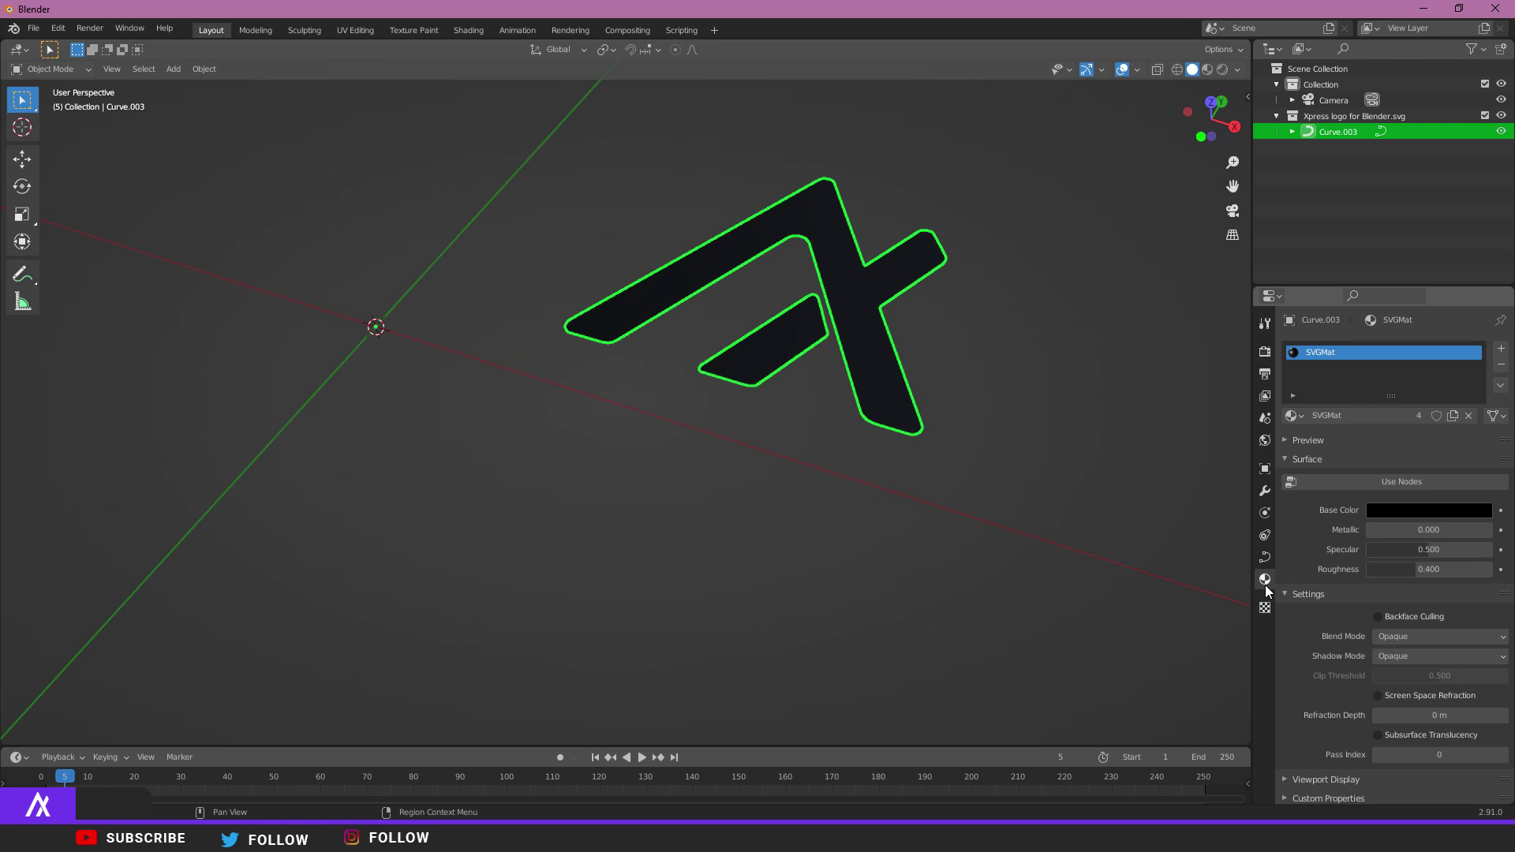
click(1403, 512)
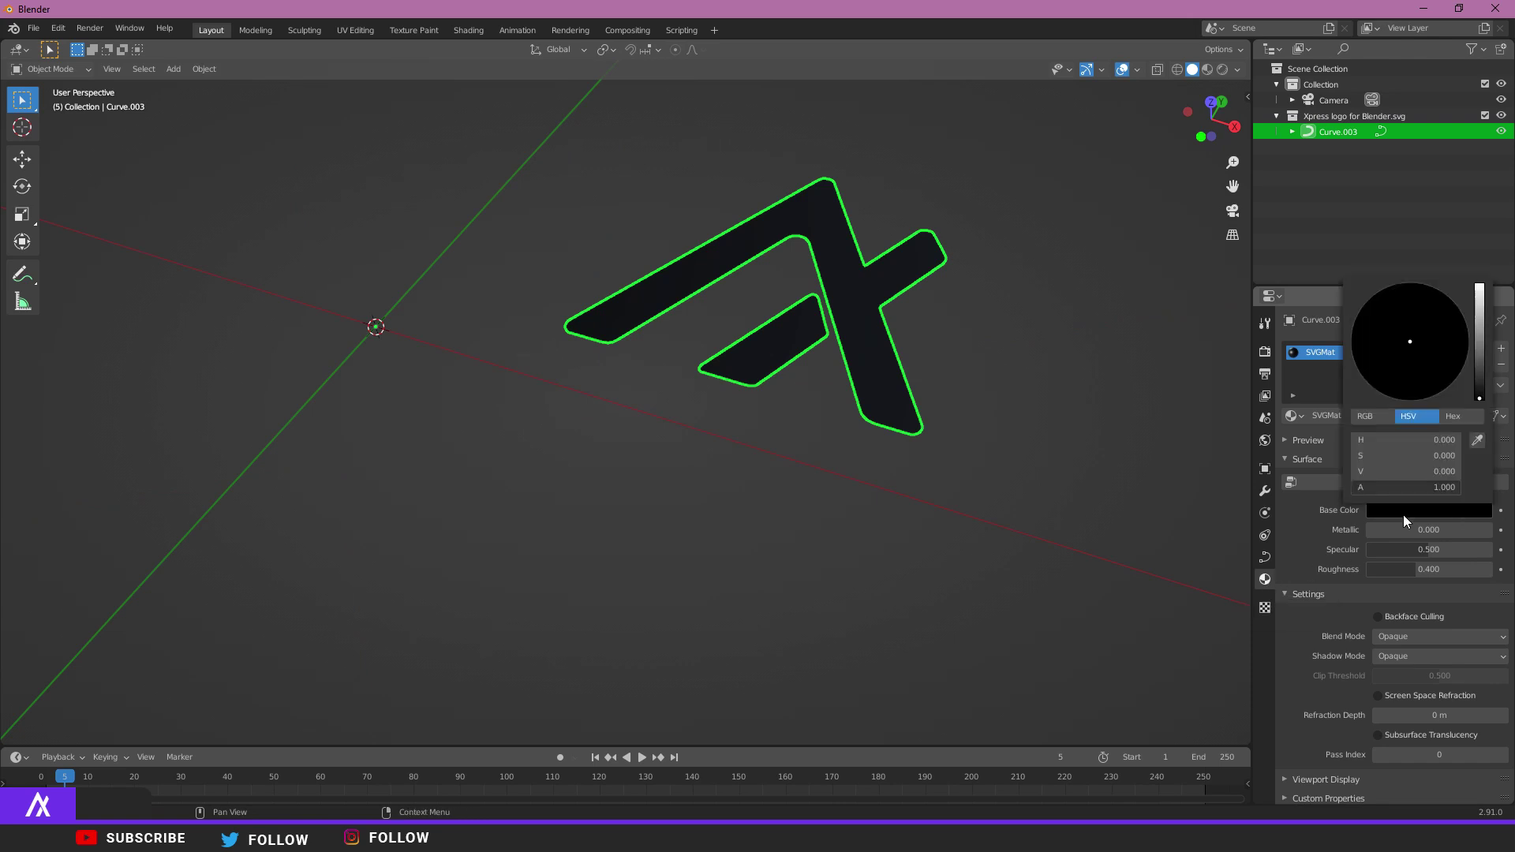
click(1481, 313)
- Duplicate the white logo curve by copying and pasting it into the scene
middle_drag(911, 443, 816, 374)
key(ctrl)
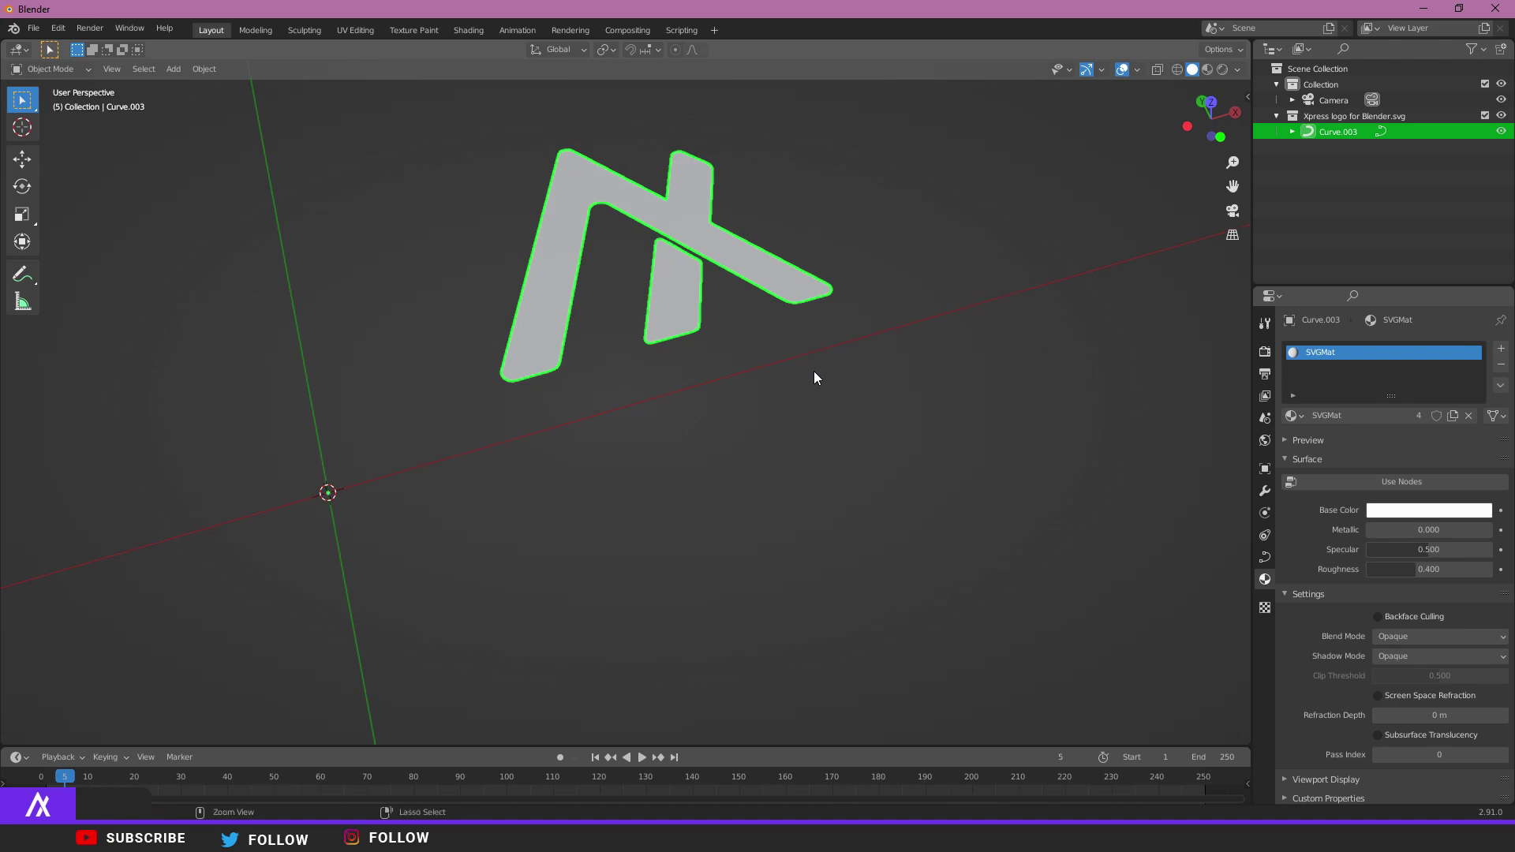
key(ctrl+c)
key(ctrl+v)
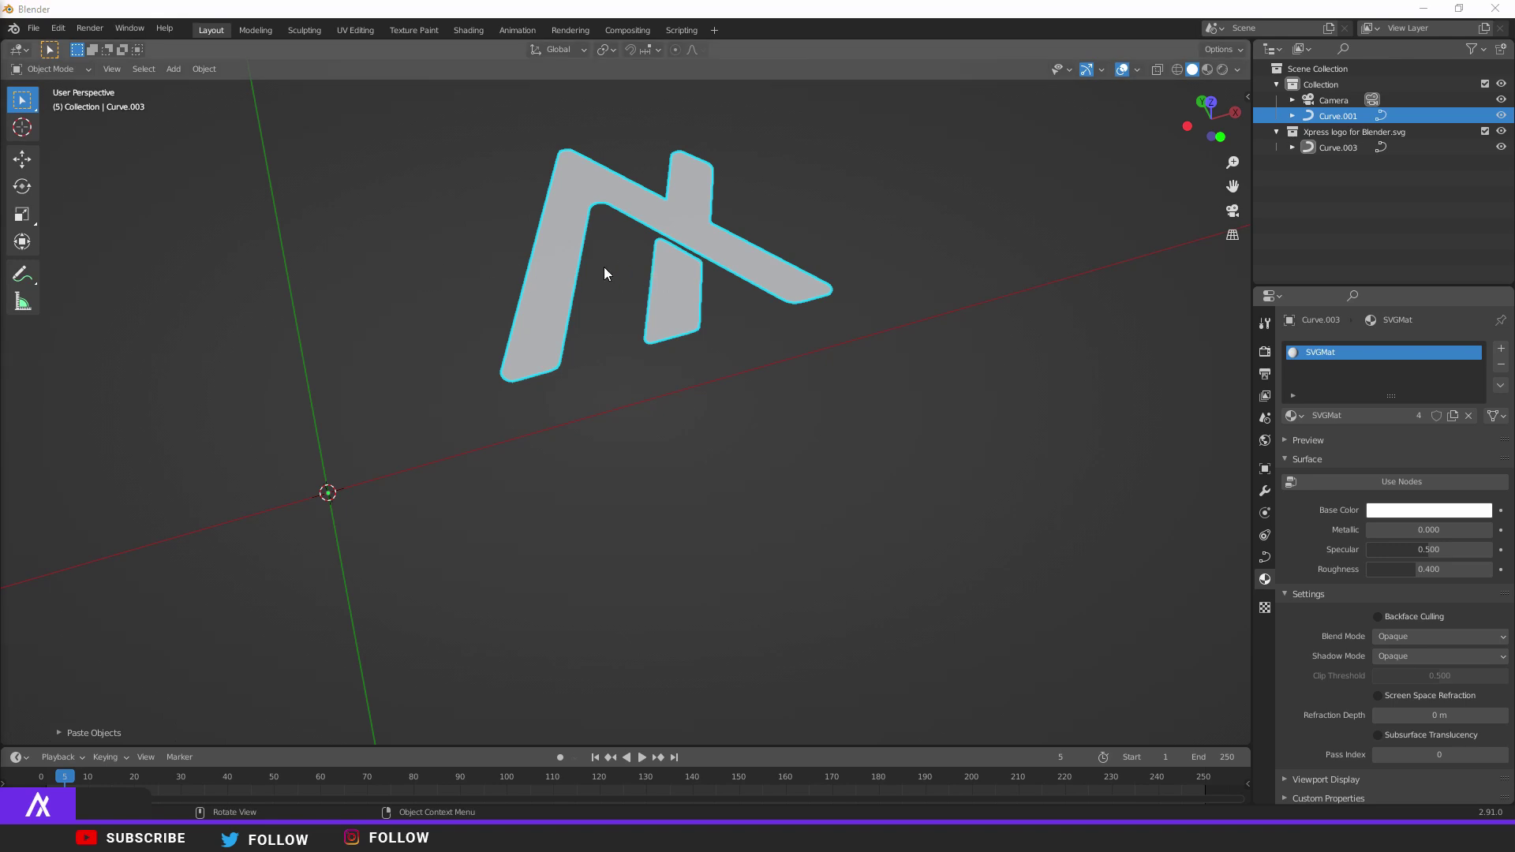
- Extrude the original logo curve, Curve.003, by 0.04 m in its geometry settings
click(1264, 560)
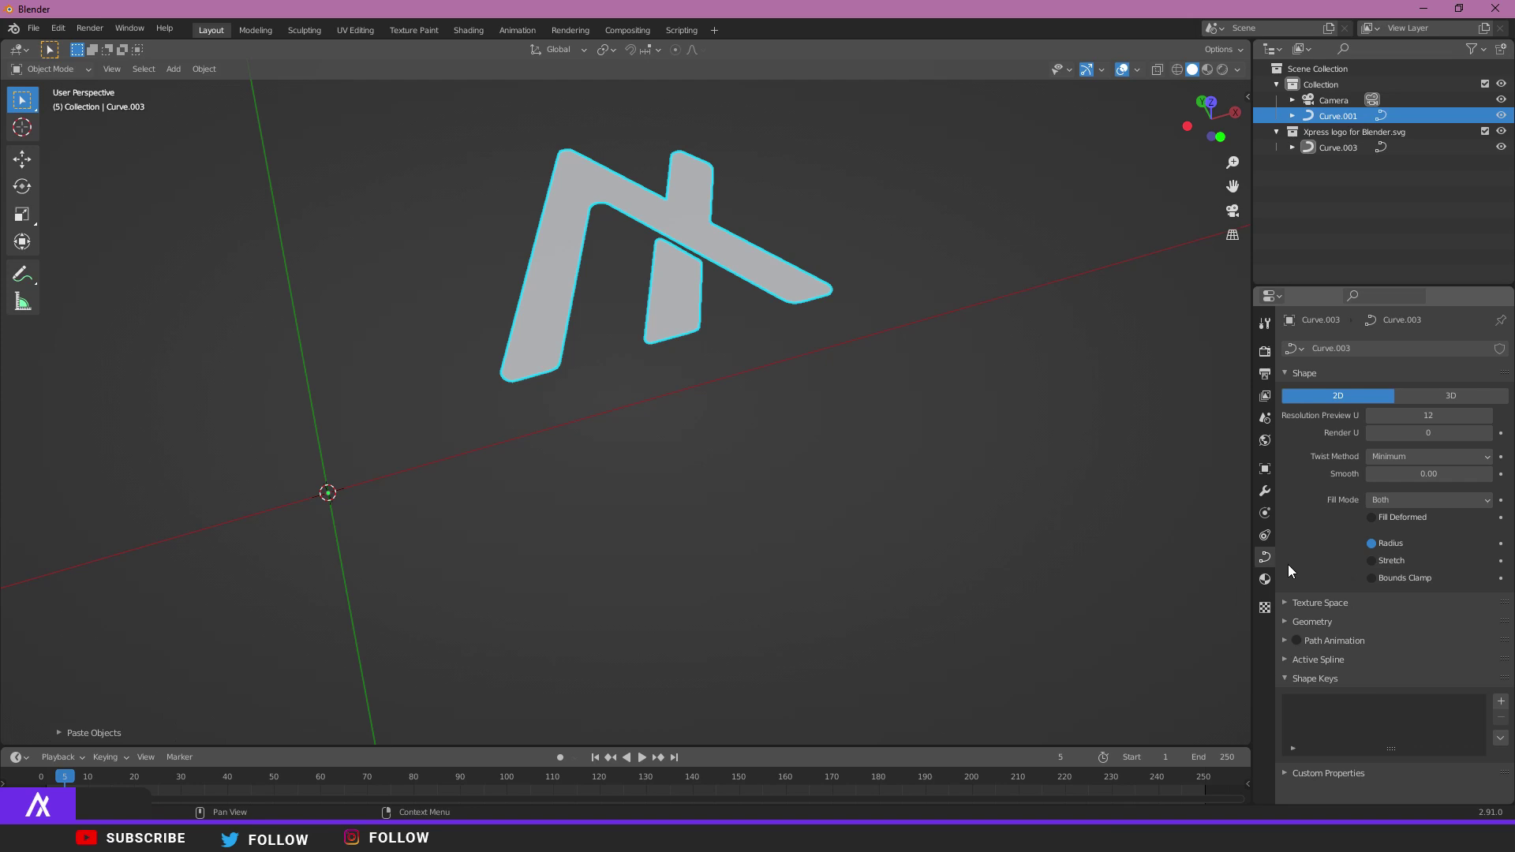
click(1288, 619)
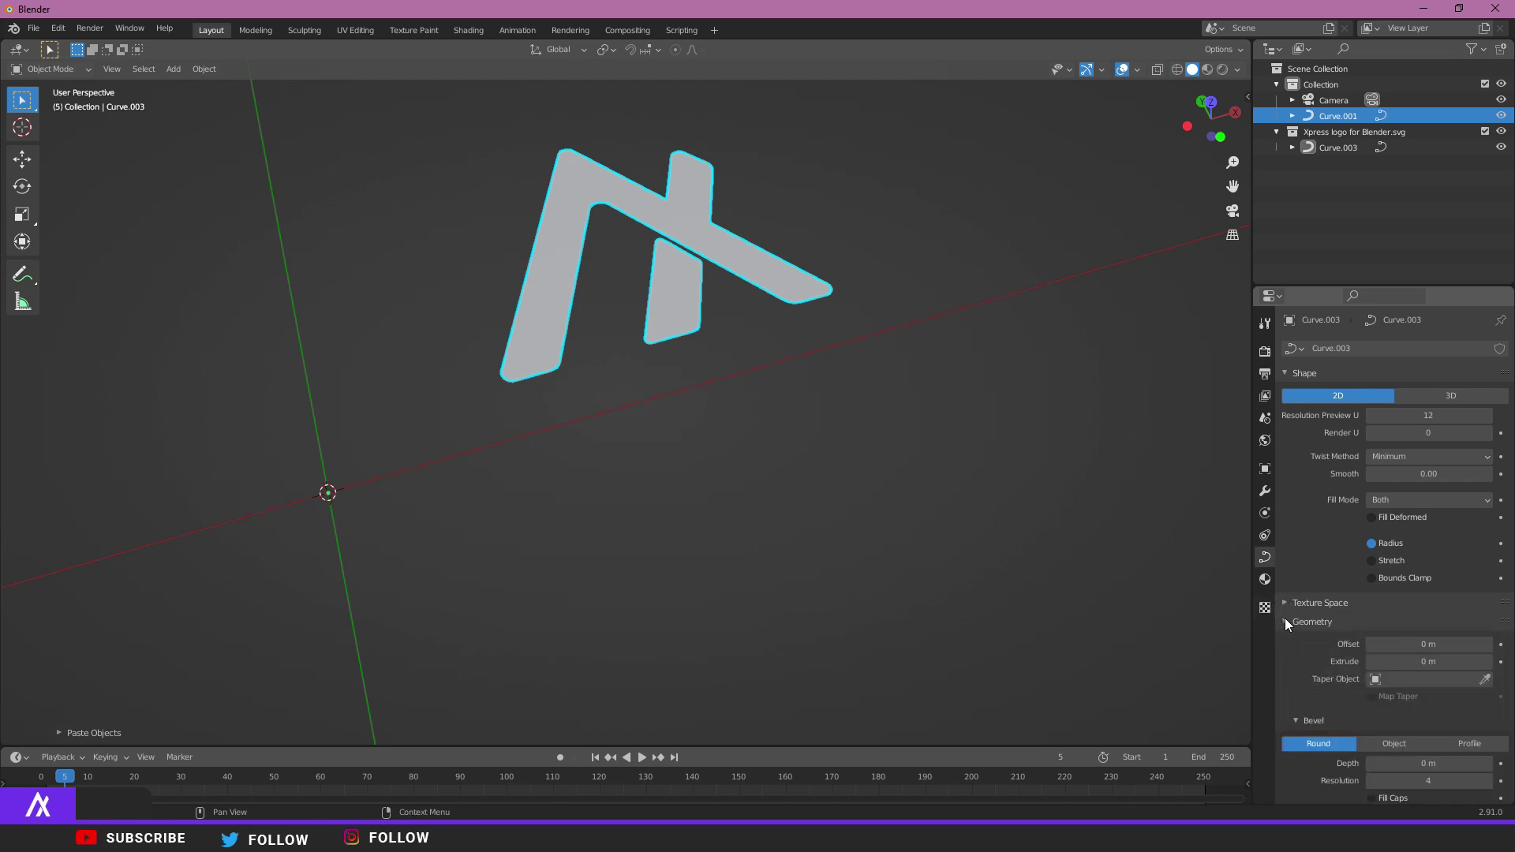
scroll(1299, 638, down, 1)
mouse_move(1428, 629)
mouse_down()
mouse_move(1452, 630)
mouse_move(1410, 629)
mouse_up()
middle_drag(685, 414, 613, 373)
scroll(613, 373, up, 2)
scroll(613, 372, down, 6)
scroll(616, 366, up, 5)
middle_drag(418, 292, 553, 269)
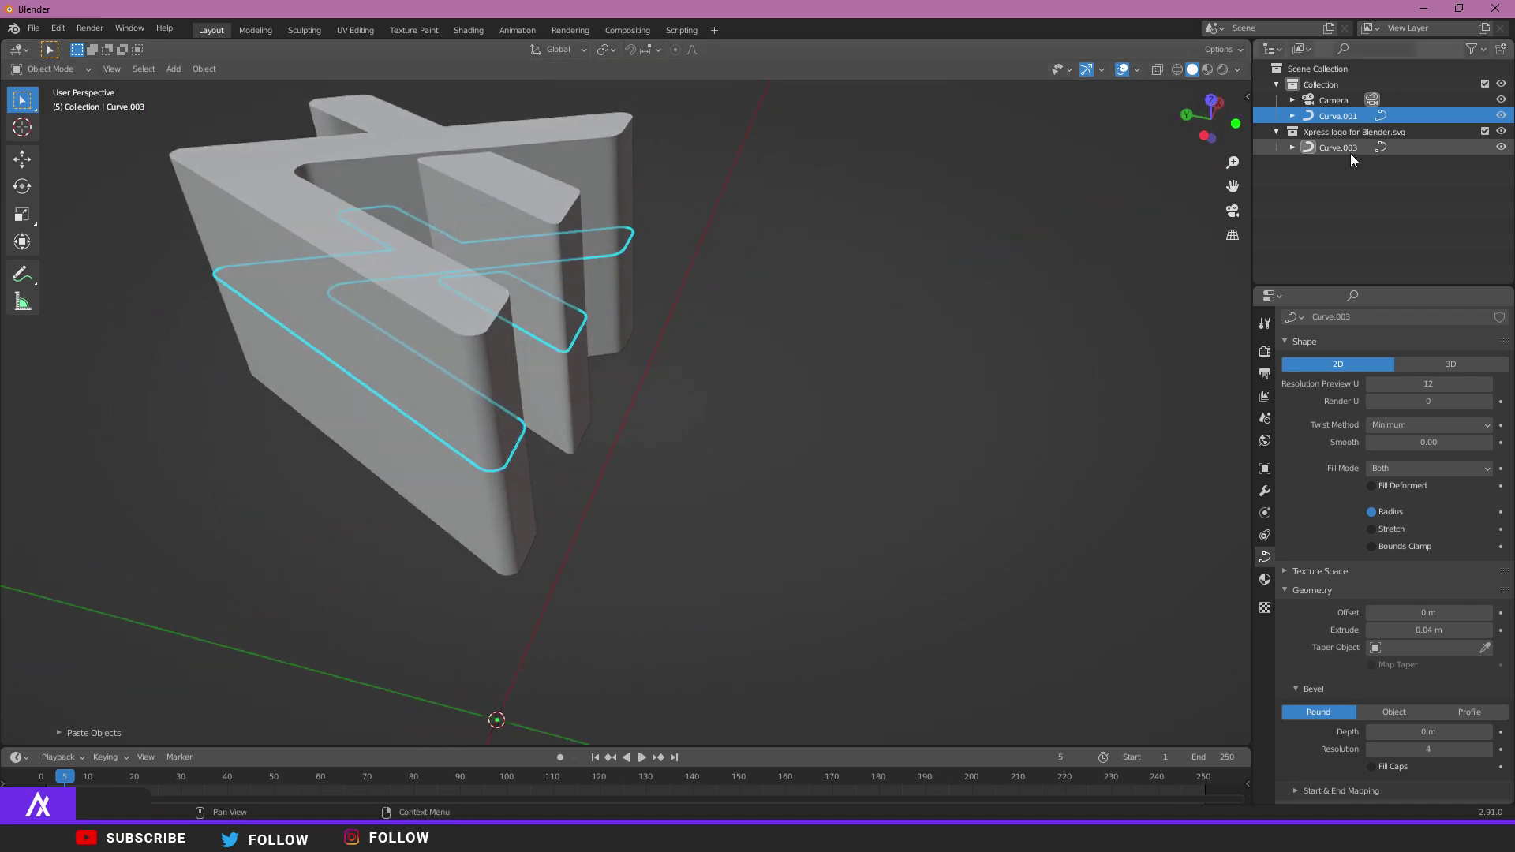
middle_drag(380, 352, 499, 412)
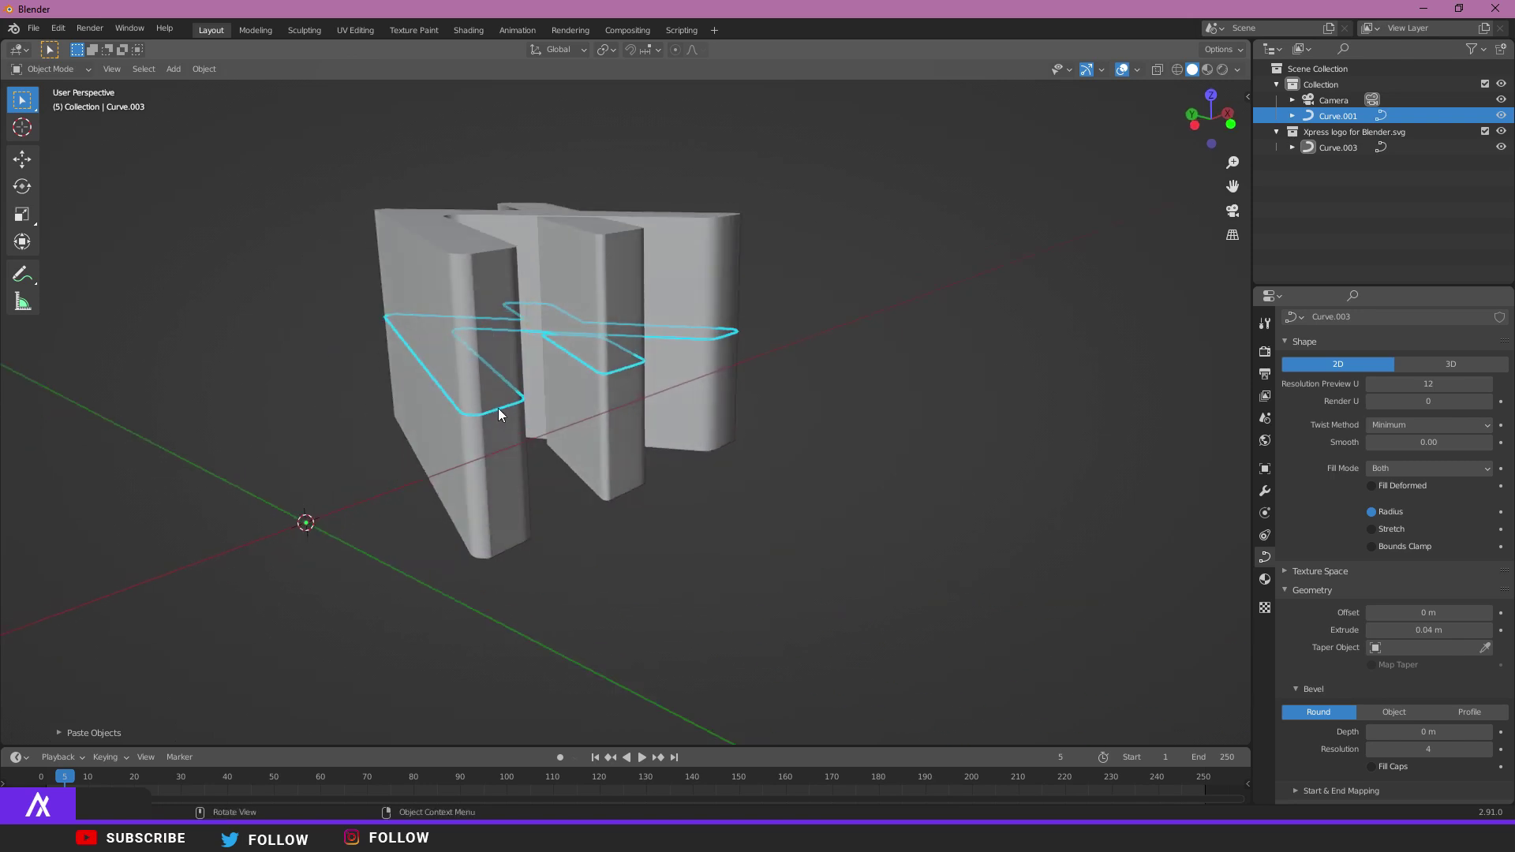
- Move the flat logo copy, Curve.001, up along the Z axis to the front face of the extruded logo
click(1346, 148)
click(1340, 116)
click(17, 161)
drag(291, 471, 243, 253)
middle_drag(243, 253, 556, 286)
click(587, 324)
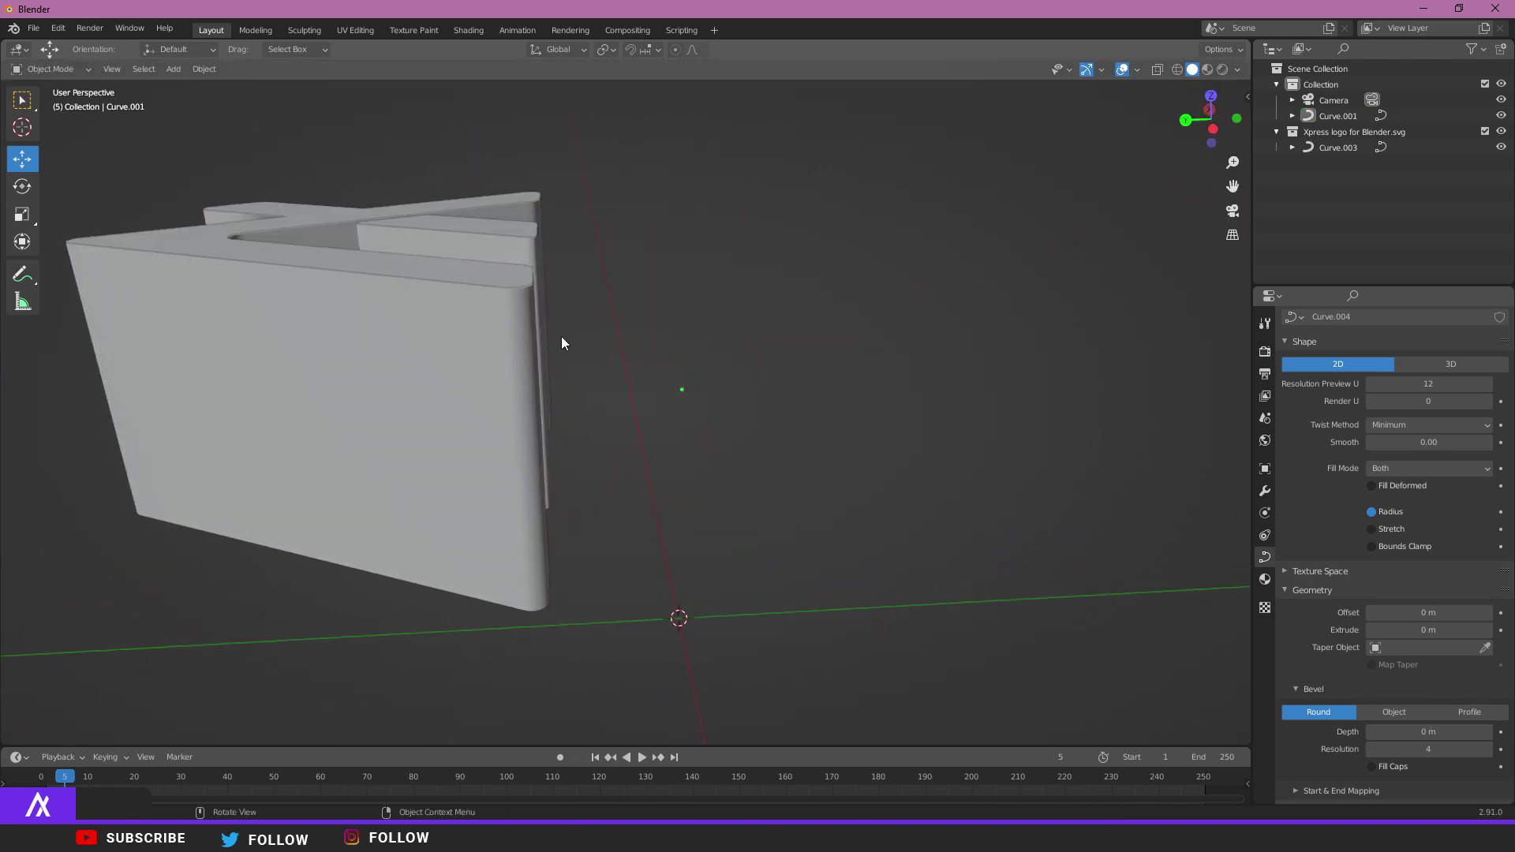
- Select both the flat and the extruded logo curves and scale them up together
scroll(587, 323, down, 4)
middle_drag(477, 362, 383, 467)
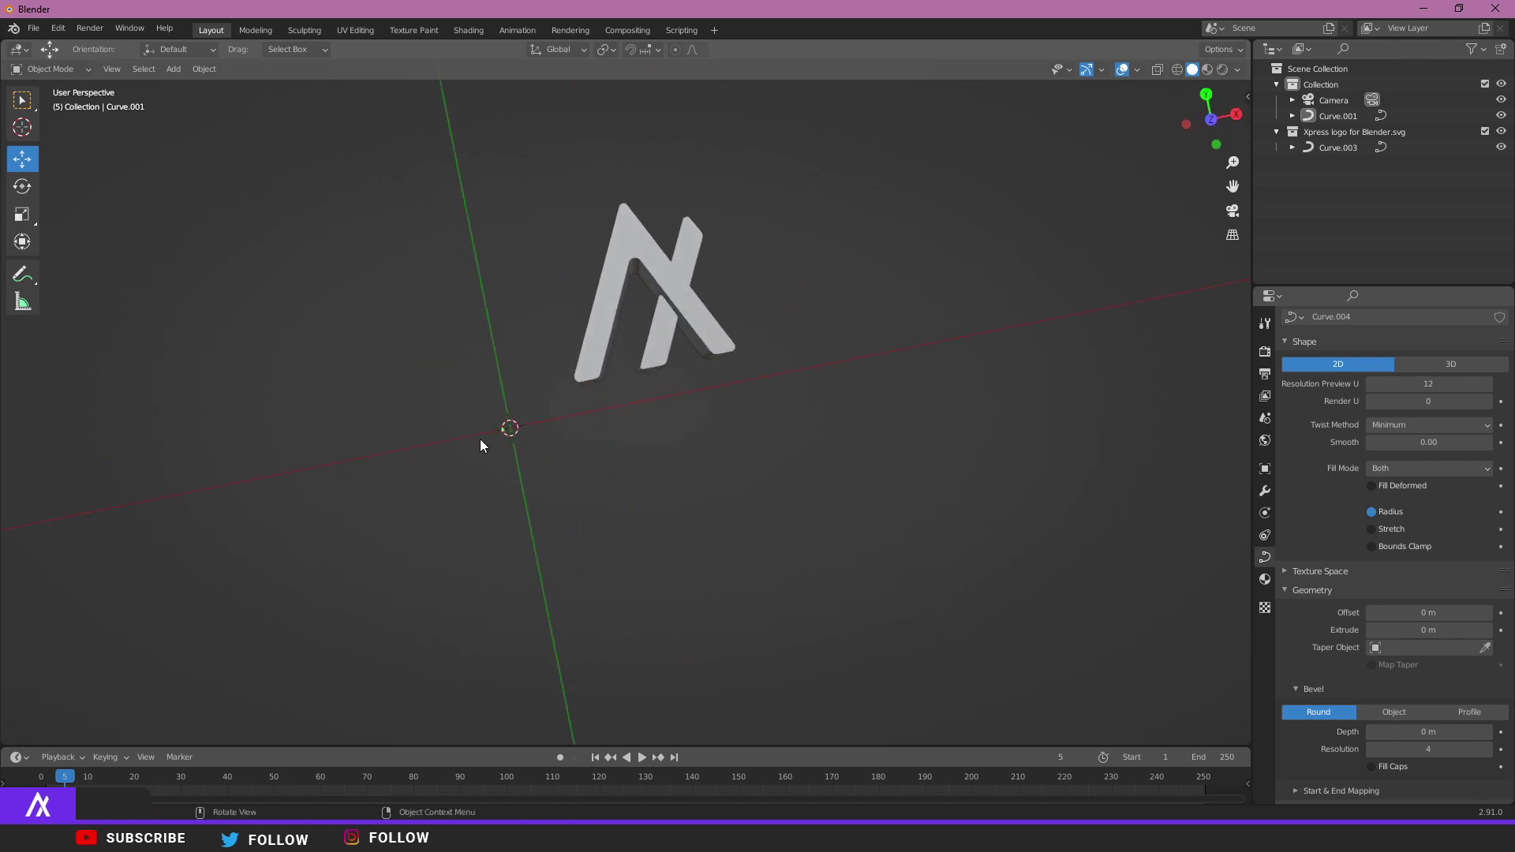
drag(759, 247, 590, 329)
scroll(660, 320, down, 6)
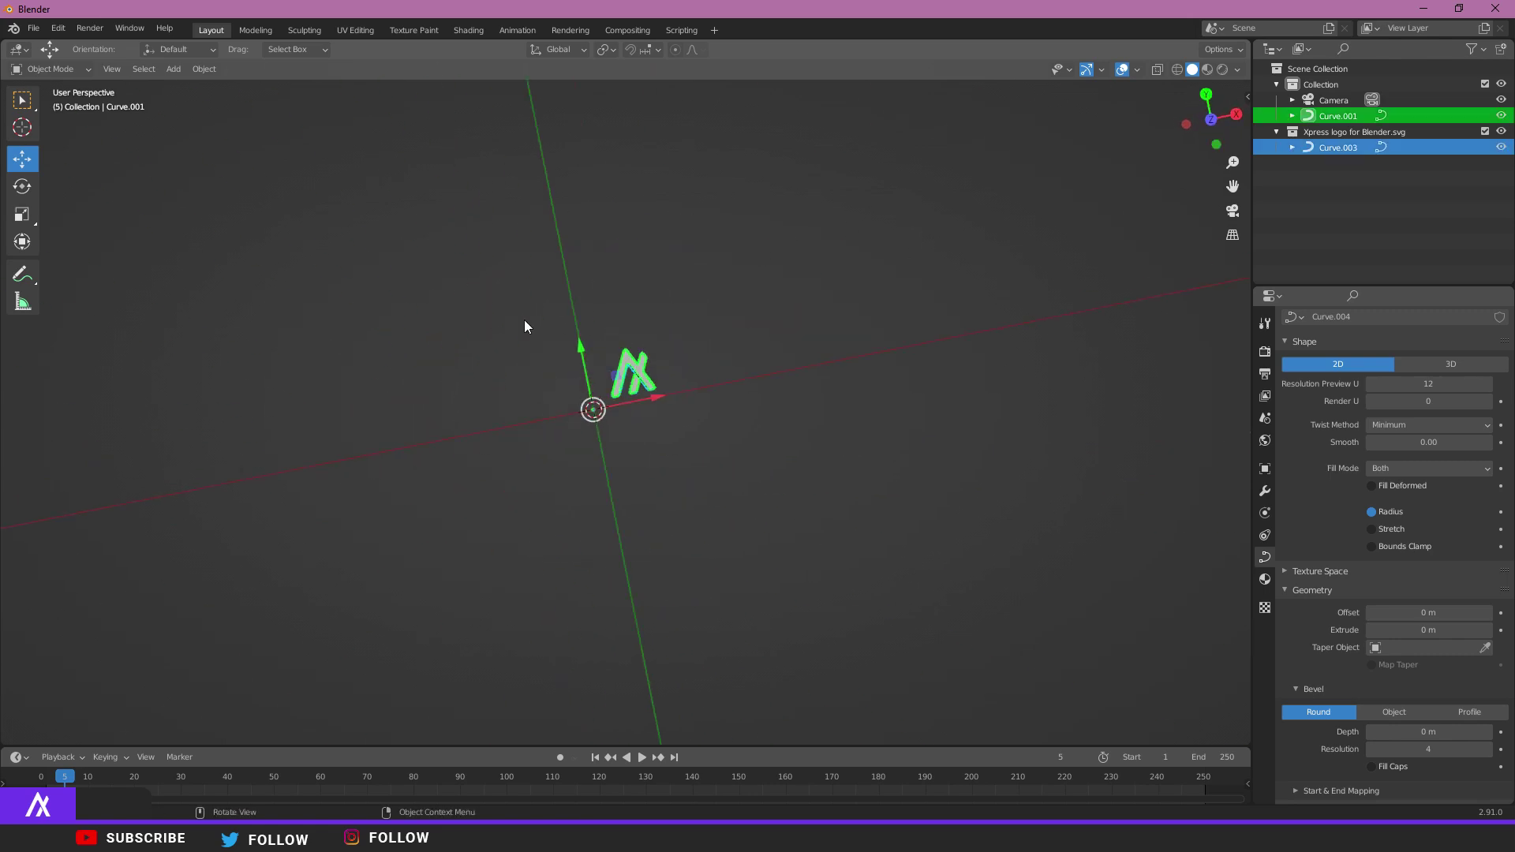
scroll(670, 363, down, 2)
key(s)
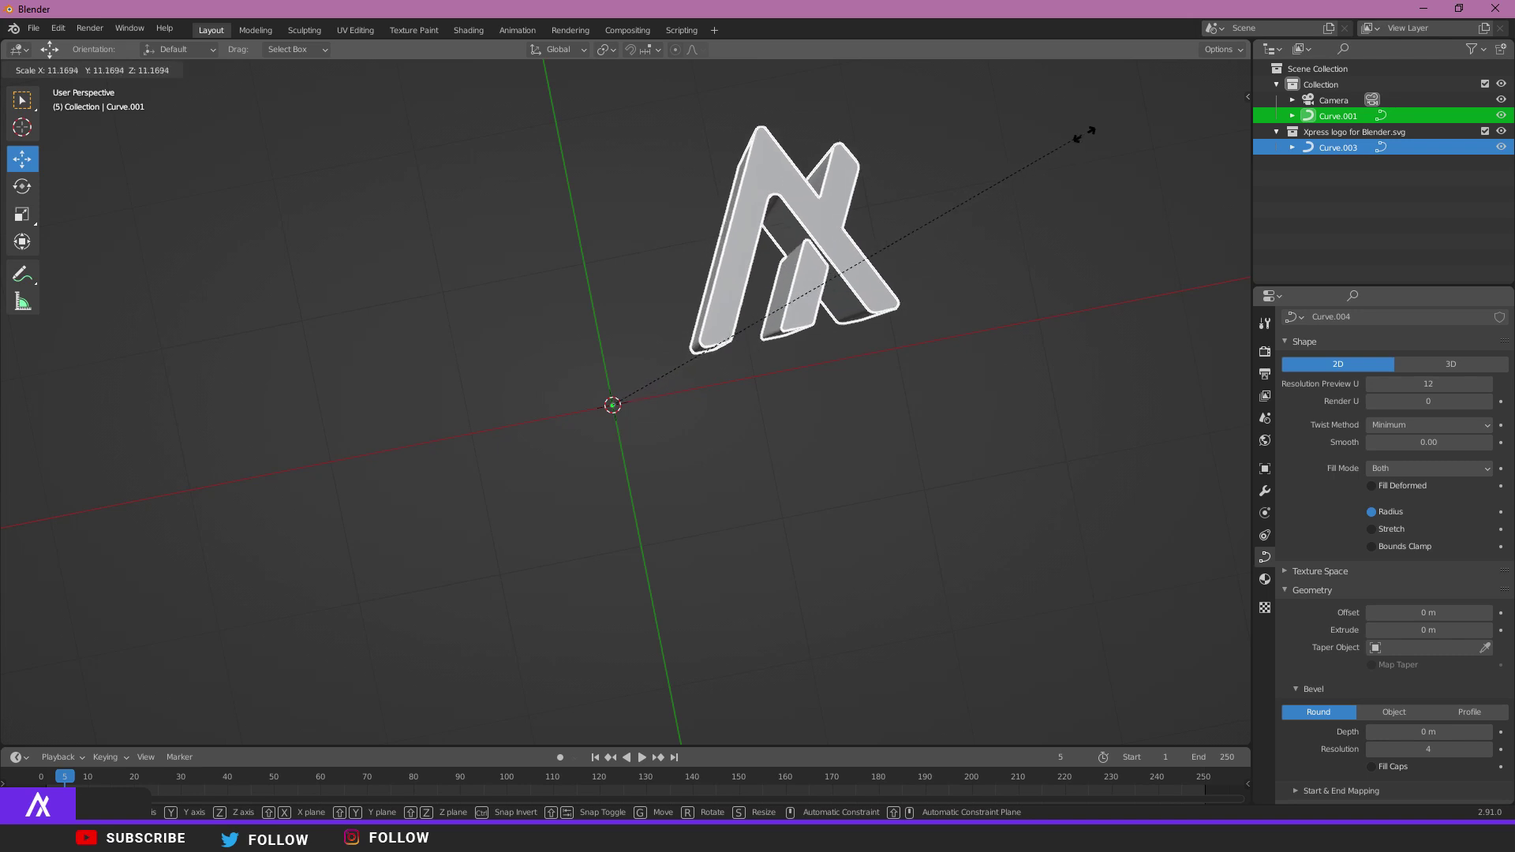
click(883, 232)
key(s)
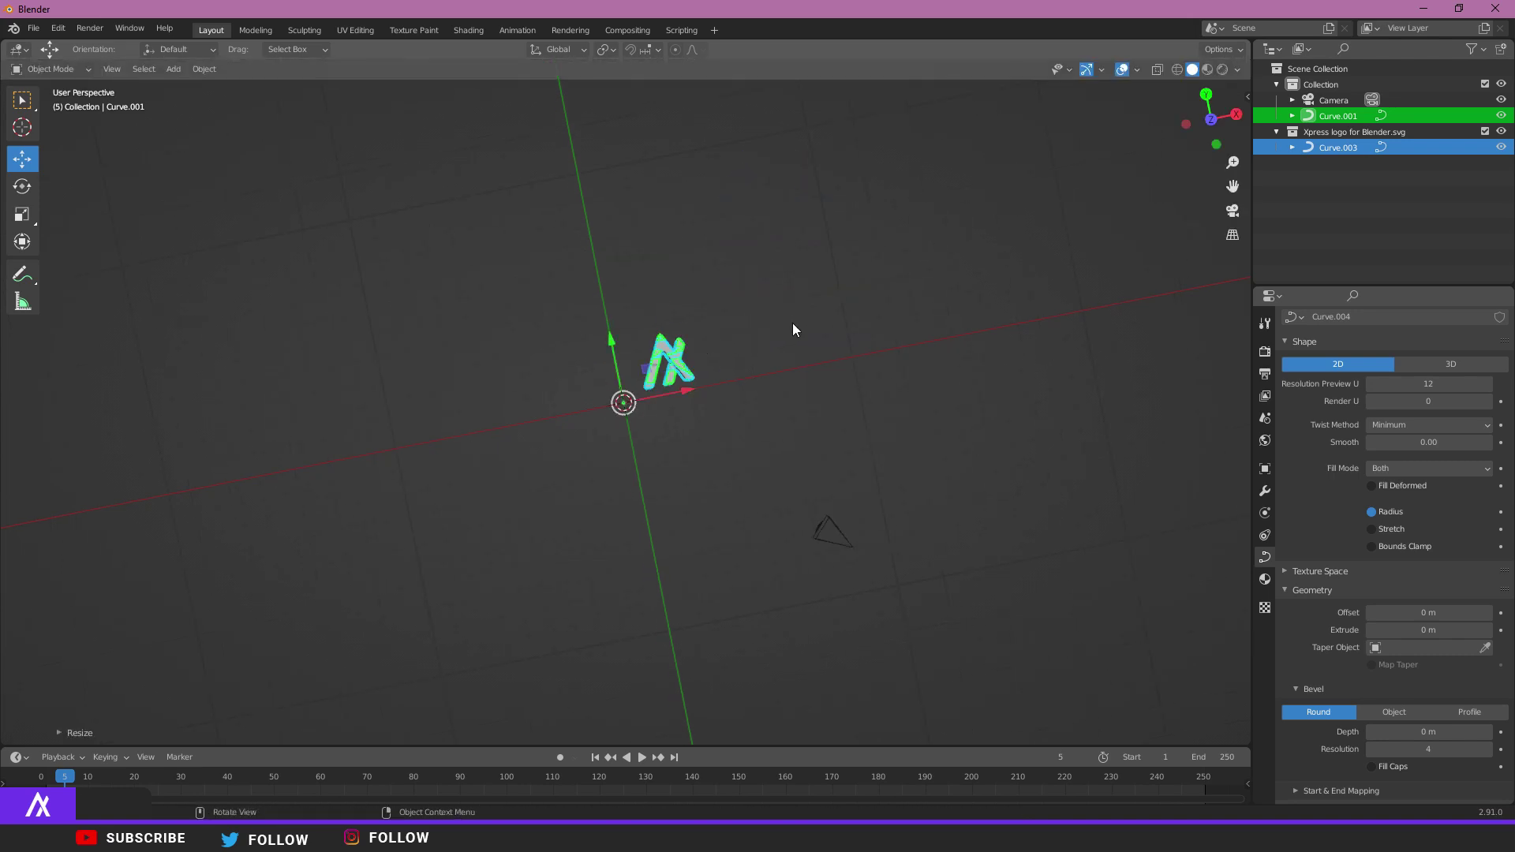
click(855, 268)
- Give the extruded logo's SVGMat material a pink base colour, with metallic 0.124, specular 0.512 and roughness 0.195
shift+middle_drag(857, 271, 508, 442)
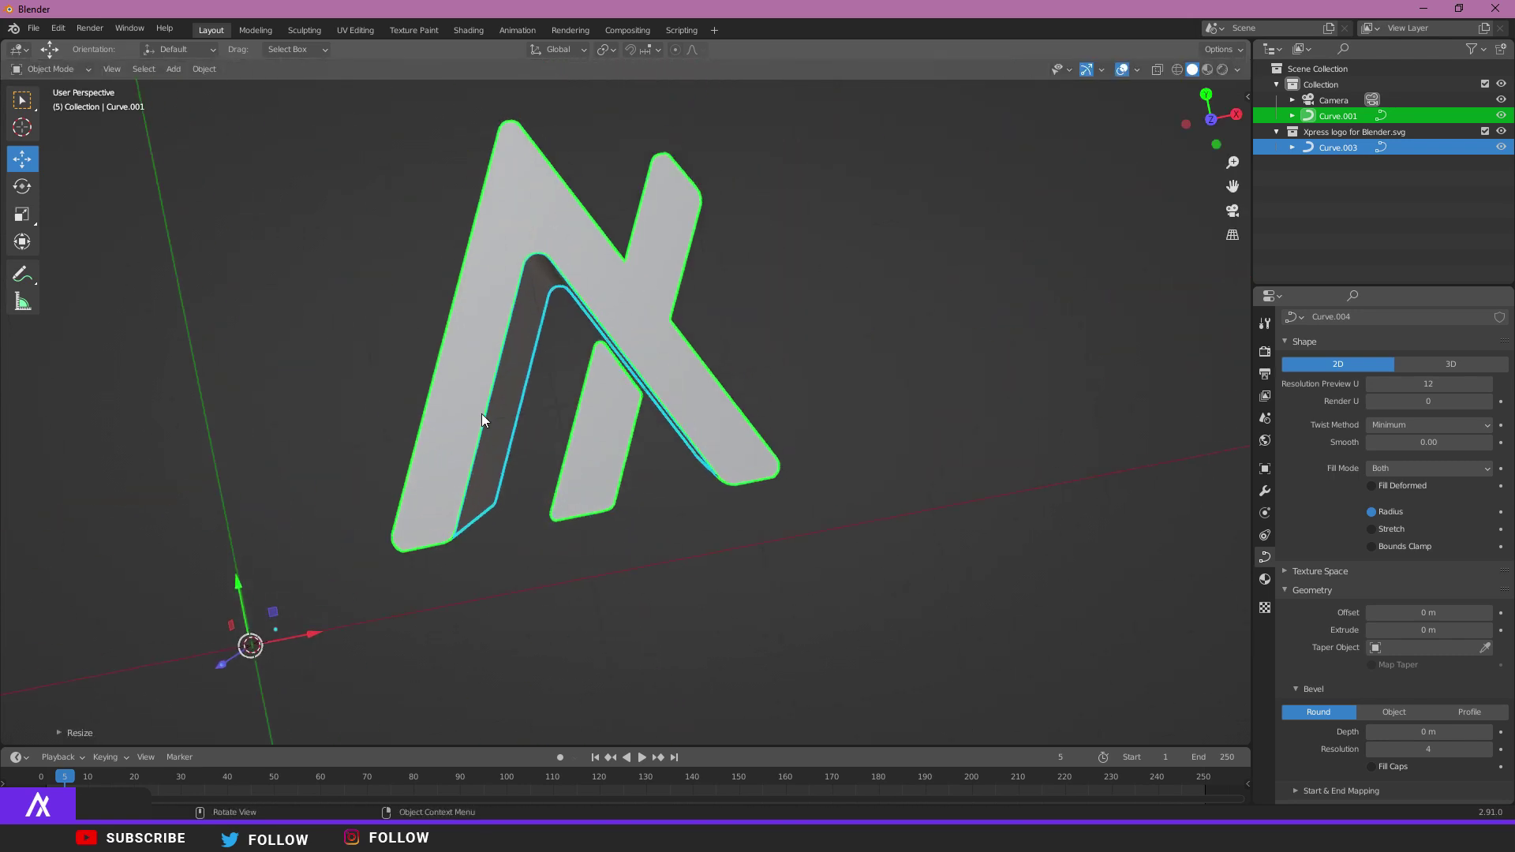
shift+middle_drag(284, 524, 587, 410)
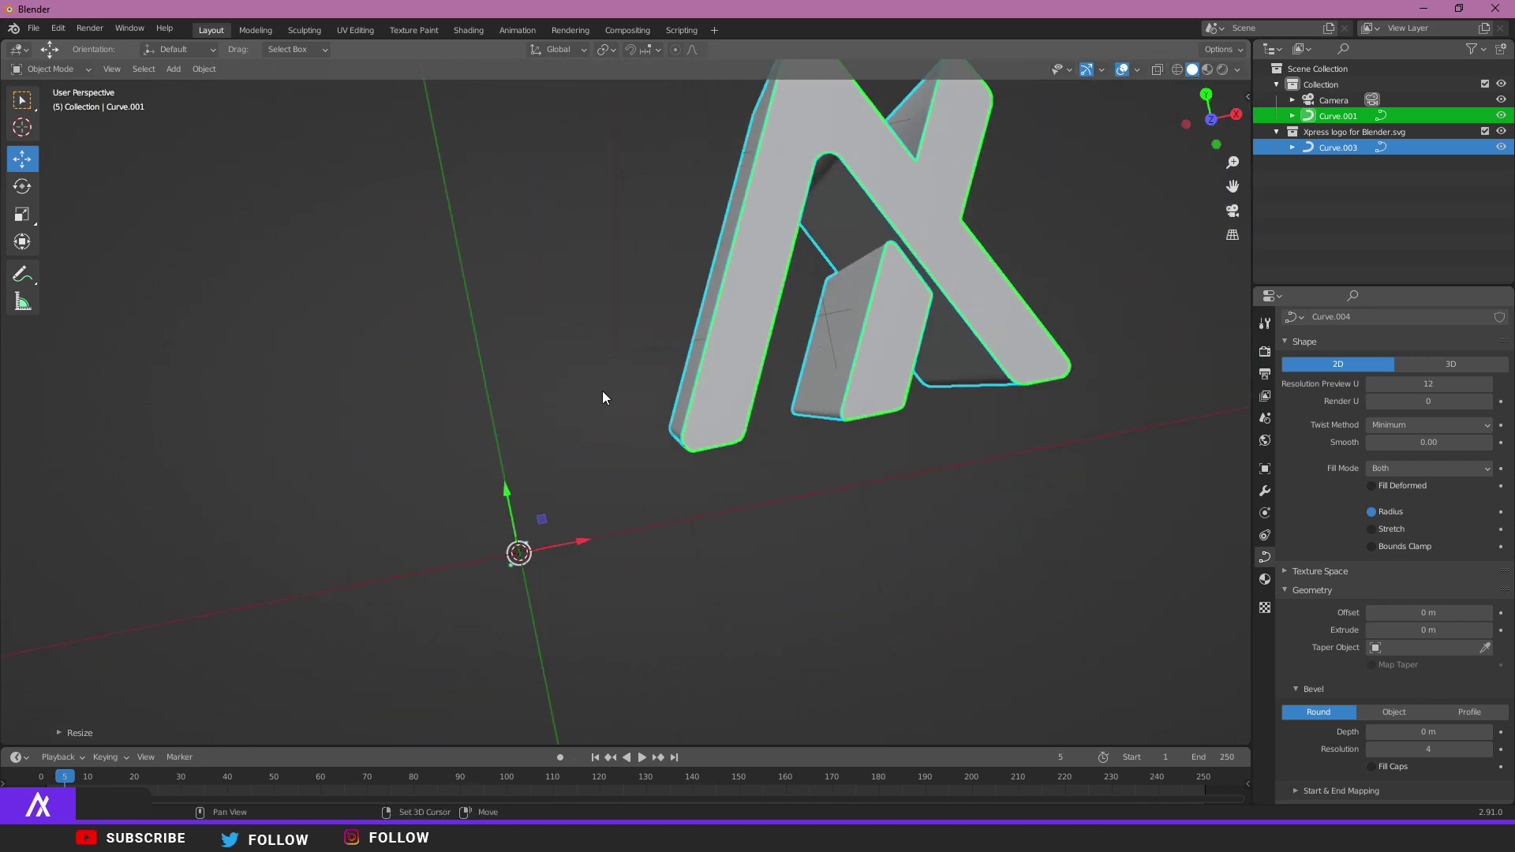
shift+middle_drag(603, 396, 656, 310)
click(648, 413)
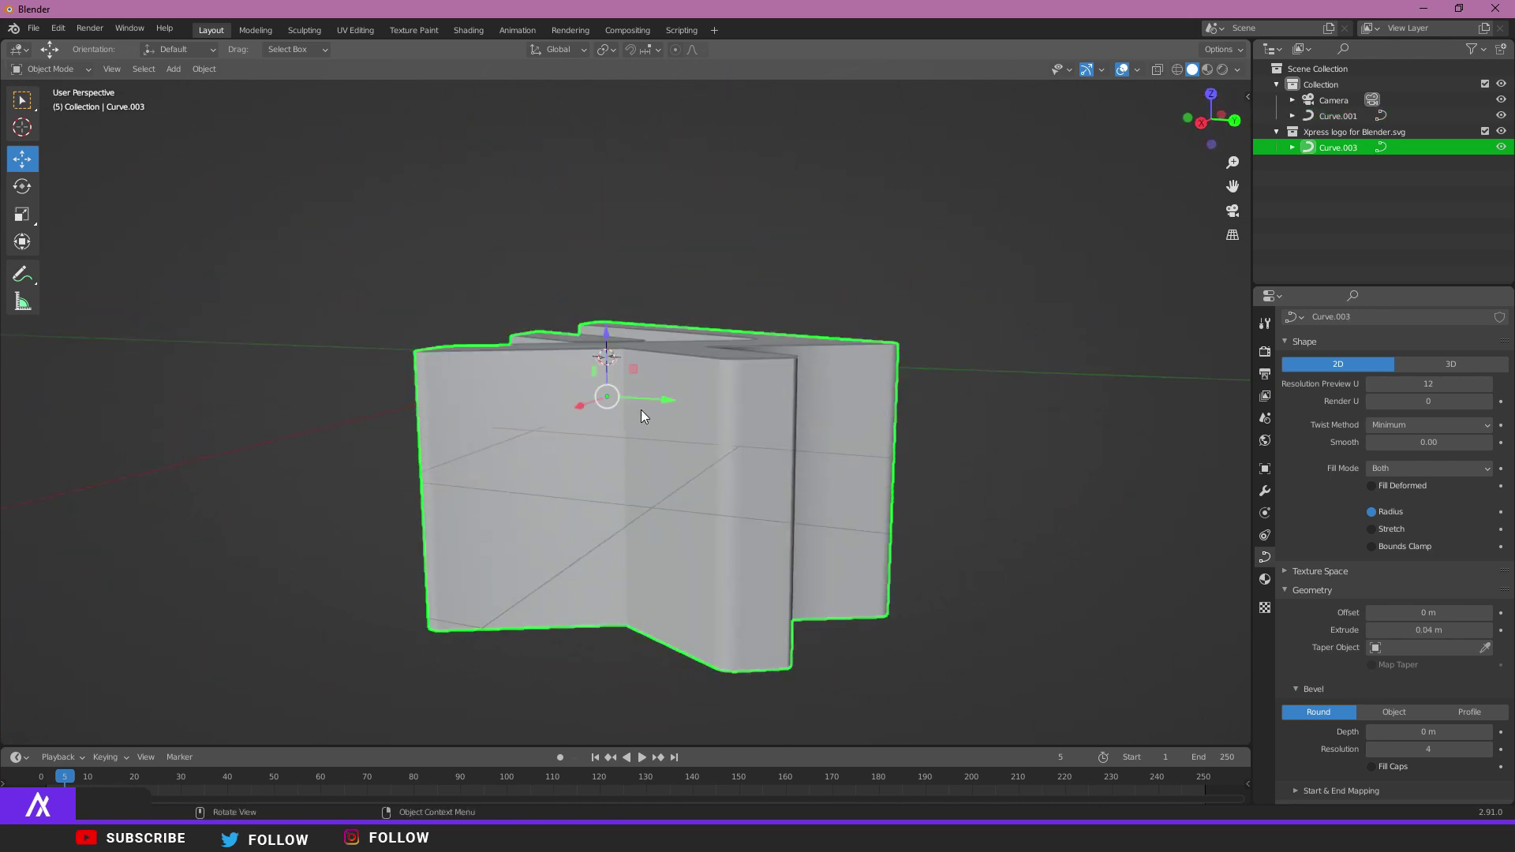
middle_drag(283, 392, 606, 448)
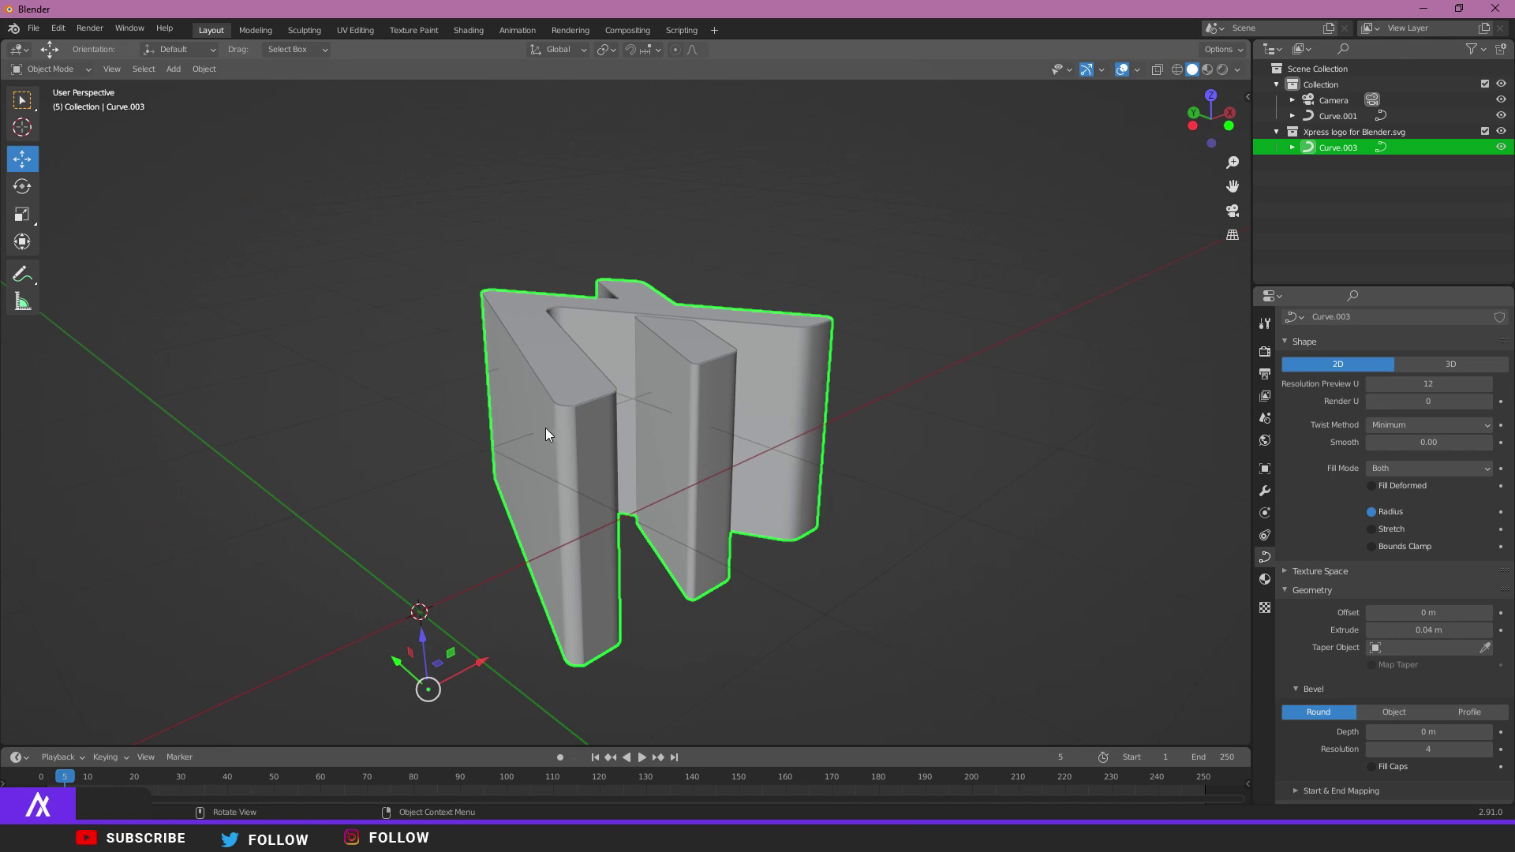
click(560, 374)
click(584, 501)
click(1267, 581)
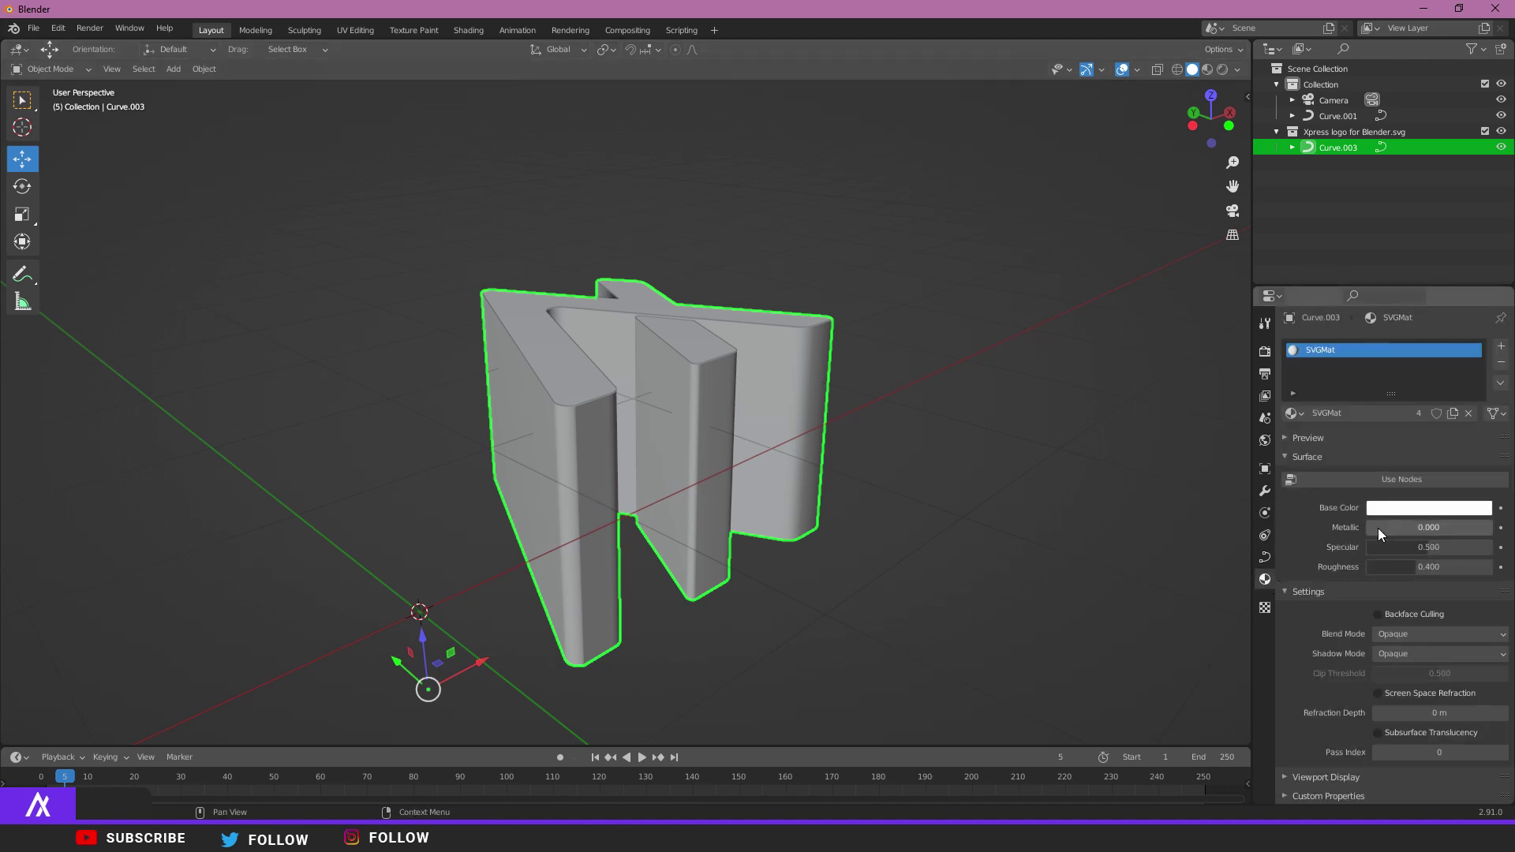
click(1399, 509)
mouse_move(1436, 358)
mouse_down()
mouse_move(1433, 330)
mouse_move(1426, 360)
mouse_up()
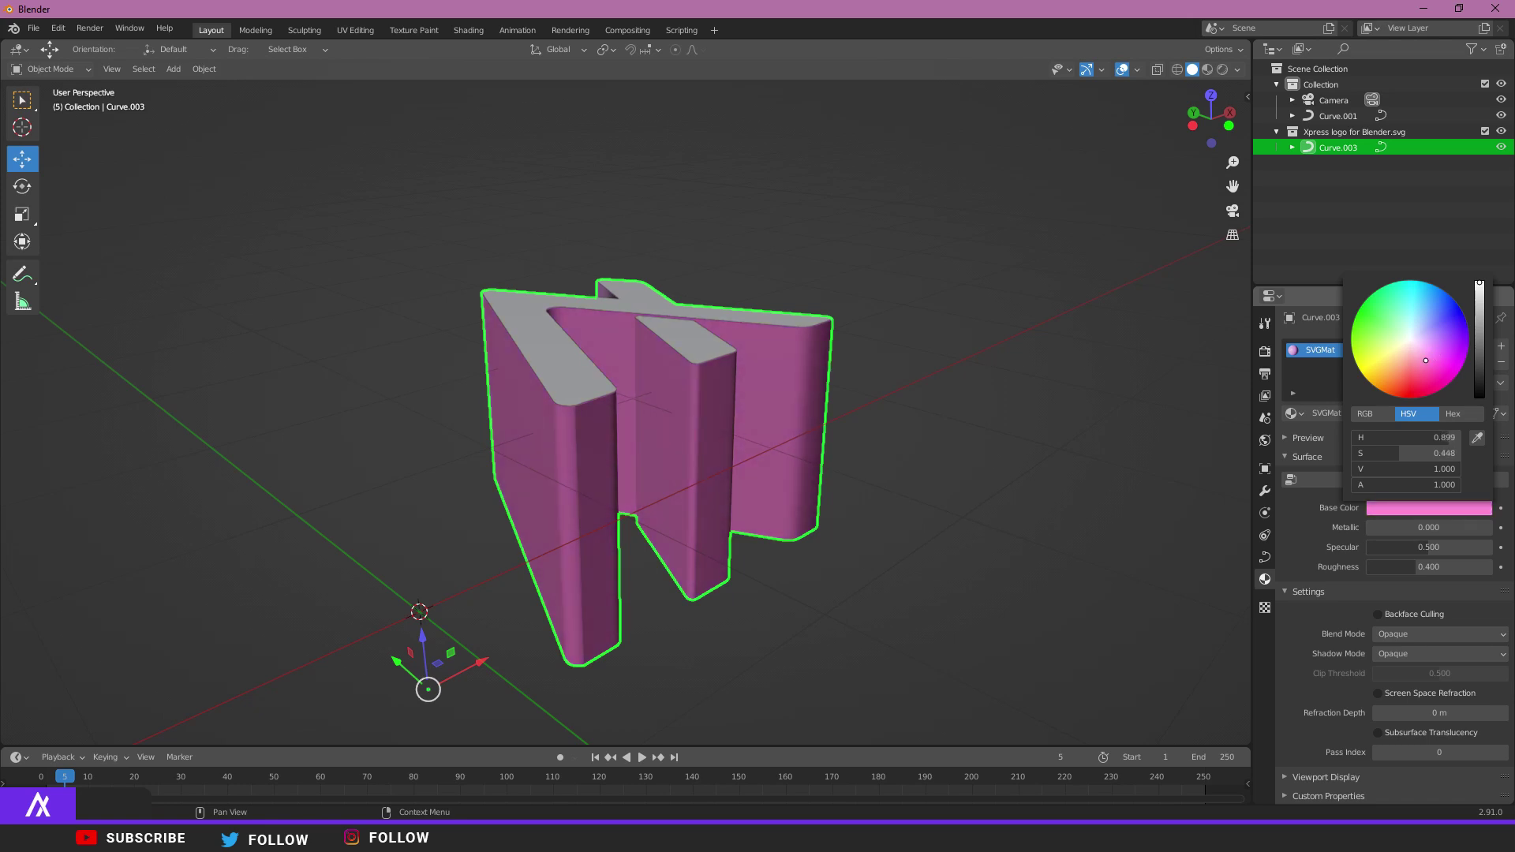
drag(1391, 527, 1426, 527)
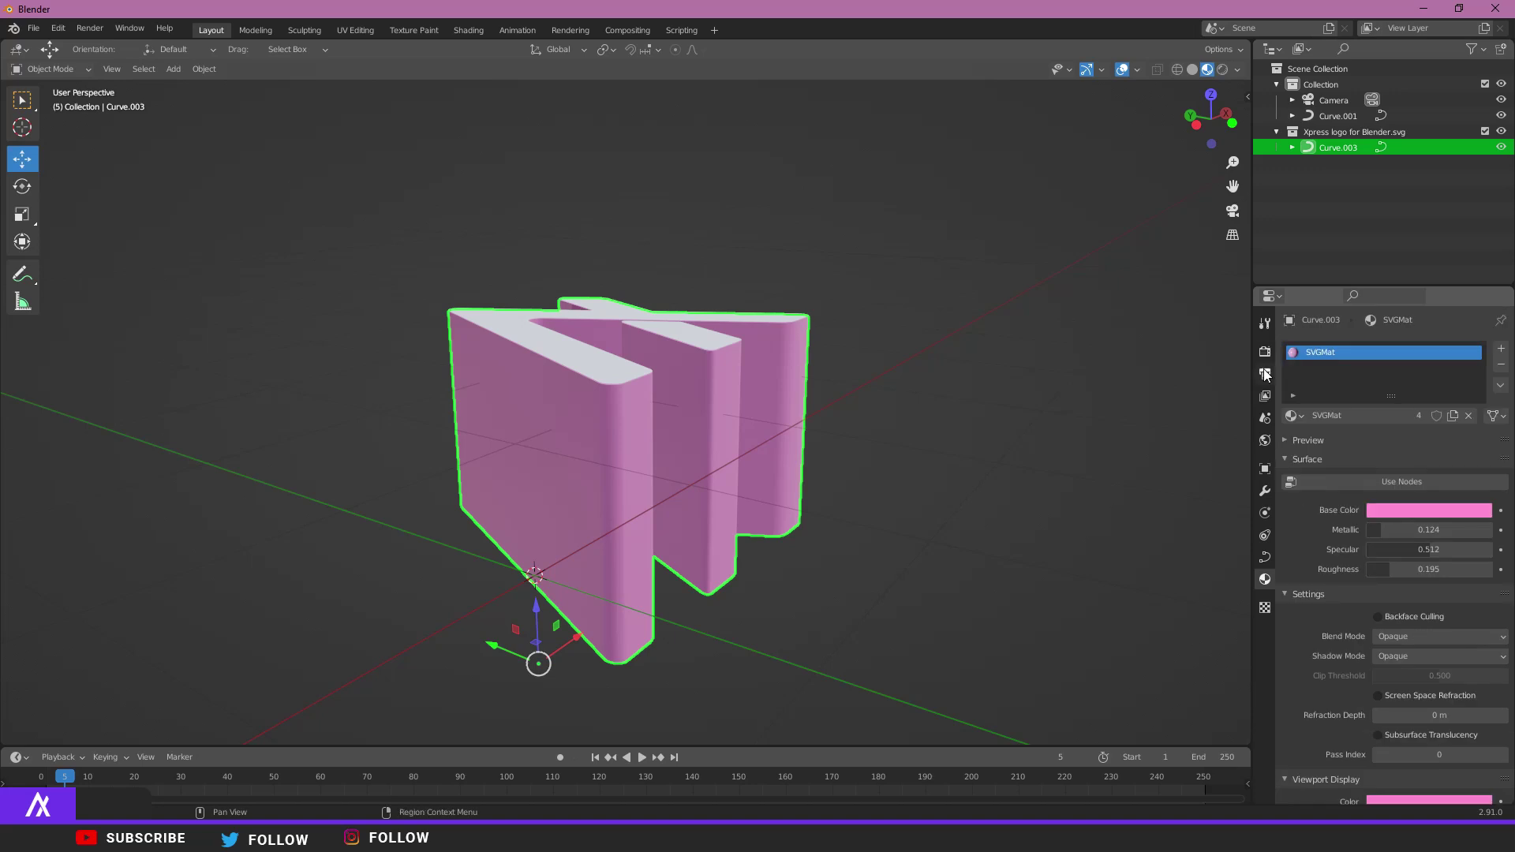
- Enable Ambient Occlusion and Bloom in the Eevee render settings
click(1265, 353)
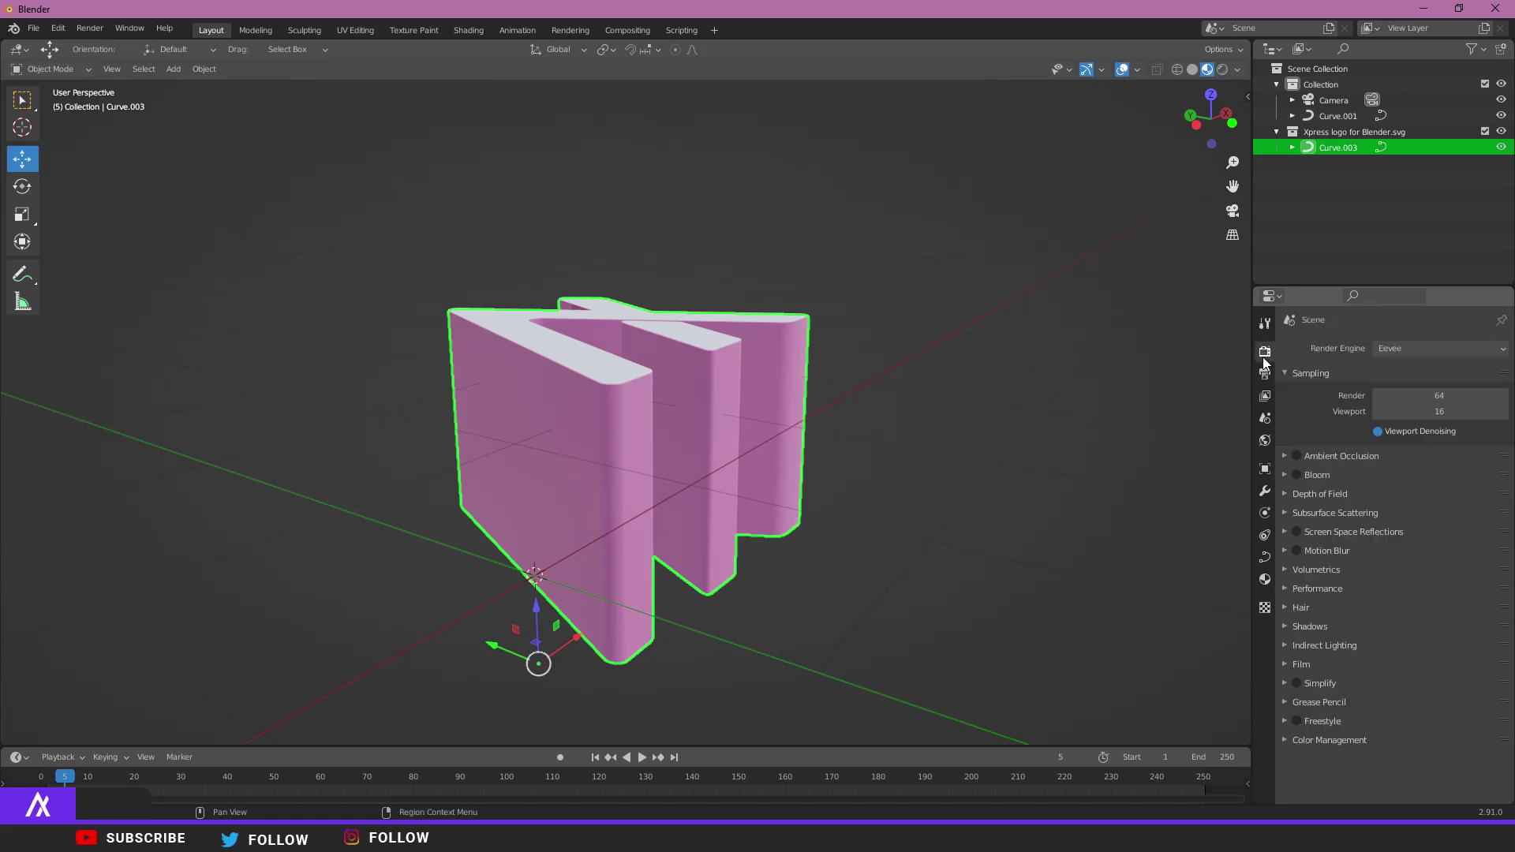
click(1297, 456)
click(1296, 475)
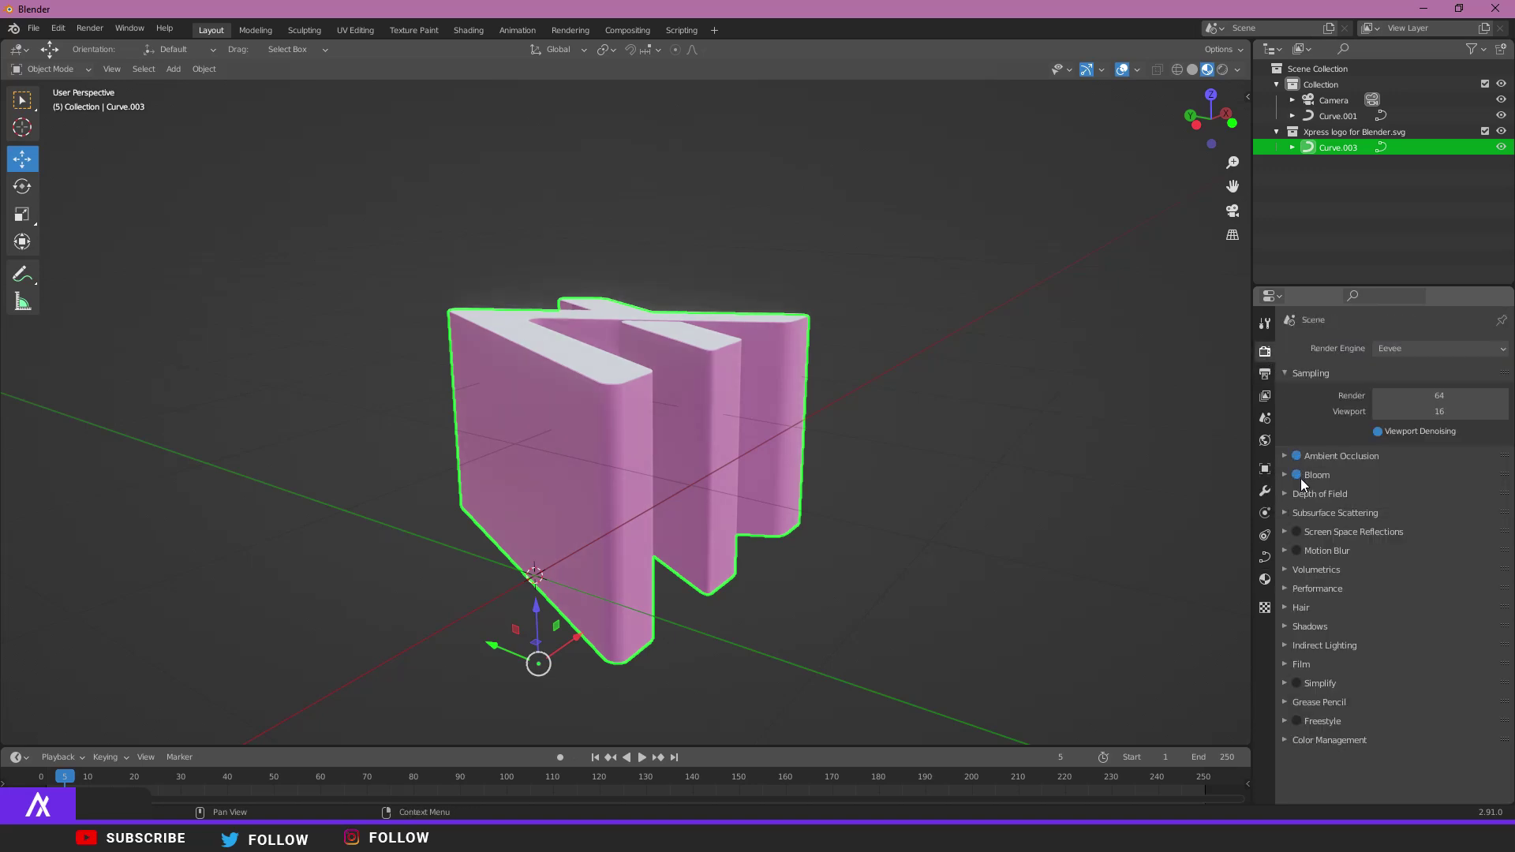
middle_drag(1234, 538, 663, 537)
scroll(598, 467, up, 5)
scroll(594, 471, down, 6)
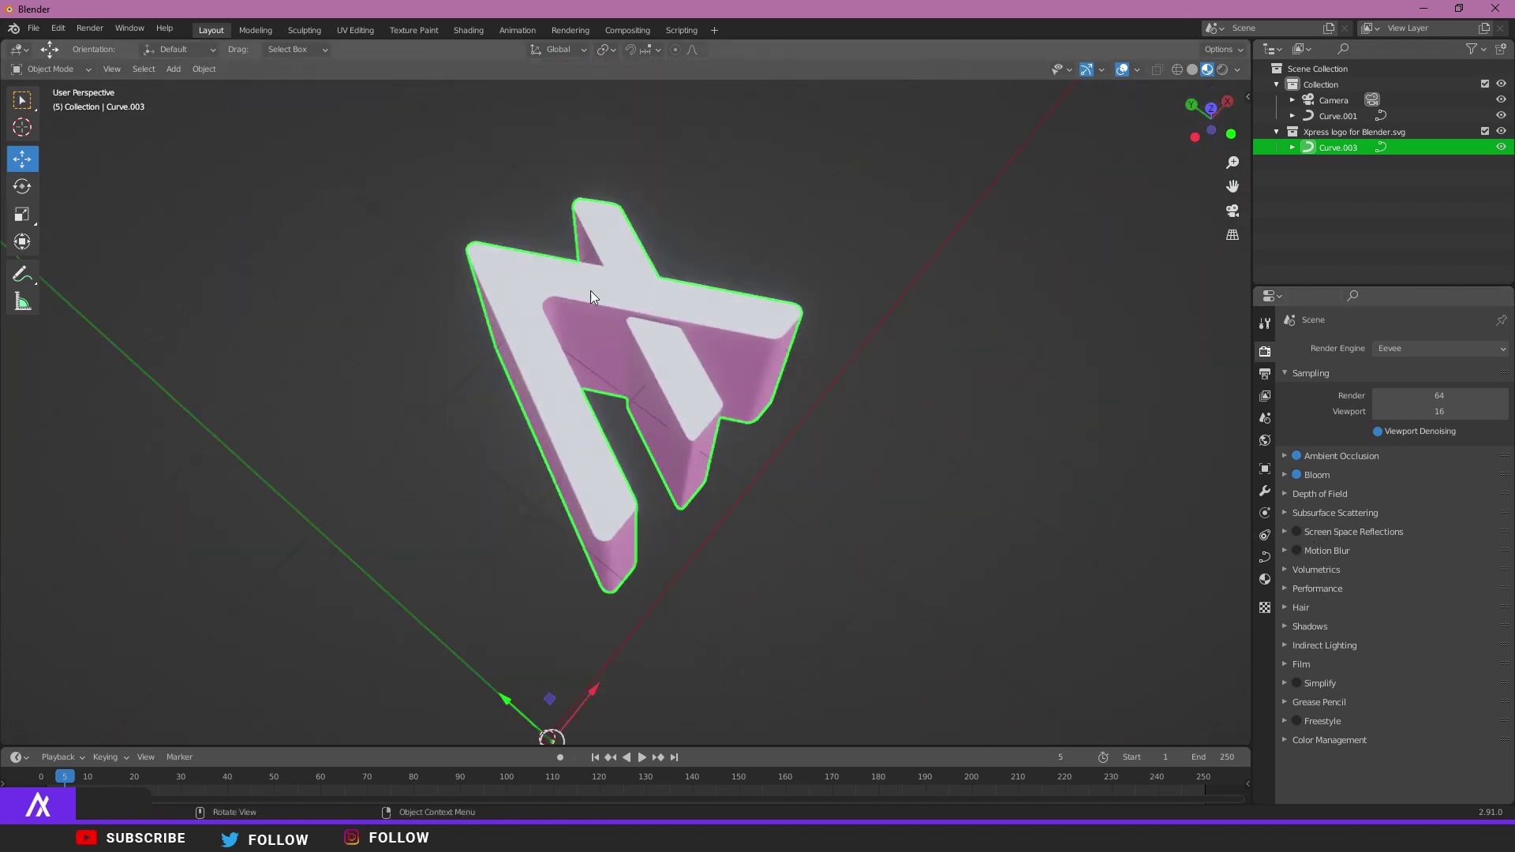
- Add a new material to the flat front logo, Curve.001, in a second slot and set its surface to Emission
click(594, 286)
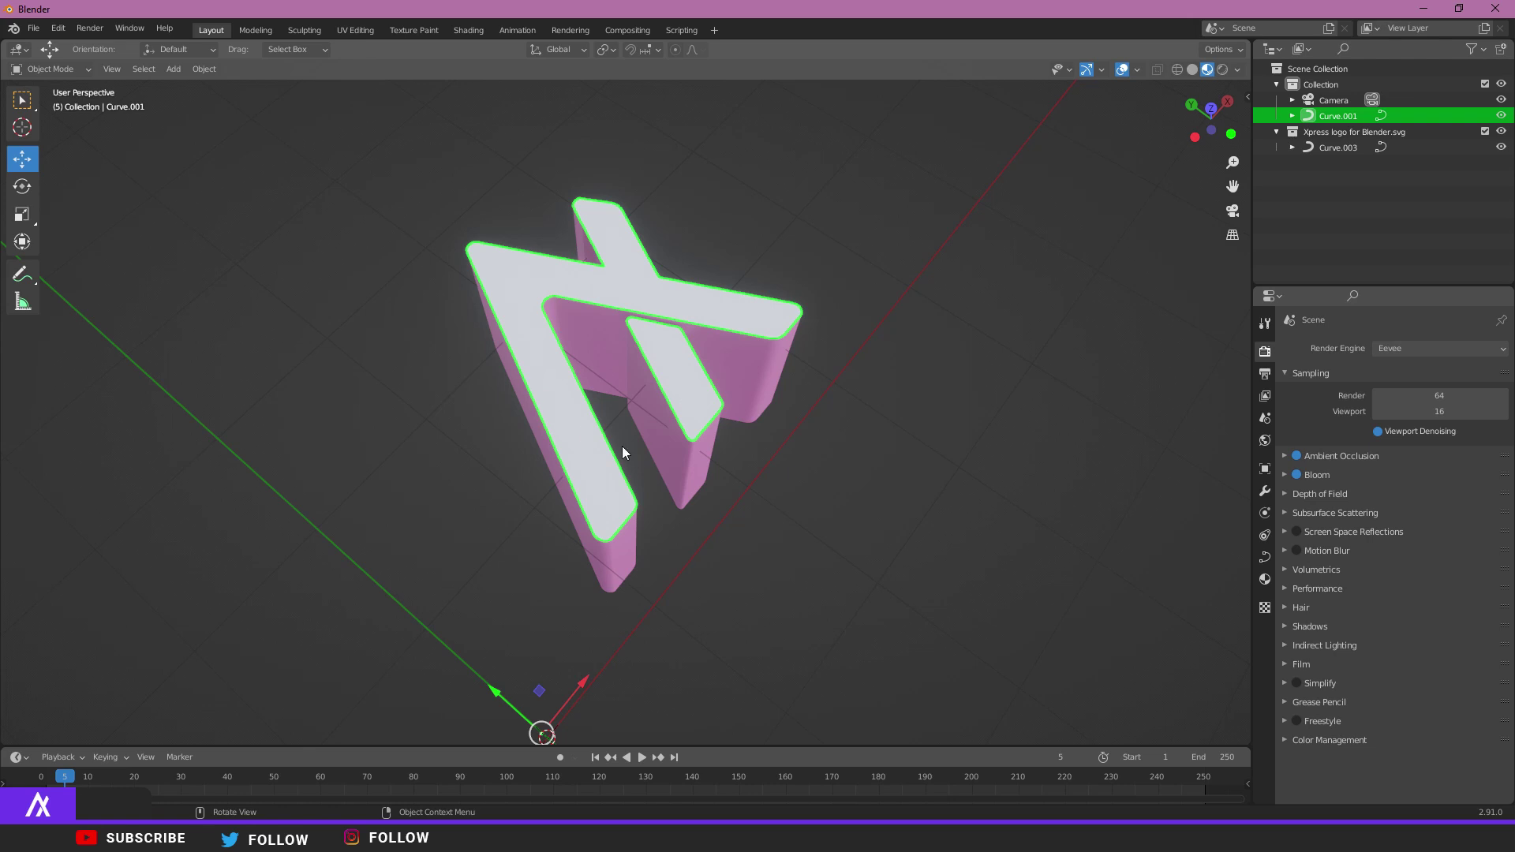
middle_drag(489, 393, 450, 287)
click(1262, 580)
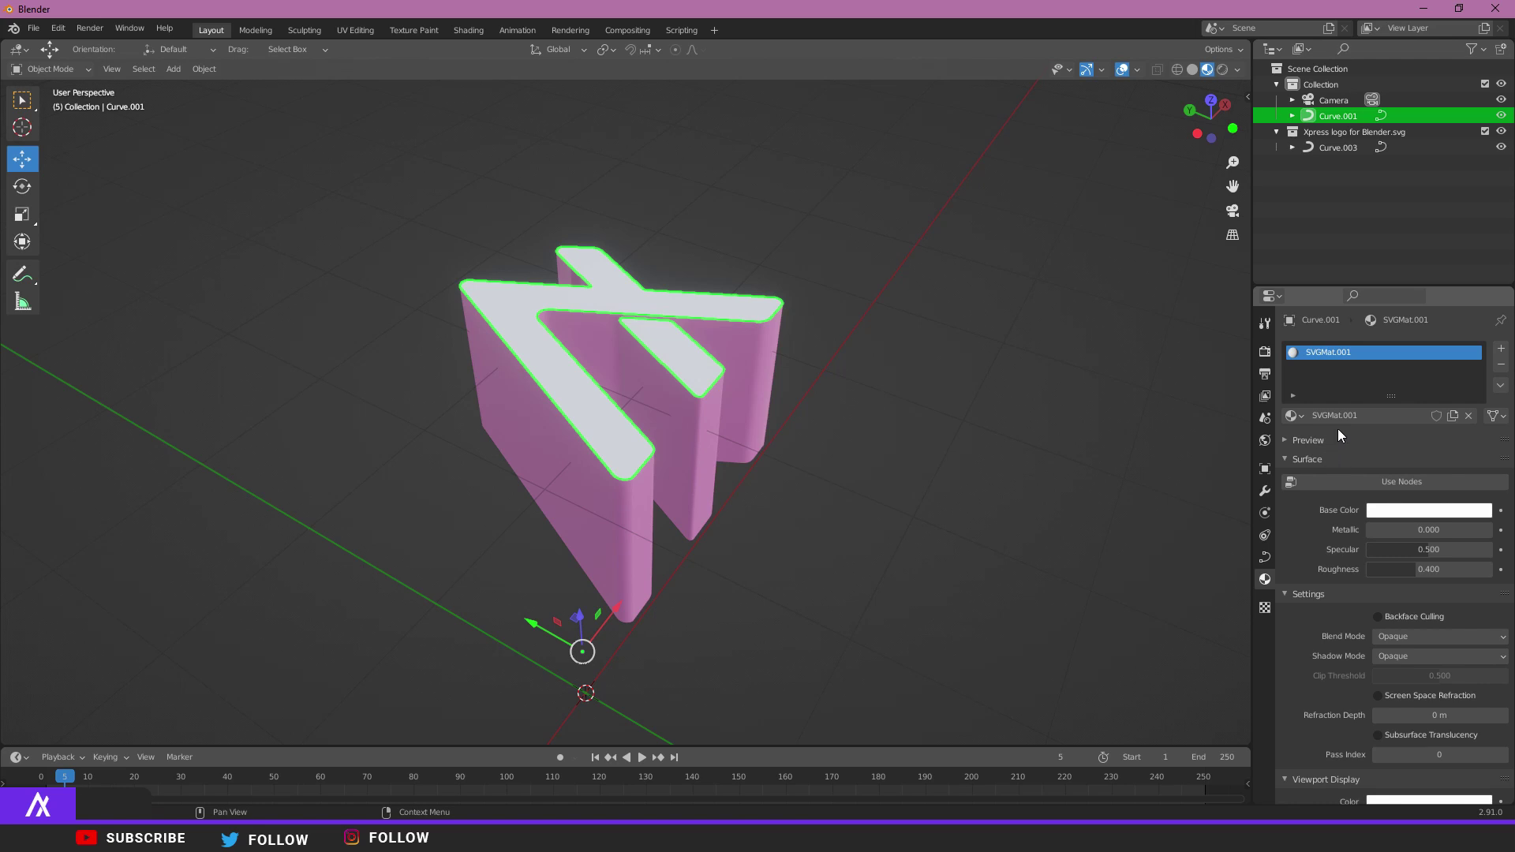
click(1500, 348)
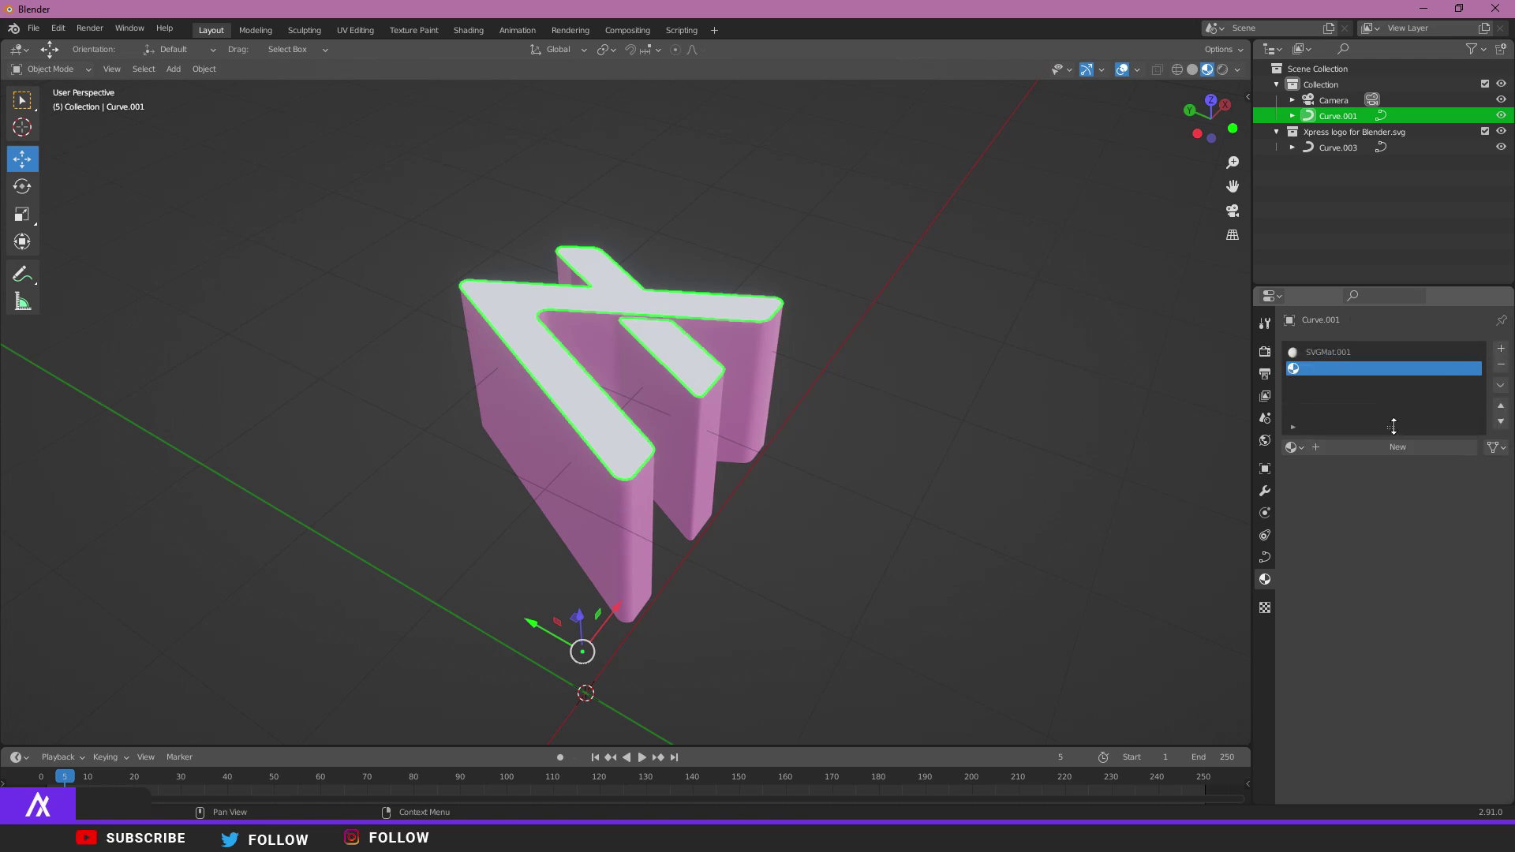
click(1361, 447)
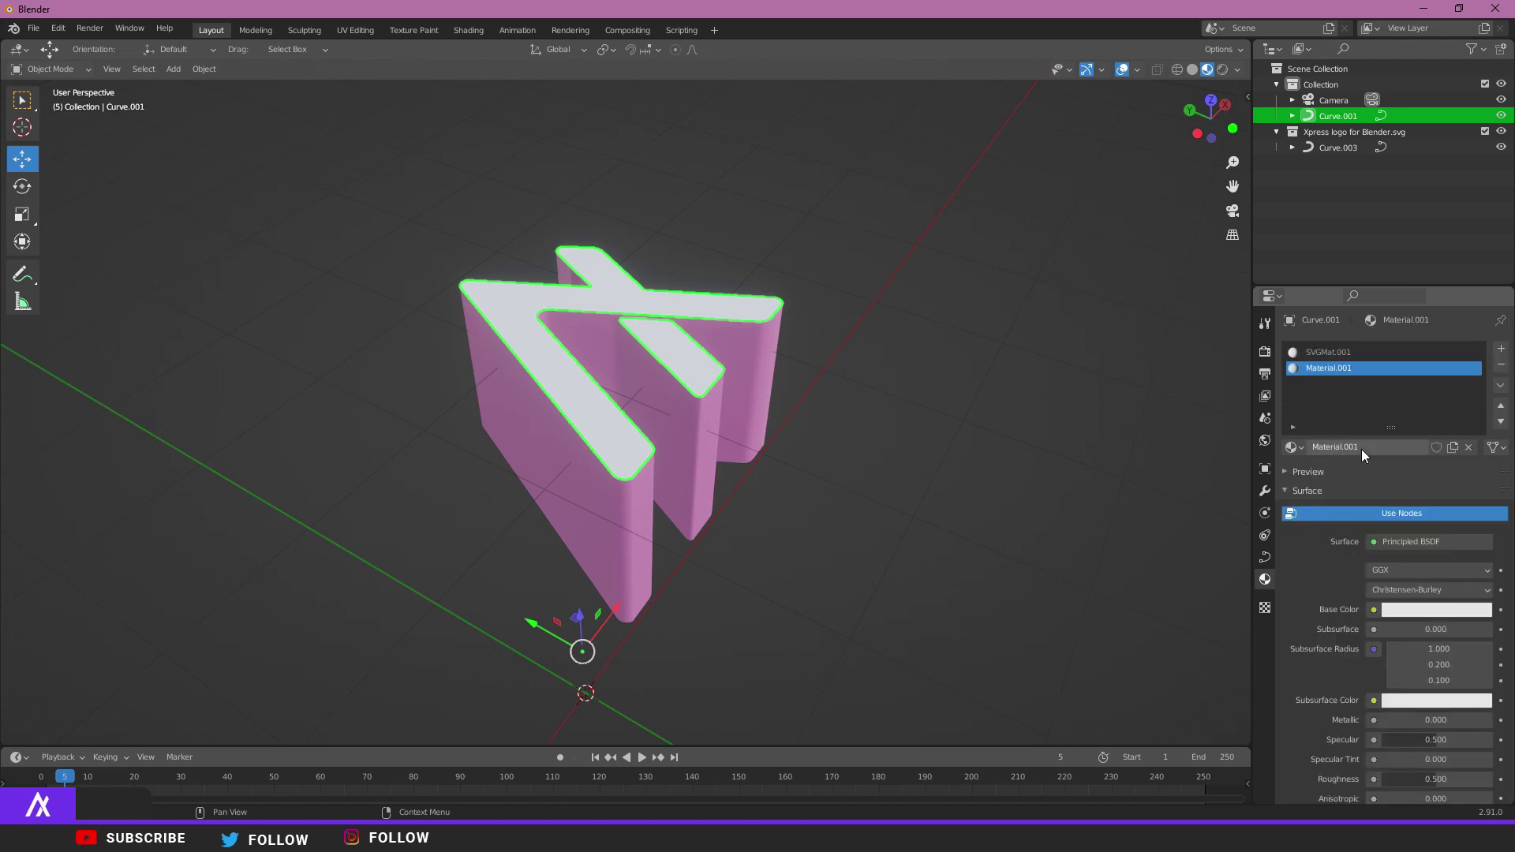
click(1437, 539)
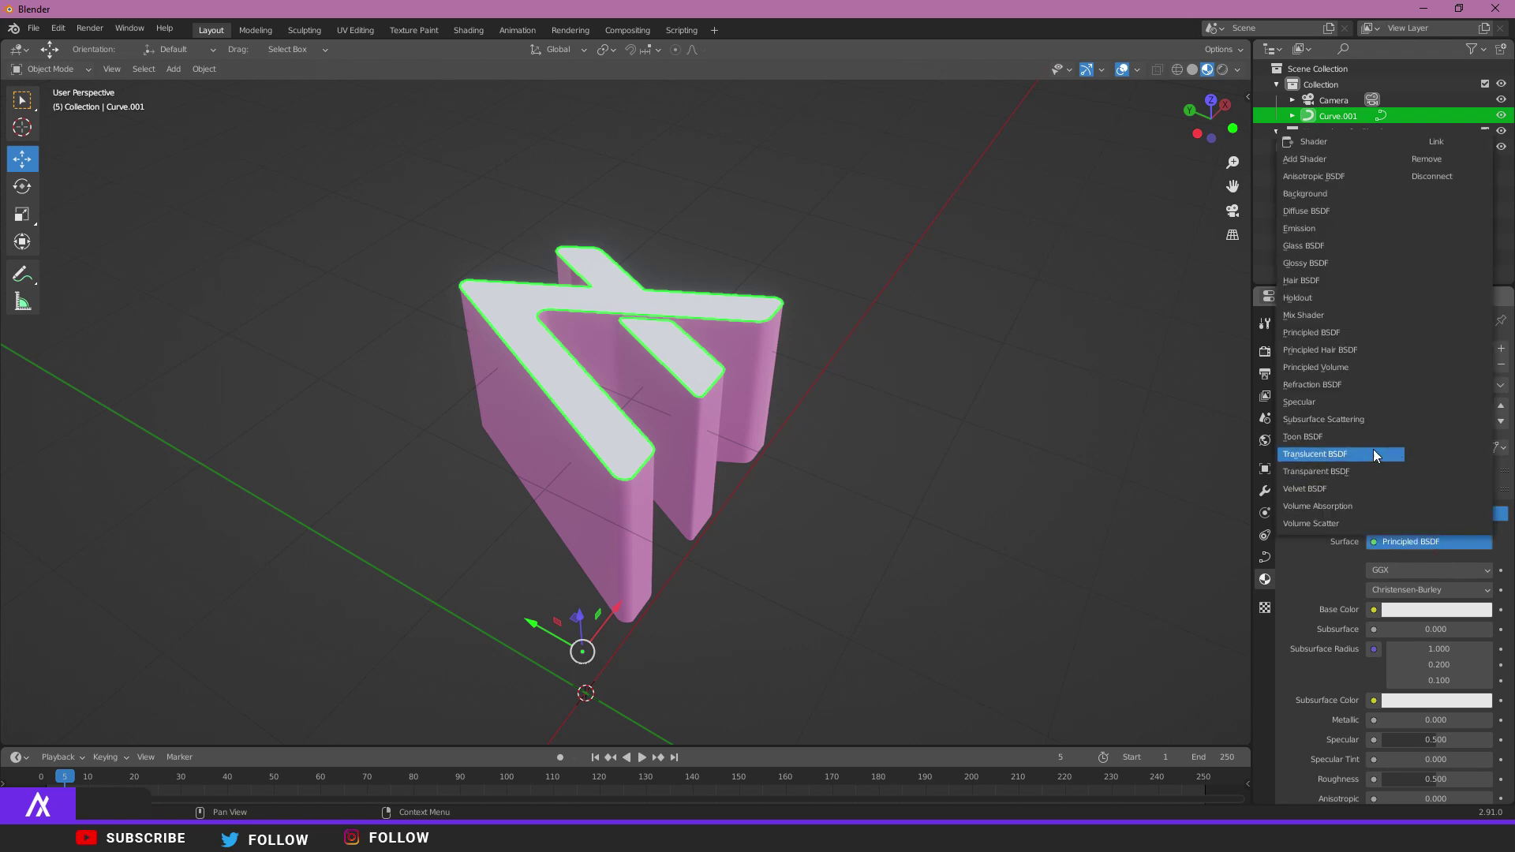
click(1308, 228)
middle_drag(823, 385, 536, 390)
click(474, 328)
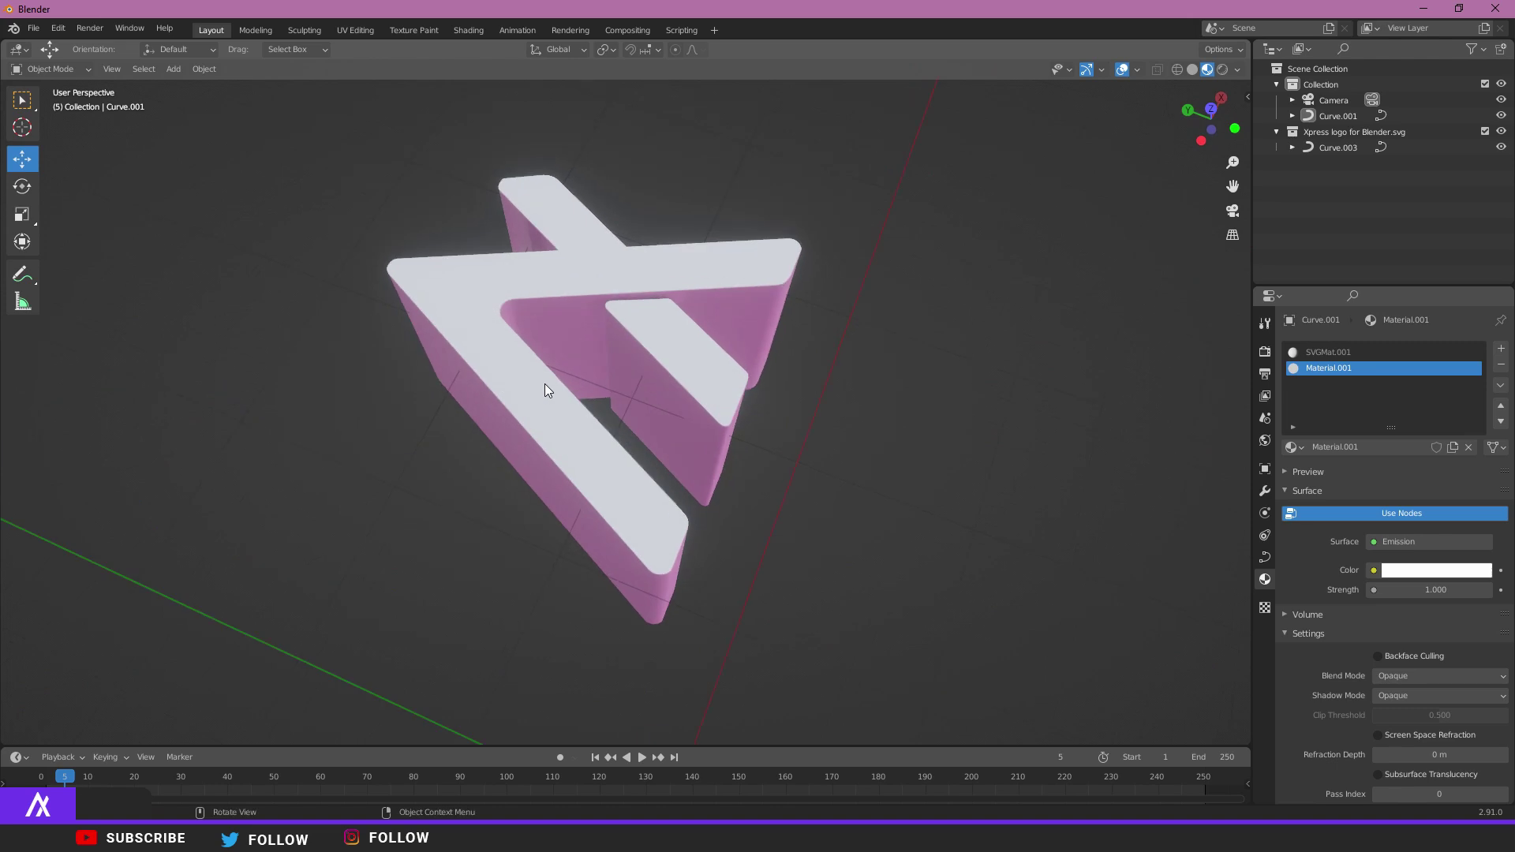
- Select both the flat and the extruded logo curves and rotate them together so the logo stands upright
click(537, 389)
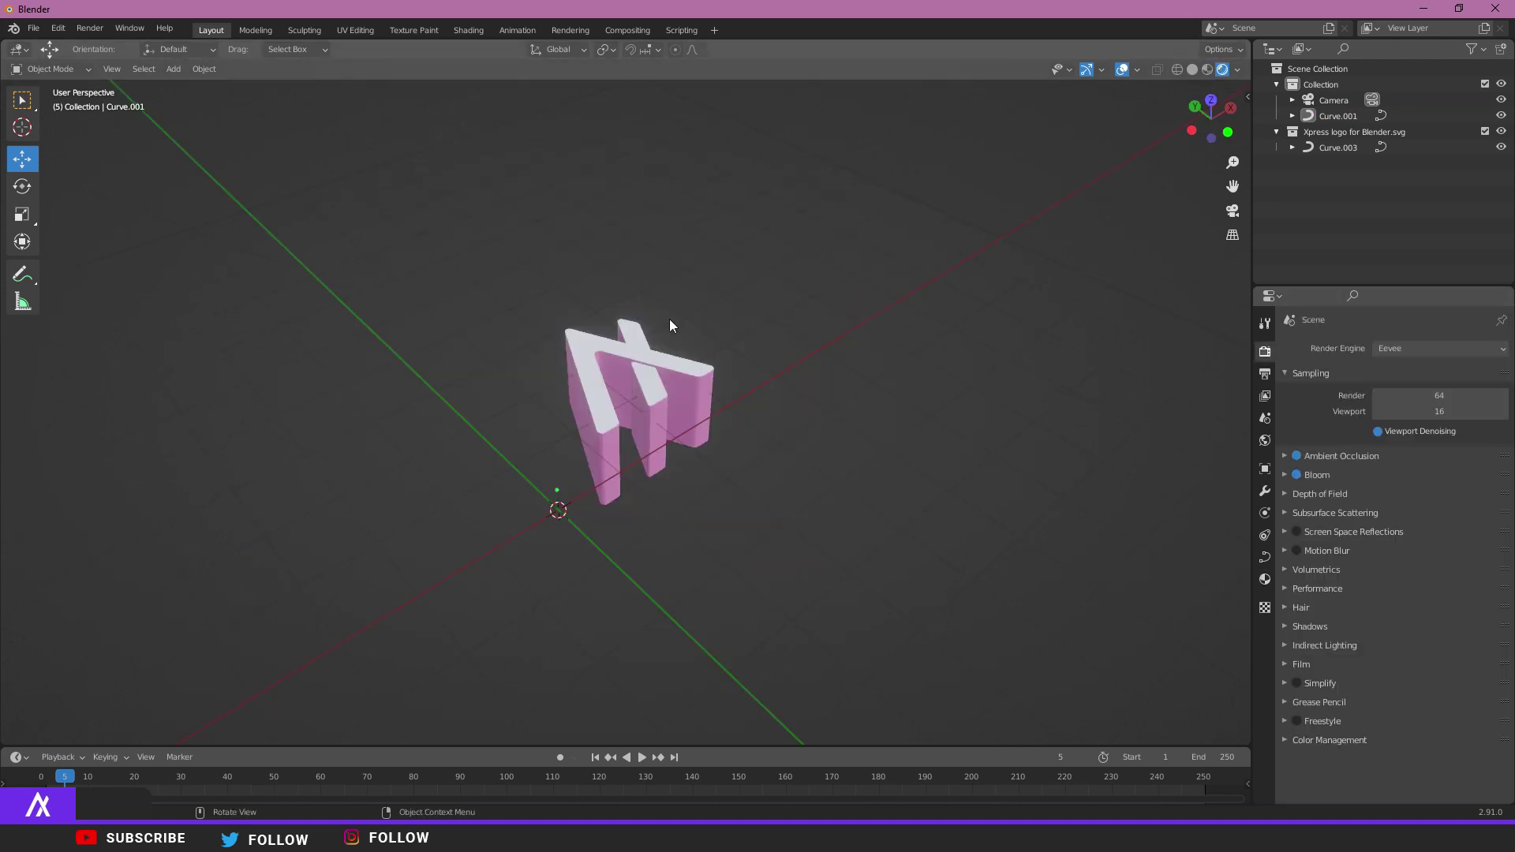
click(590, 404)
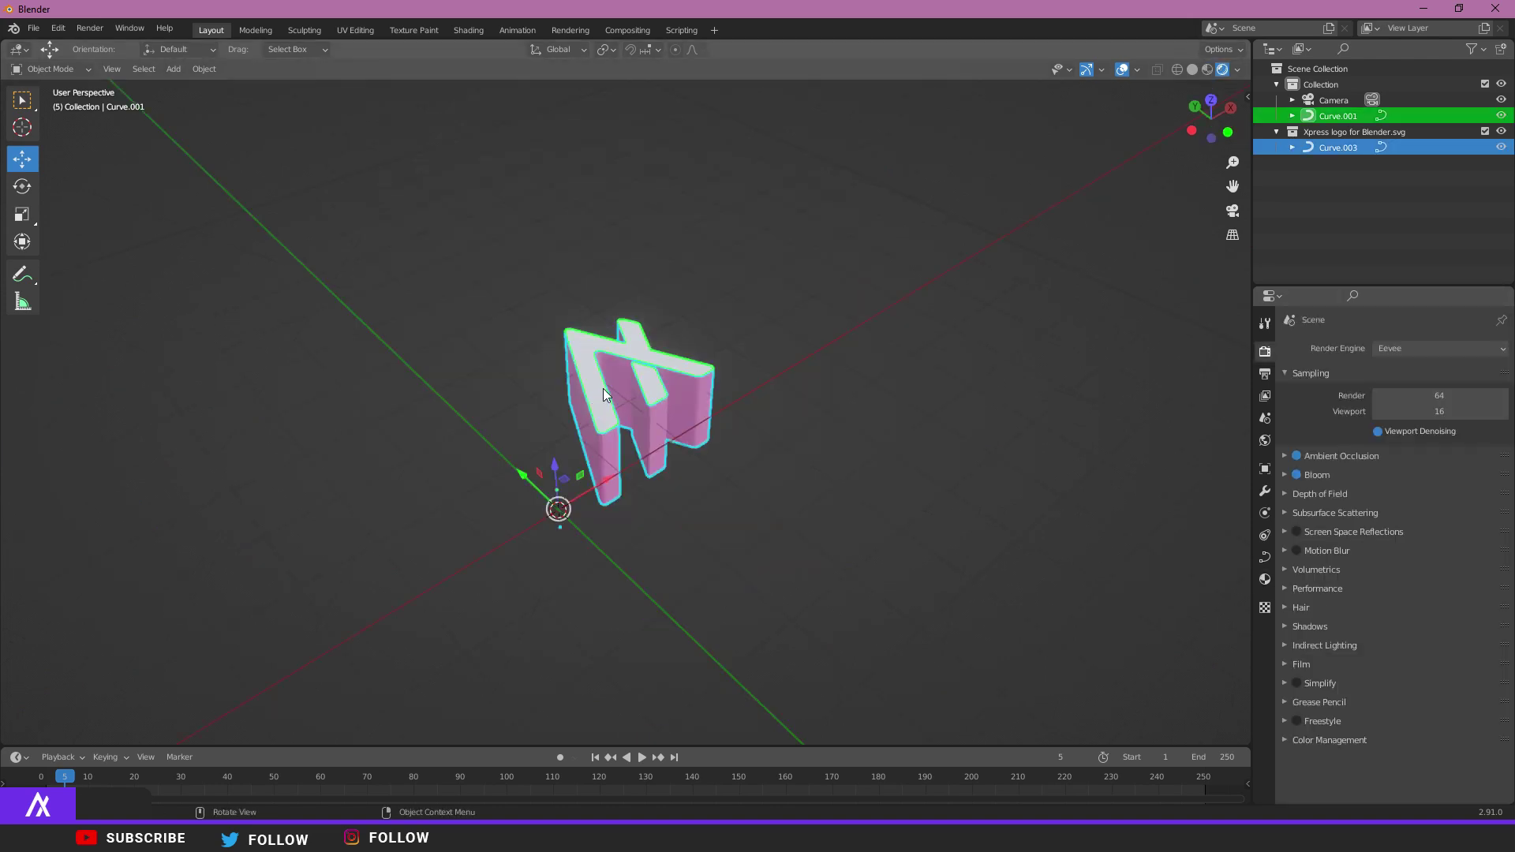
click(22, 187)
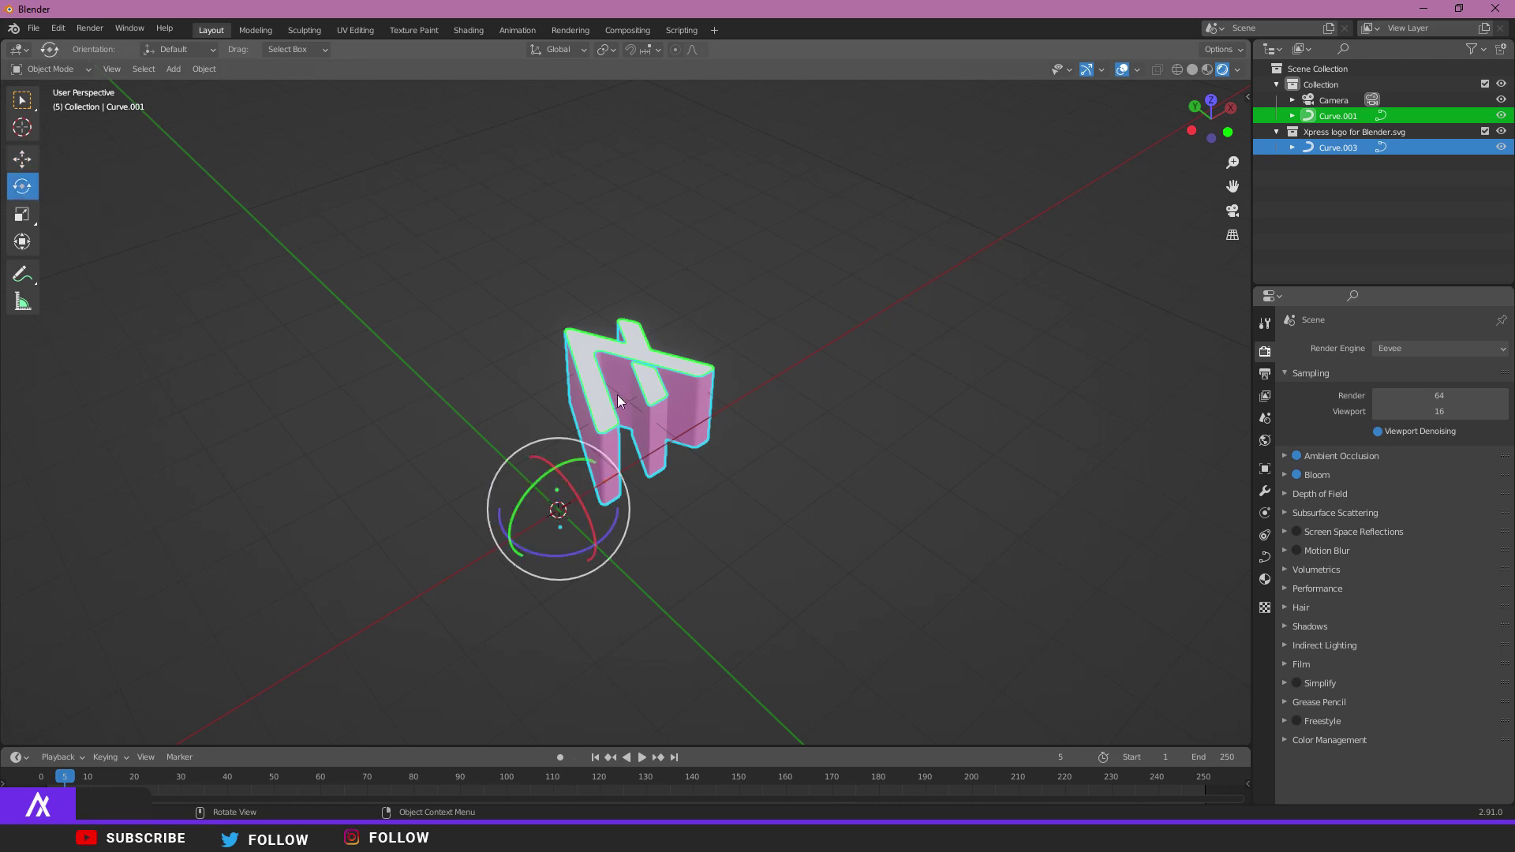
scroll(613, 380, up, 3)
drag(496, 575, 521, 595)
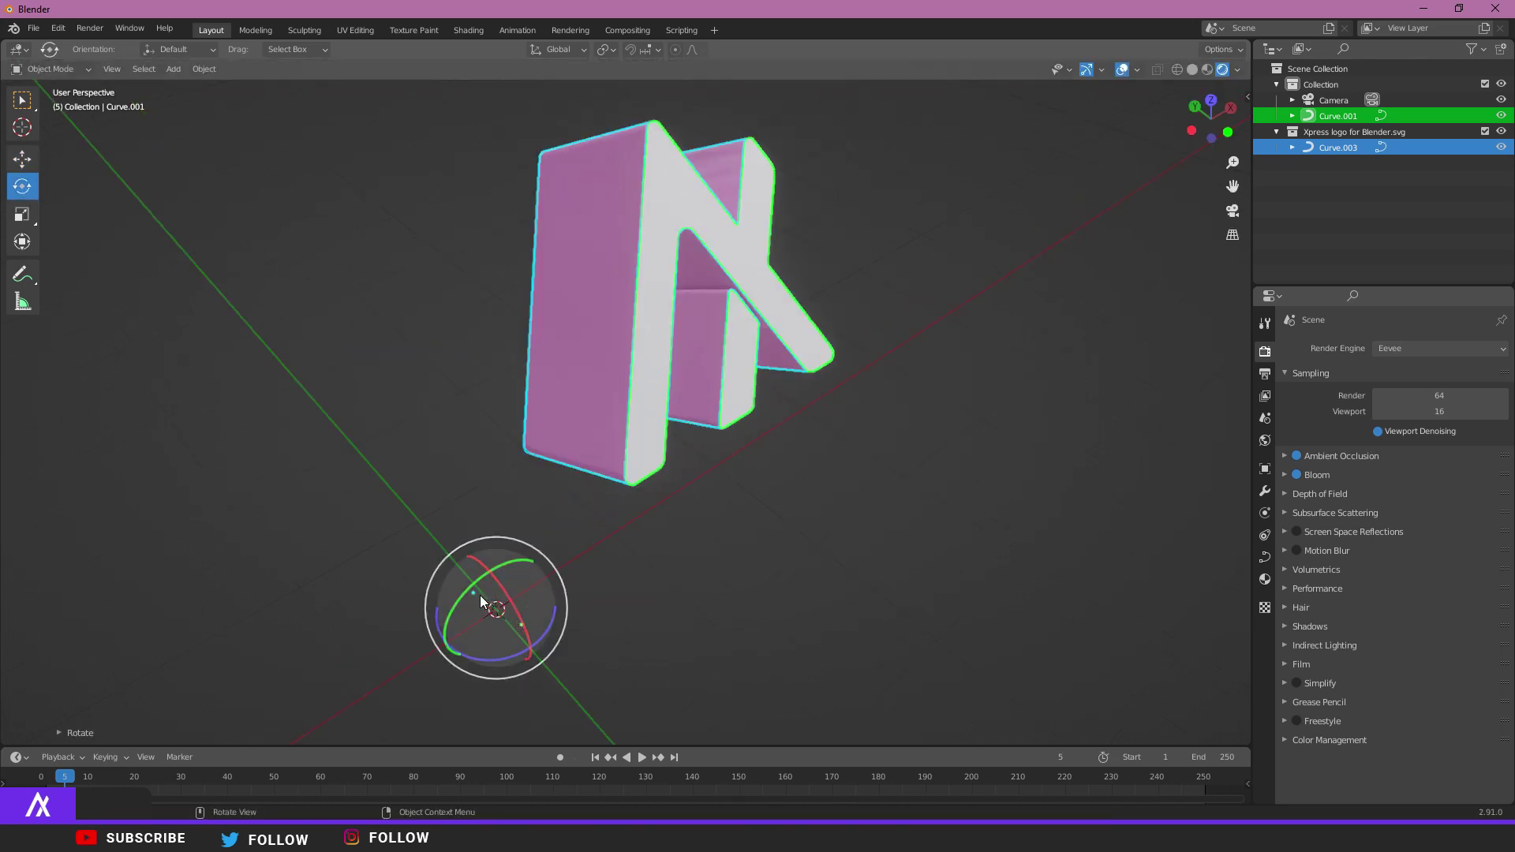
drag(489, 657, 504, 628)
middle_drag(504, 628, 429, 210)
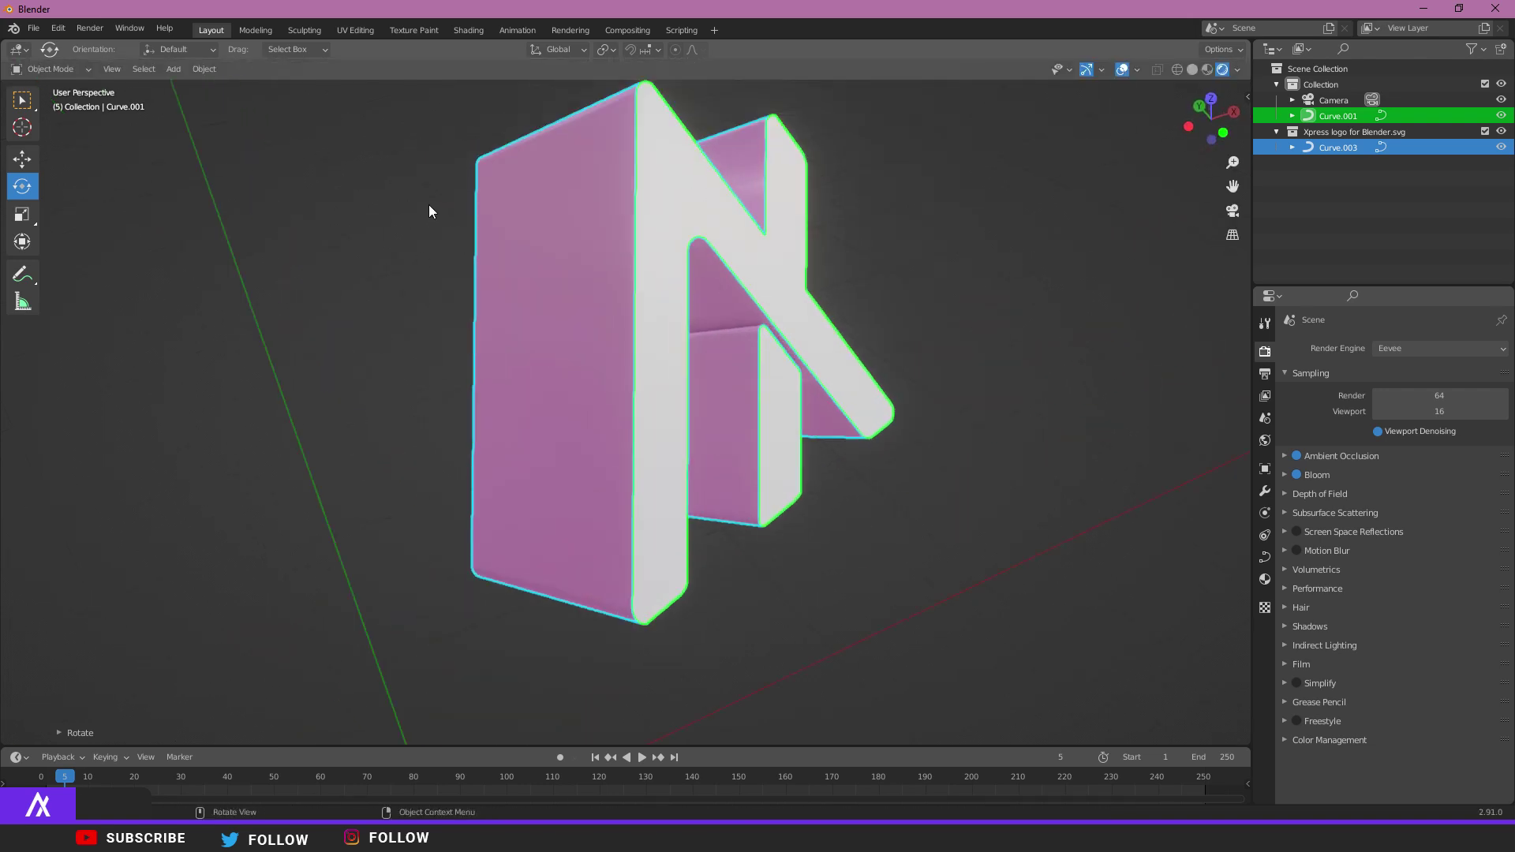
scroll(429, 211, up, 2)
click(429, 205)
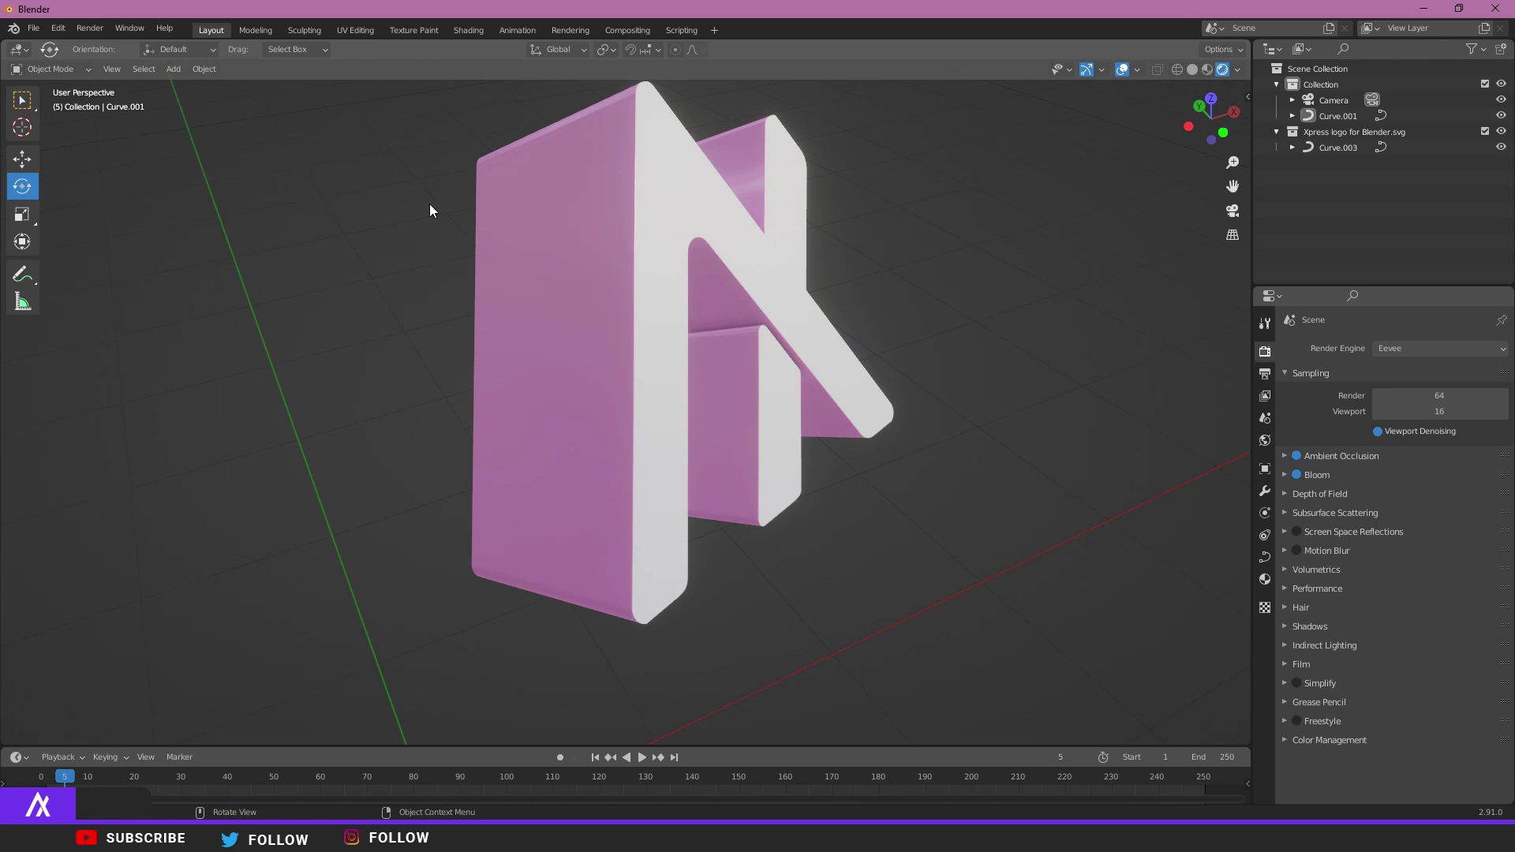
scroll(452, 221, down, 3)
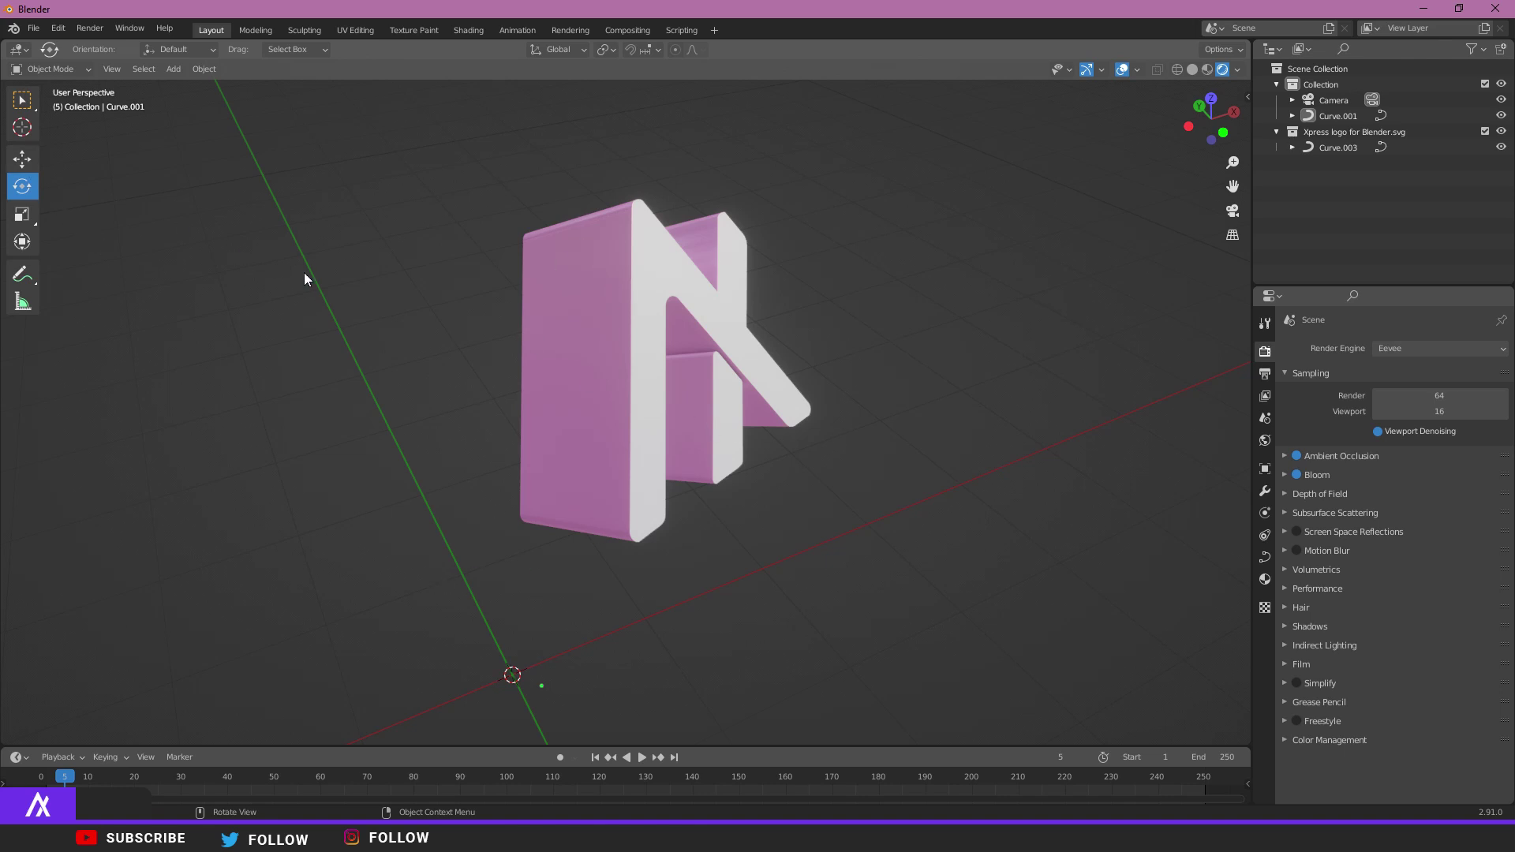
- Add an area light to the scene and set its shape to Ellipse
key(shift+a)
mouse_move(306, 275)
mouse_move(260, 470)
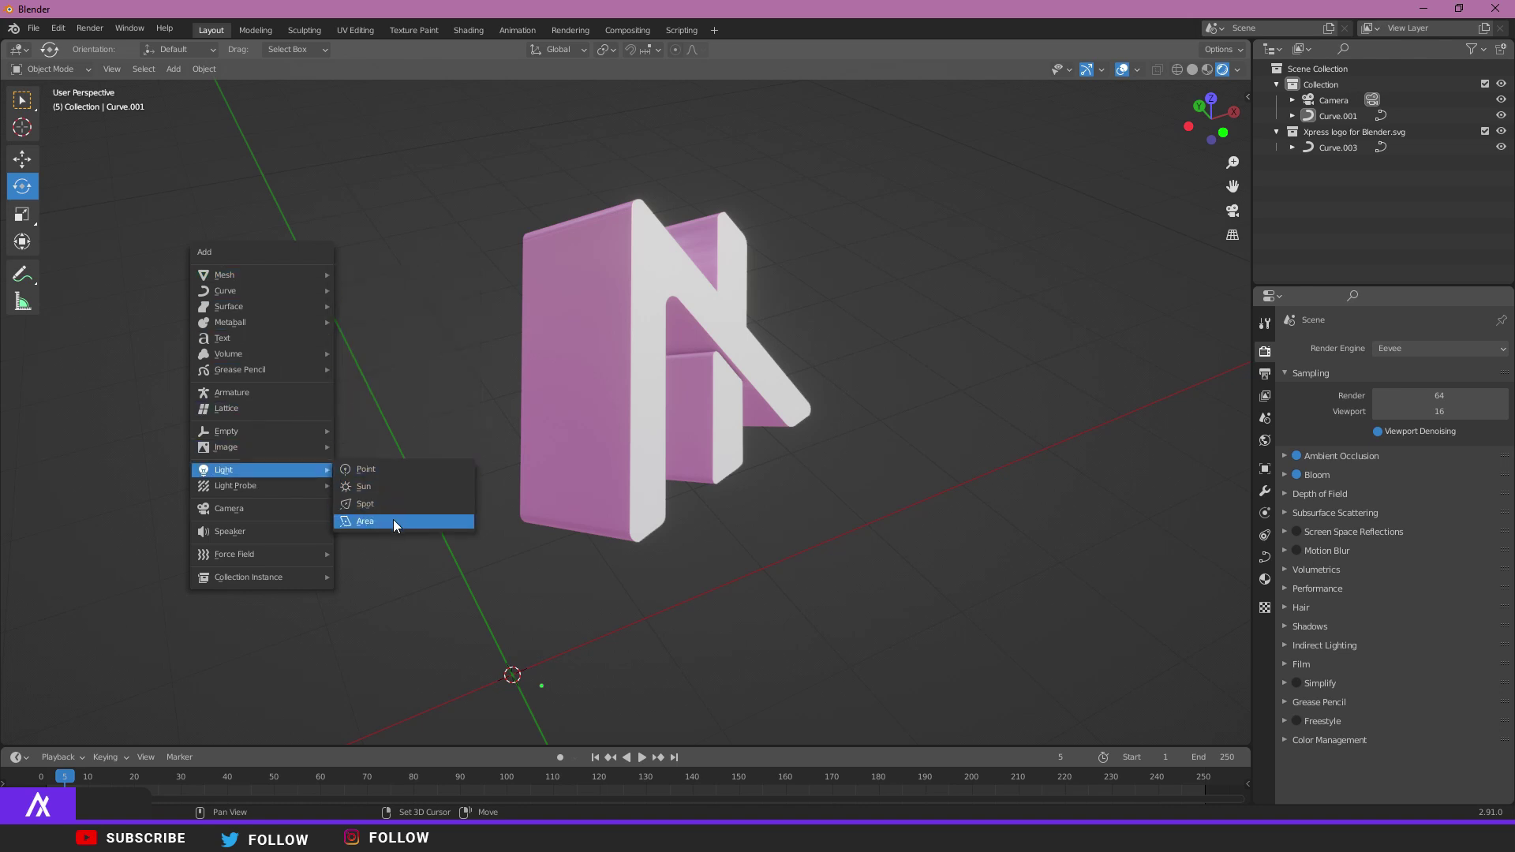
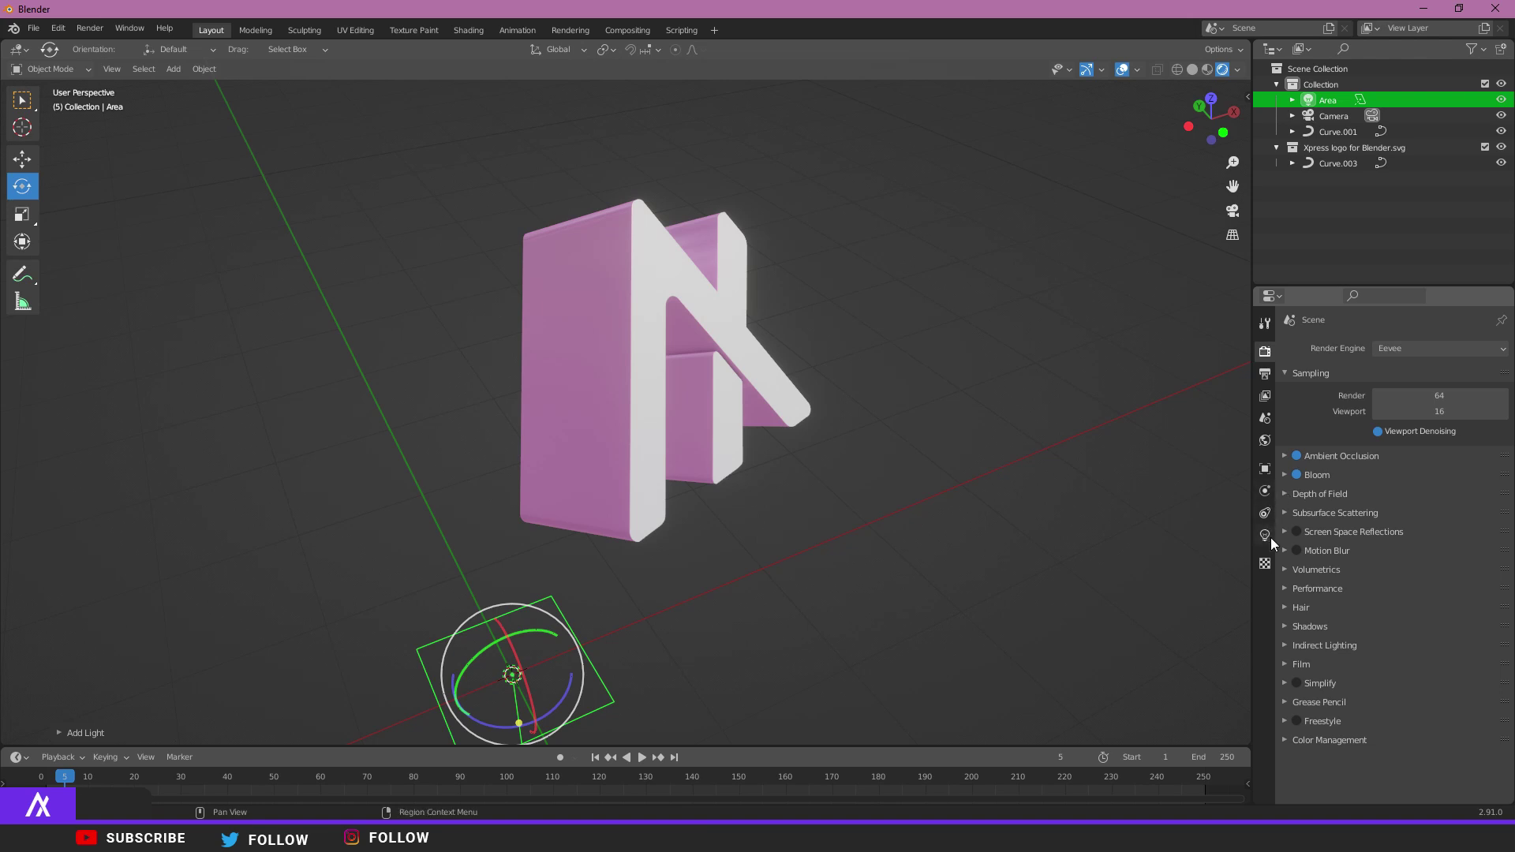
click(1265, 535)
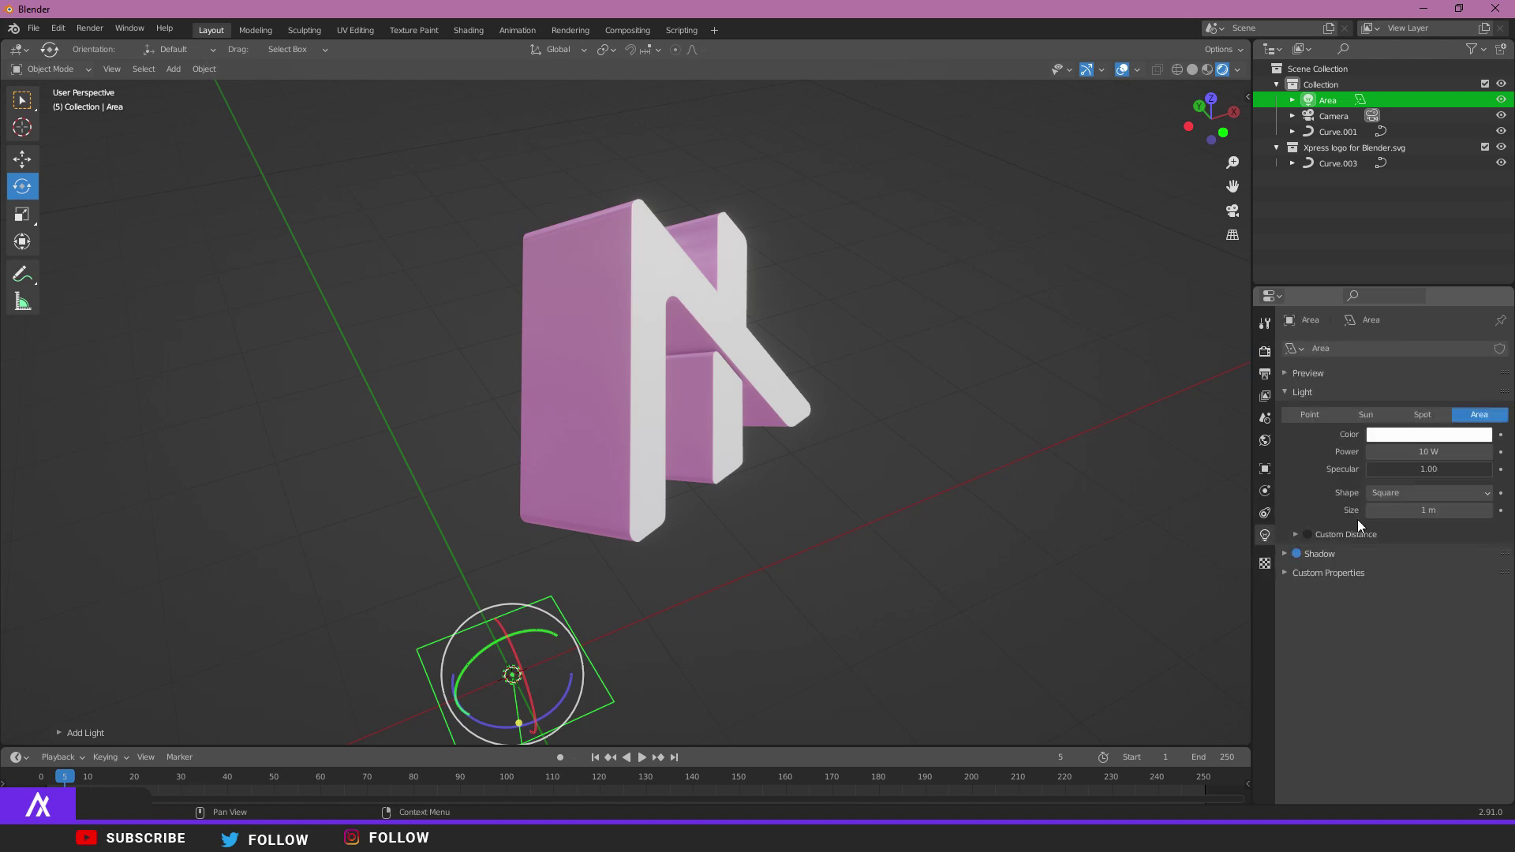
click(1427, 492)
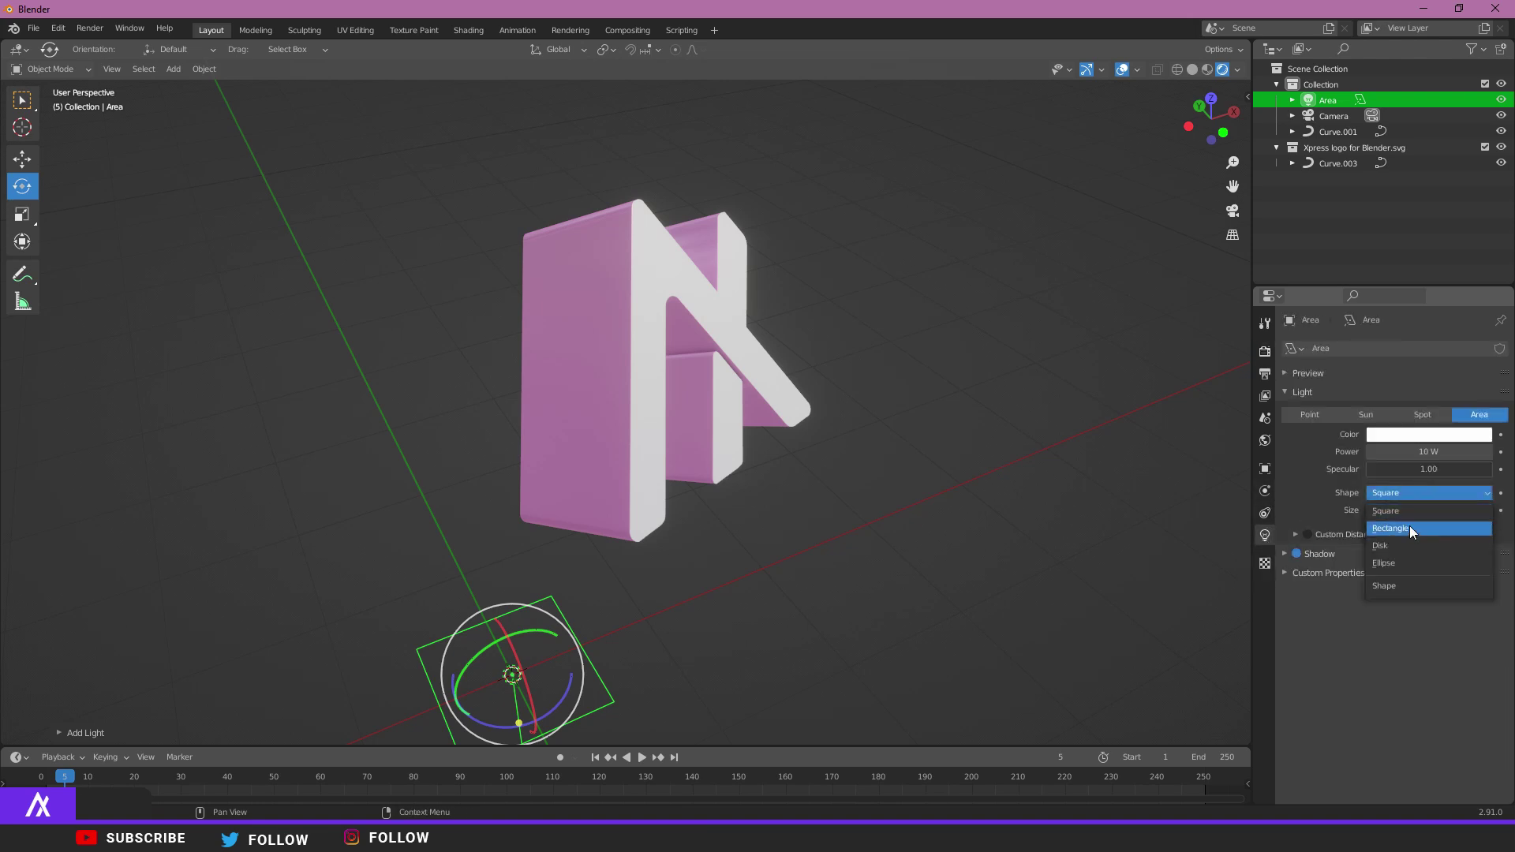
click(1404, 563)
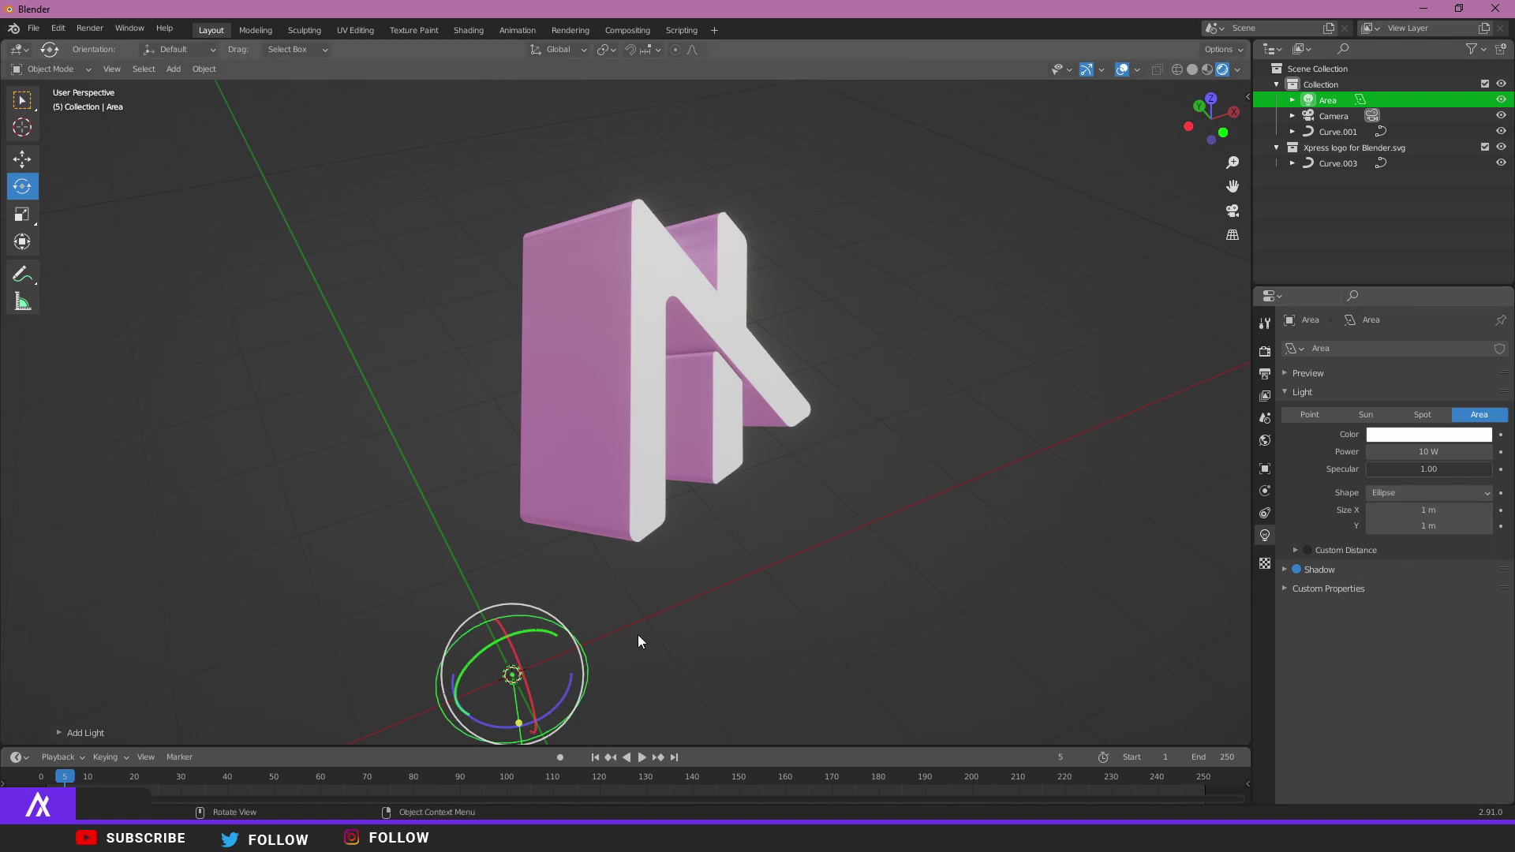
- Move the area light directly beneath the logo and scale it up to extend beyond the logo's base
key(shift+space)
key(g)
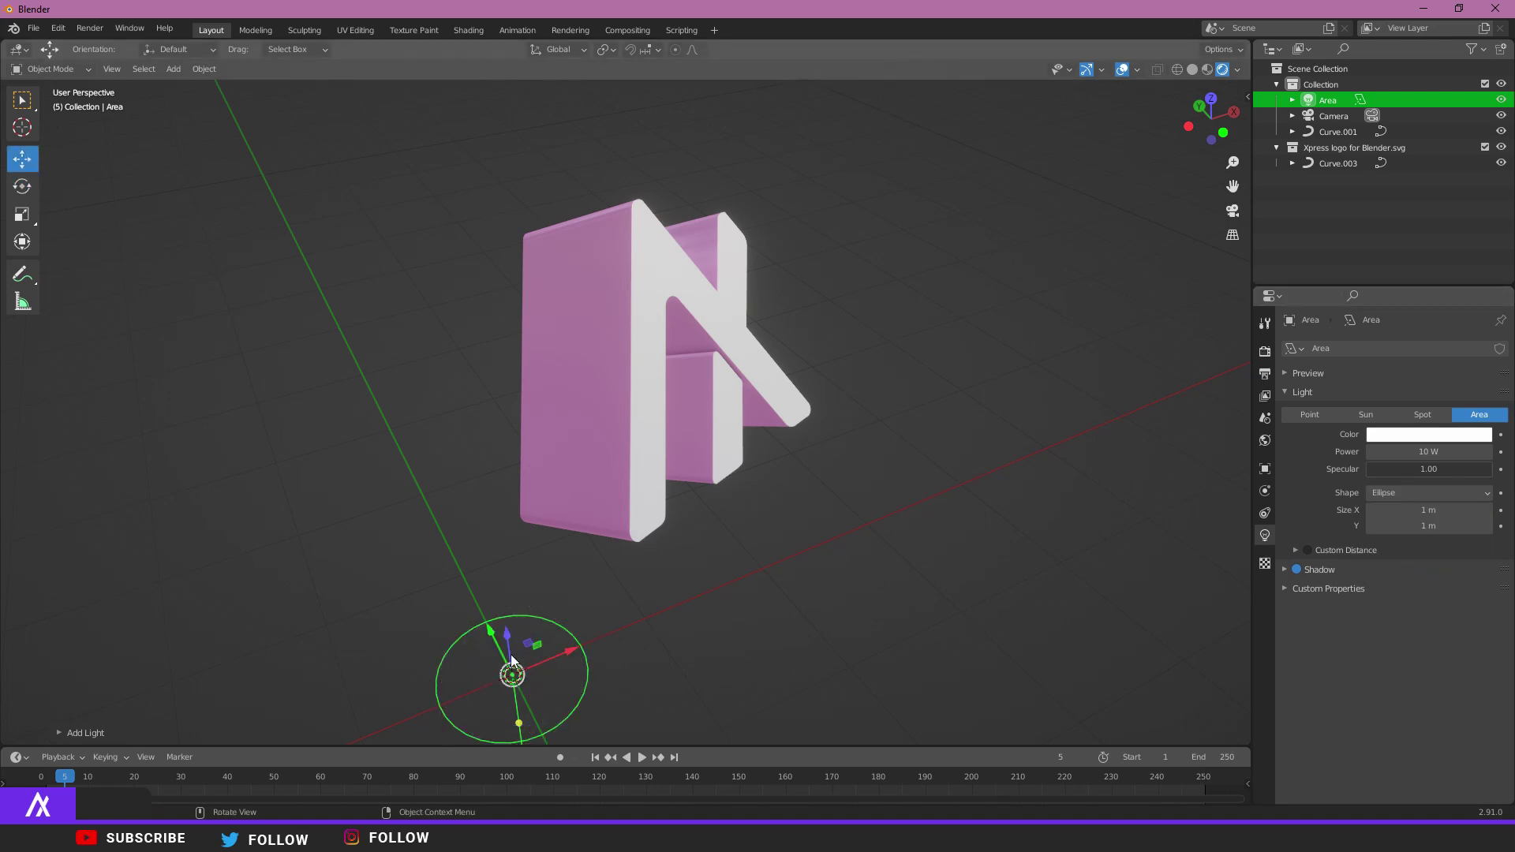
drag(511, 659, 502, 660)
middle_drag(502, 660, 616, 537)
drag(612, 535, 631, 567)
key(s)
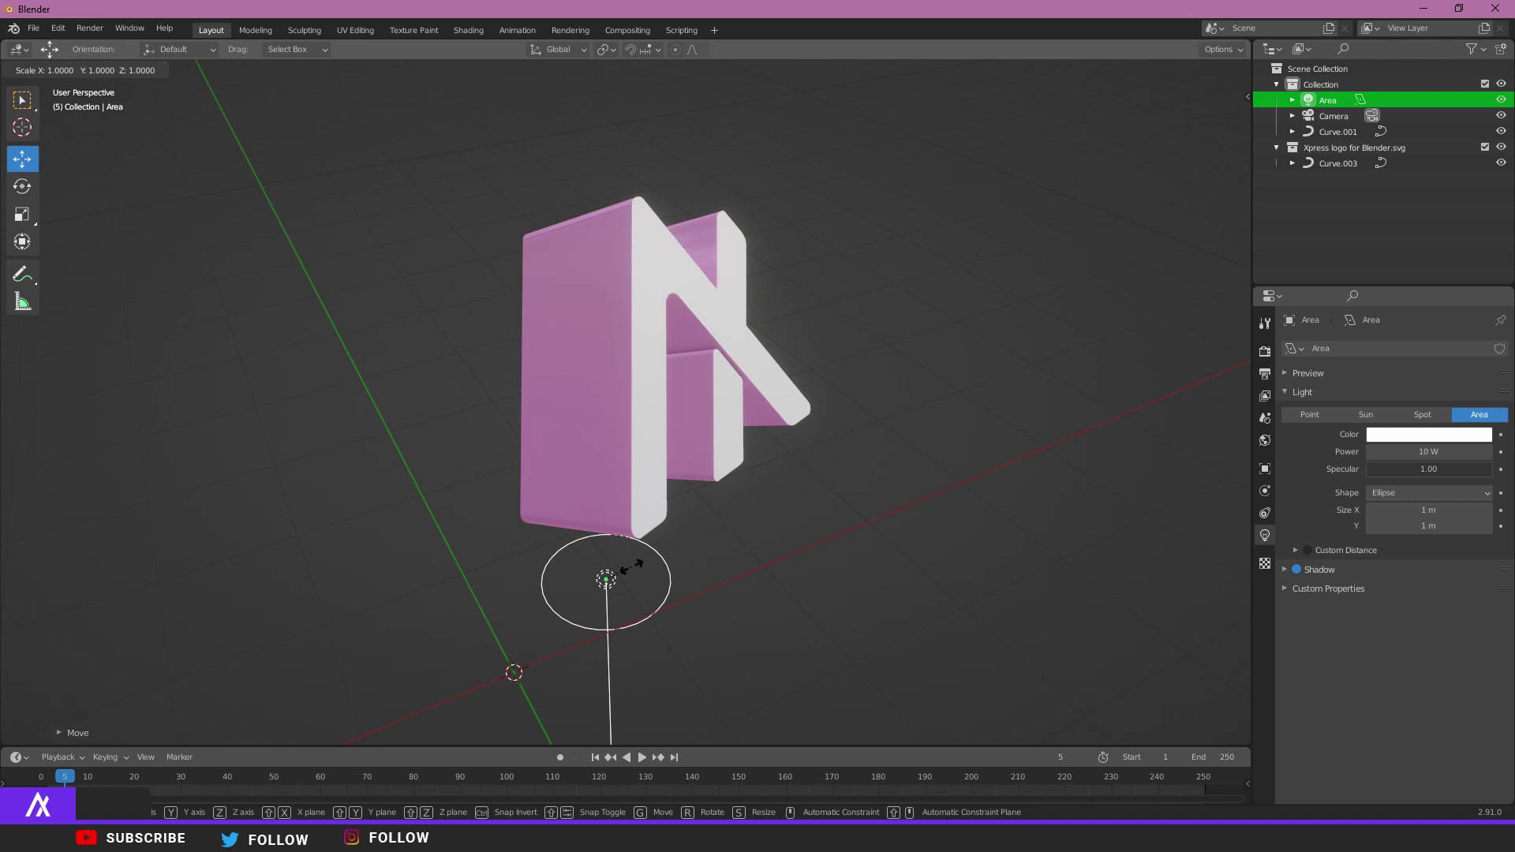
click(694, 560)
- Set the area light's colour to light blue and its power to 387 W
drag(1428, 451, 1487, 451)
click(1413, 436)
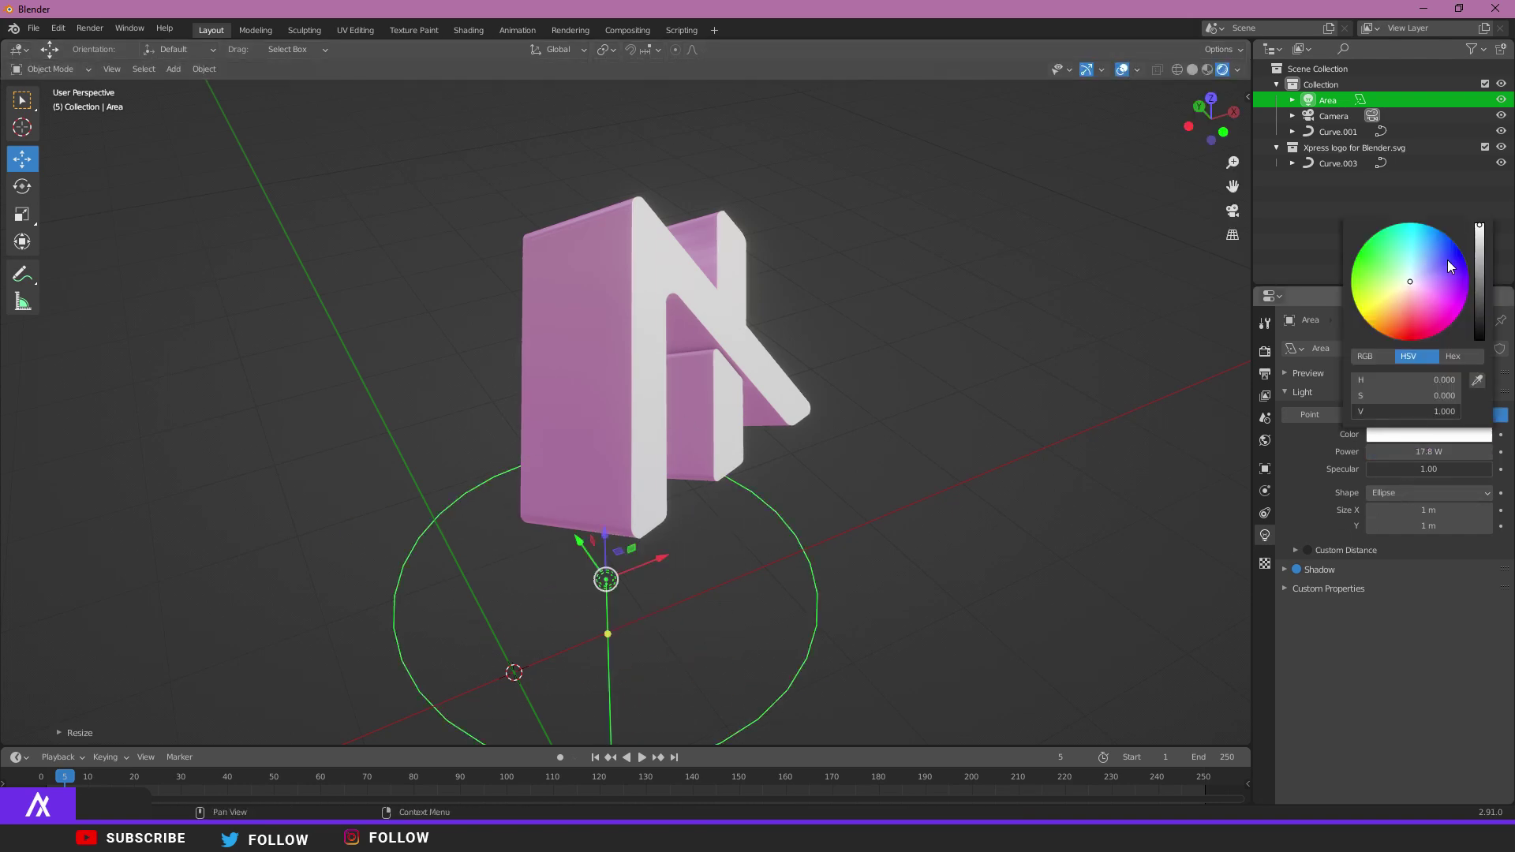
drag(1449, 266, 1427, 246)
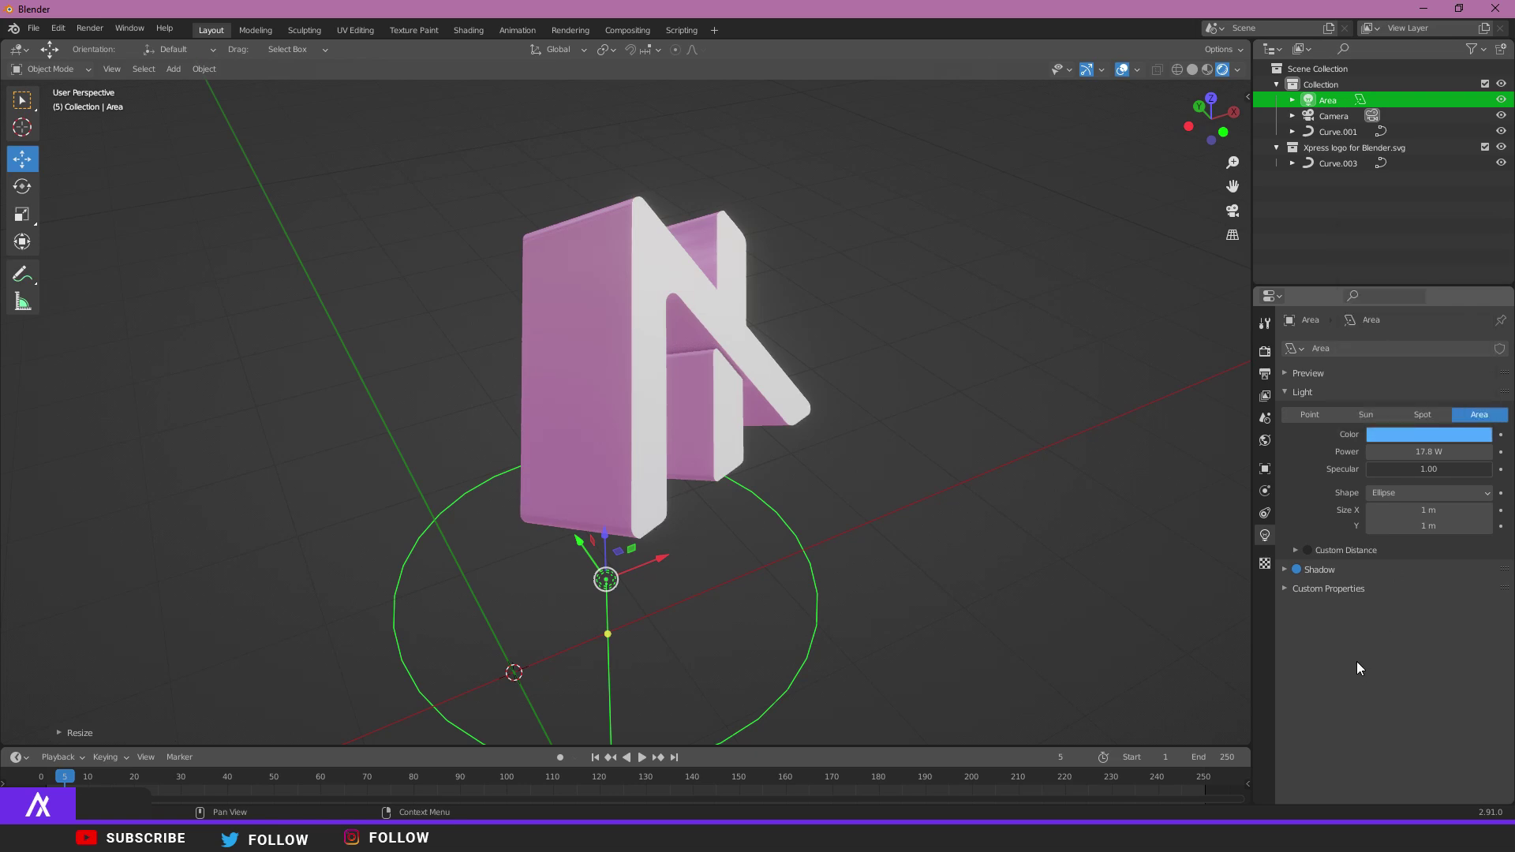
key(ctrl+z)
middle_drag(603, 552, 510, 474)
scroll(490, 461, up, 3)
scroll(474, 459, up, 3)
- Duplicate the blue area light by copying and pasting it, and raise the copy along the Z axis to the logo's top
key(ctrl+c)
key(ctrl+v)
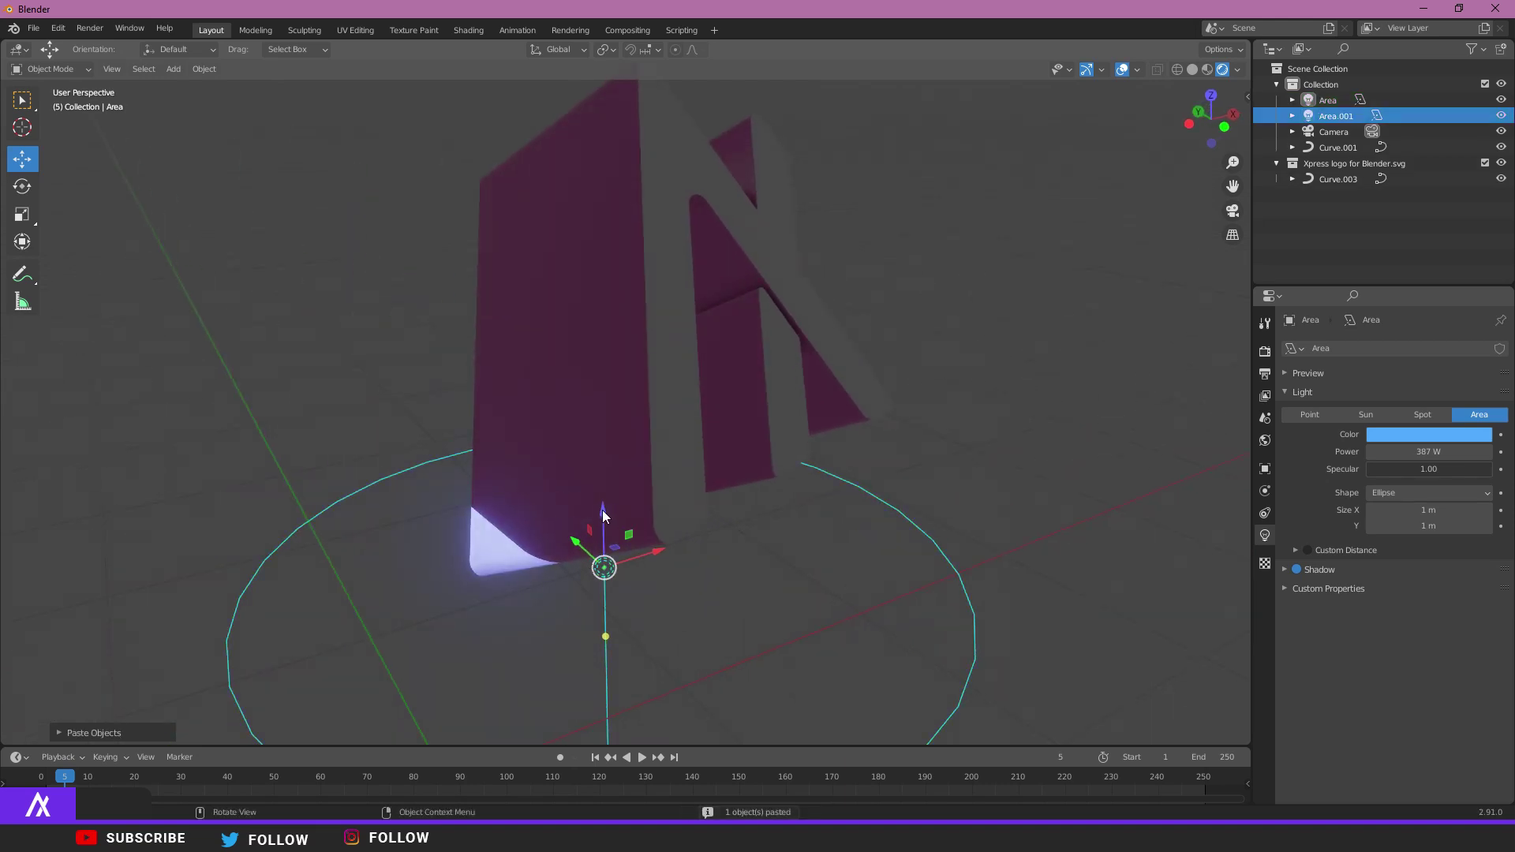
drag(603, 515, 546, 688)
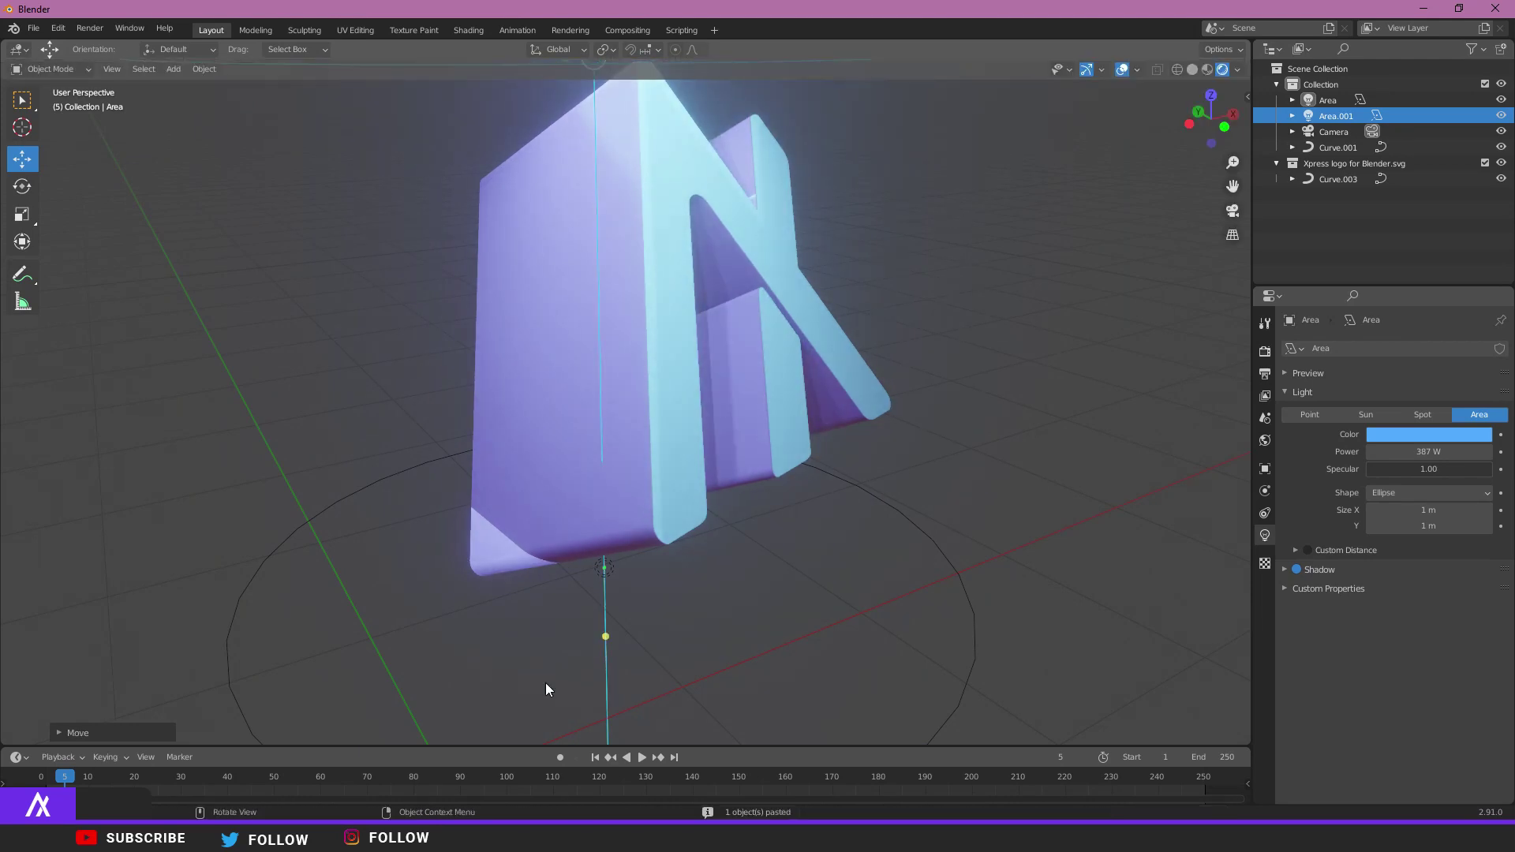
scroll(710, 679, down, 4)
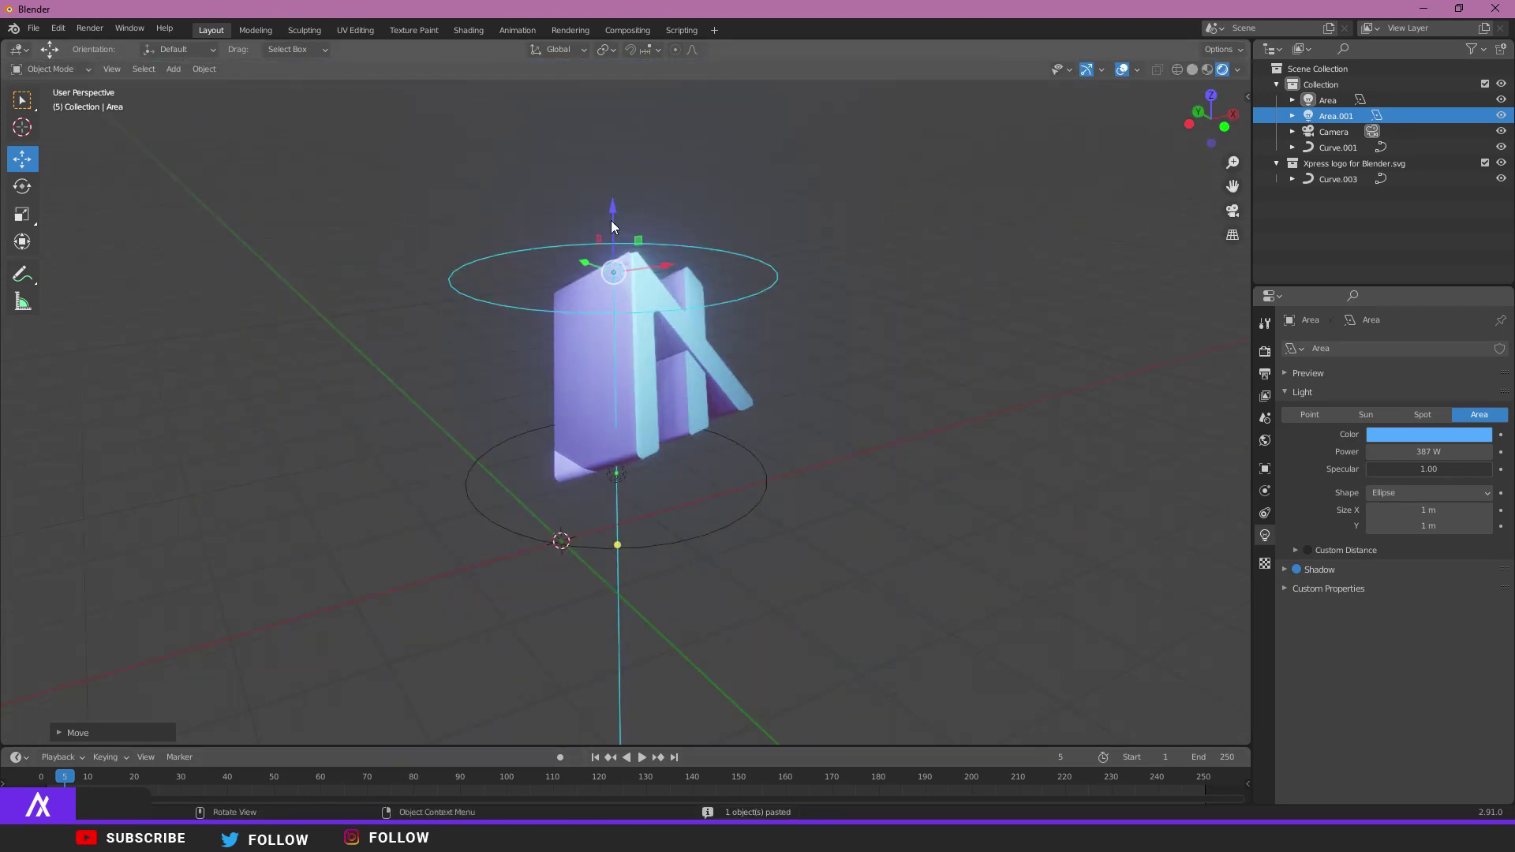
- Move the duplicated area light above and off to one side of the logo
middle_drag(610, 202, 590, 336)
scroll(600, 307, up, 3)
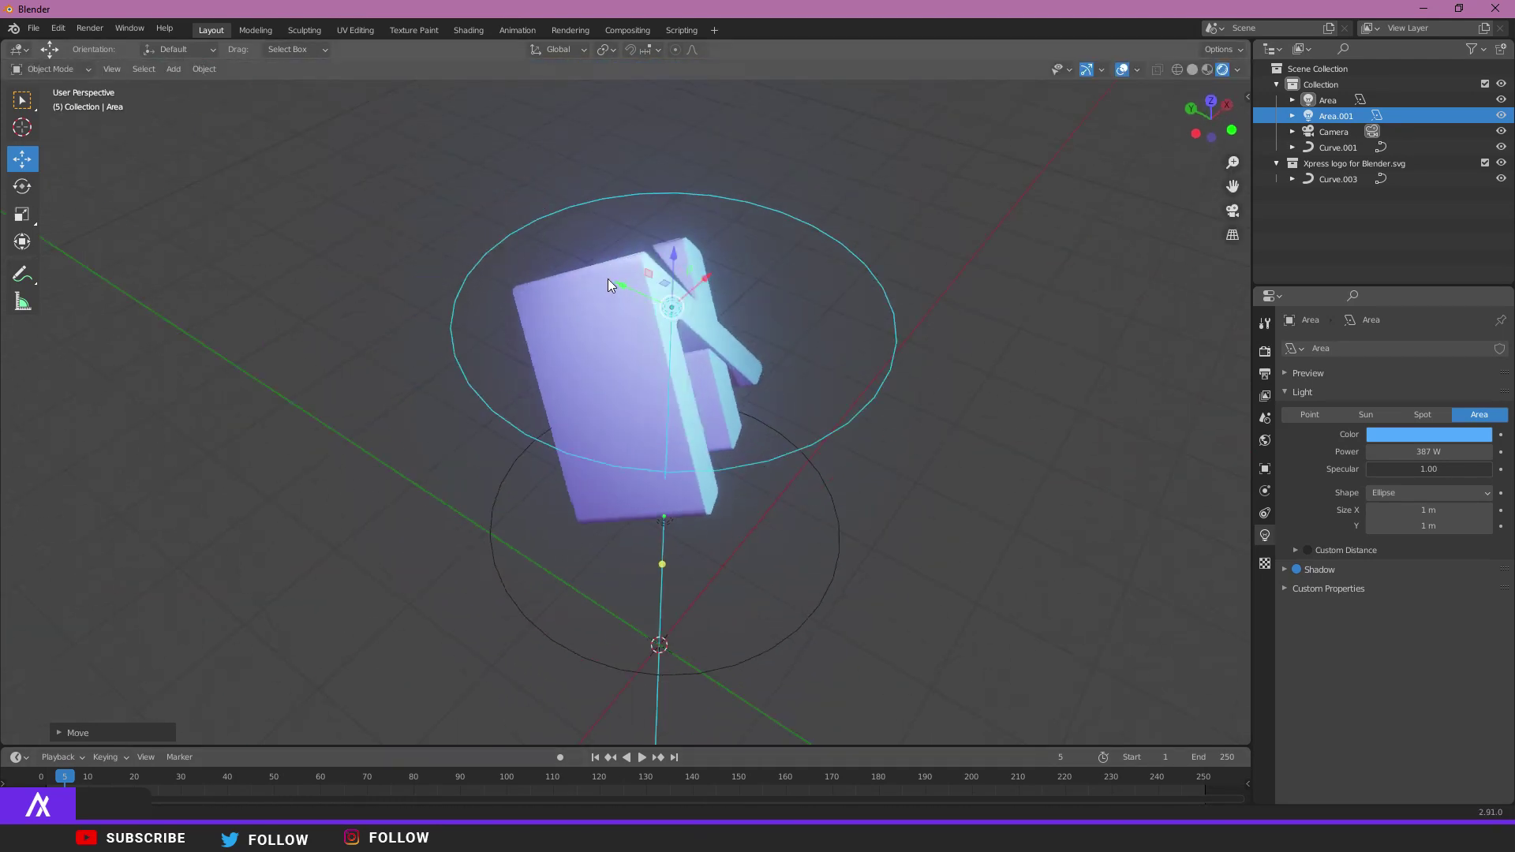
middle_drag(607, 278, 655, 314)
drag(655, 314, 426, 260)
middle_drag(719, 352, 880, 351)
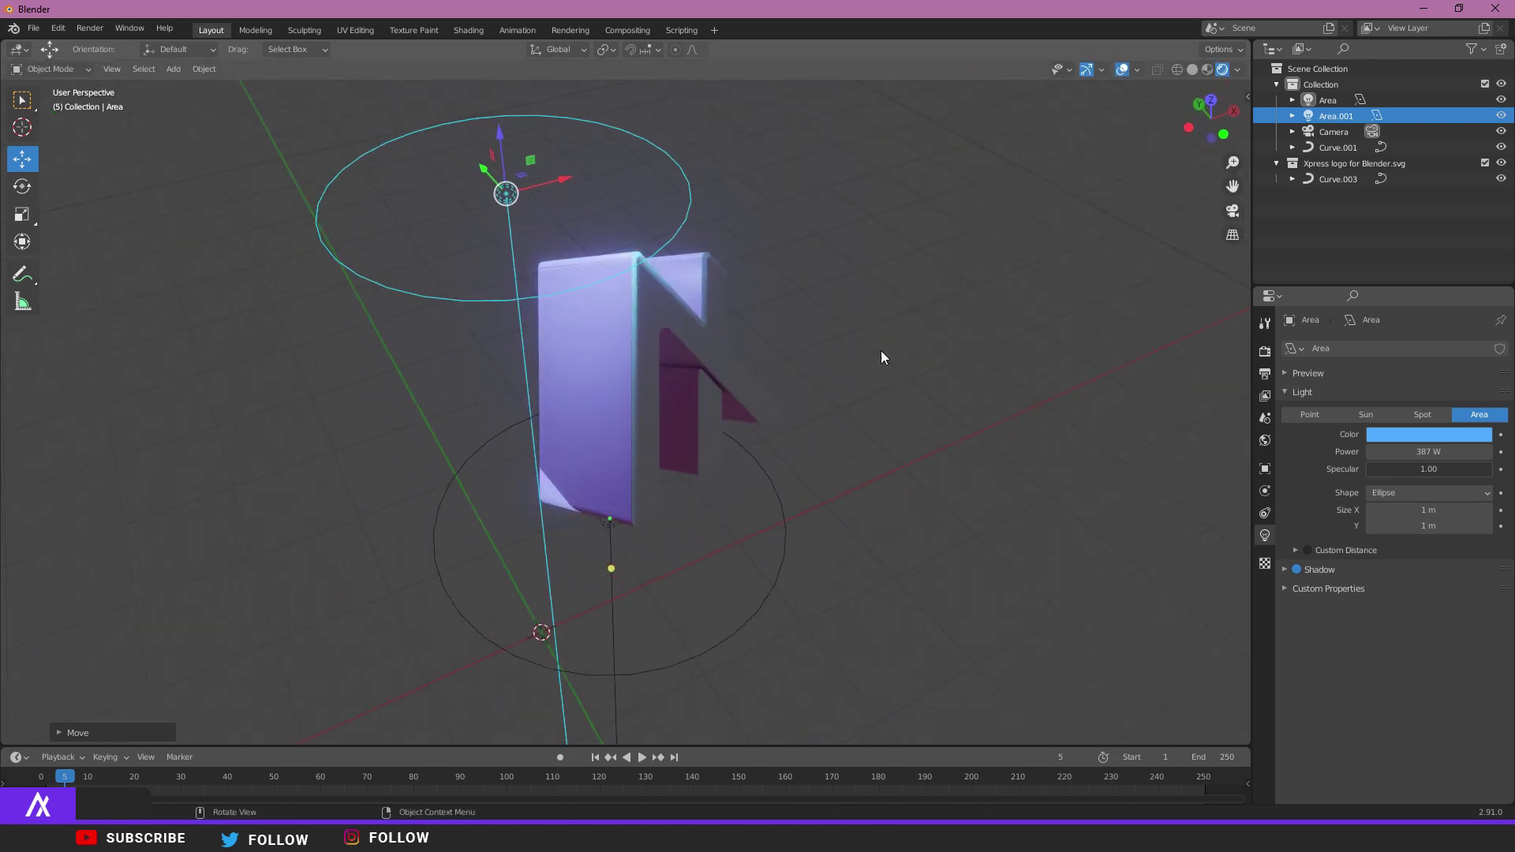
click(1418, 434)
click(1445, 436)
click(1469, 315)
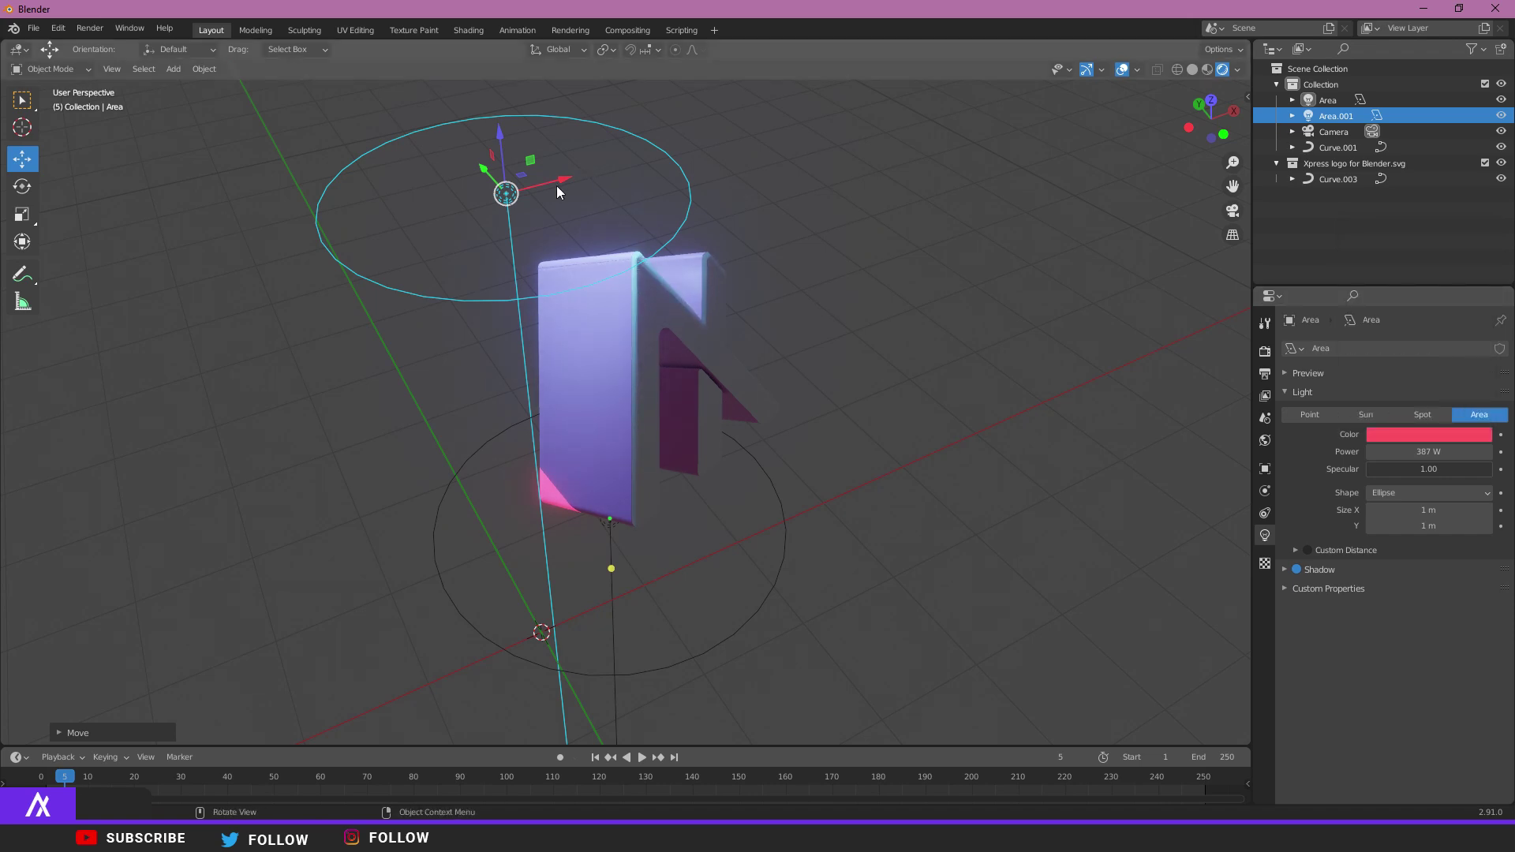
- Set the upper area light's colour to salmon so it tints the logo from above
click(521, 244)
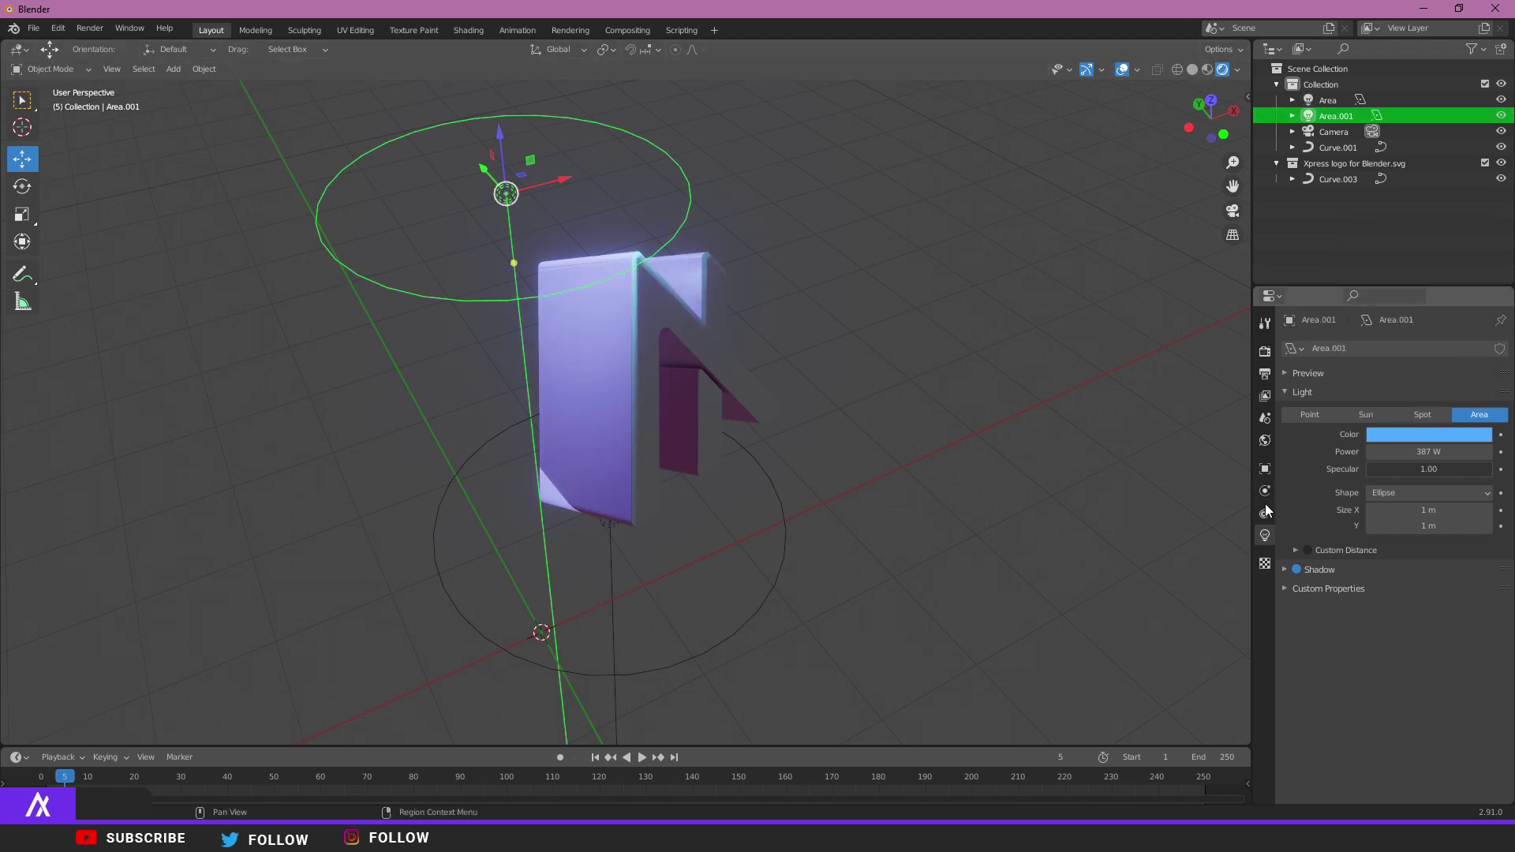
click(1427, 434)
drag(1362, 394, 1325, 399)
scroll(600, 536, up, 2)
- Rotate the lower area light to shine up at the logo and move it further down along the Z axis
click(607, 521)
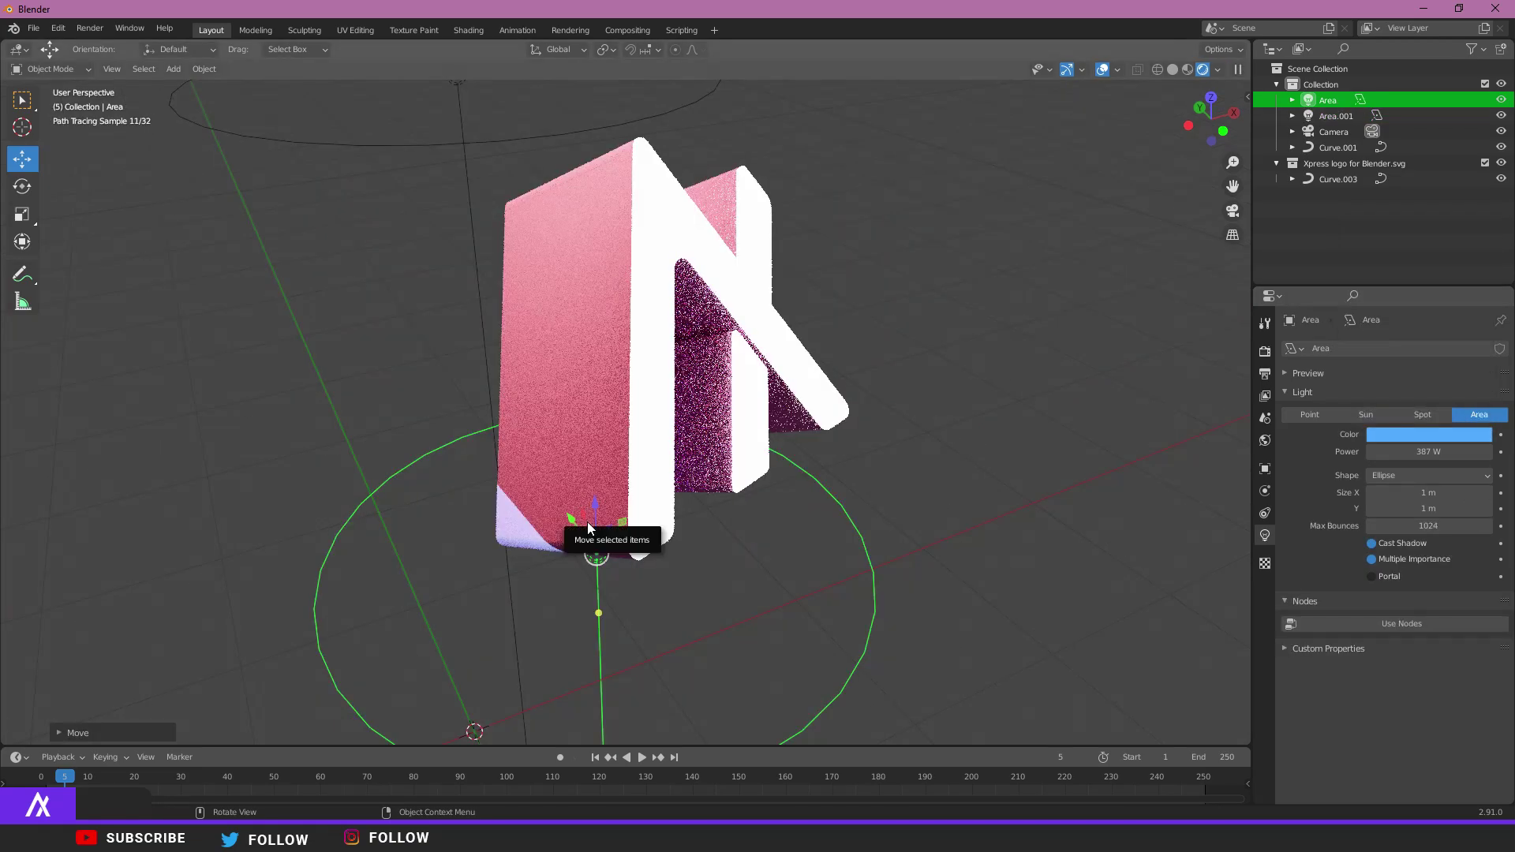
click(22, 186)
drag(548, 542, 920, 582)
middle_drag(622, 509, 91, 232)
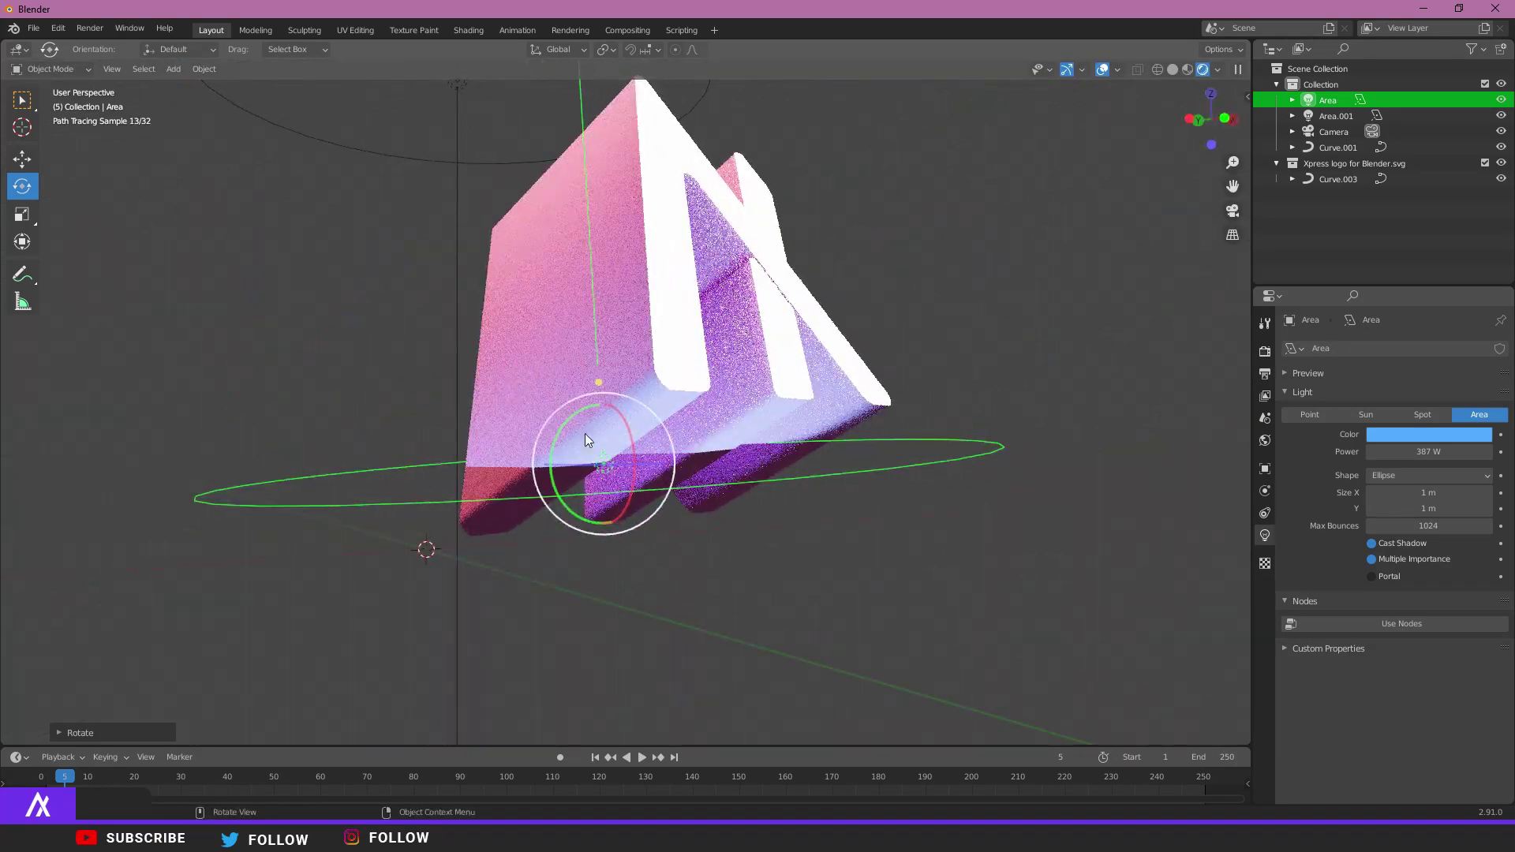
drag(583, 409, 606, 634)
key(shift+space)
key(g)
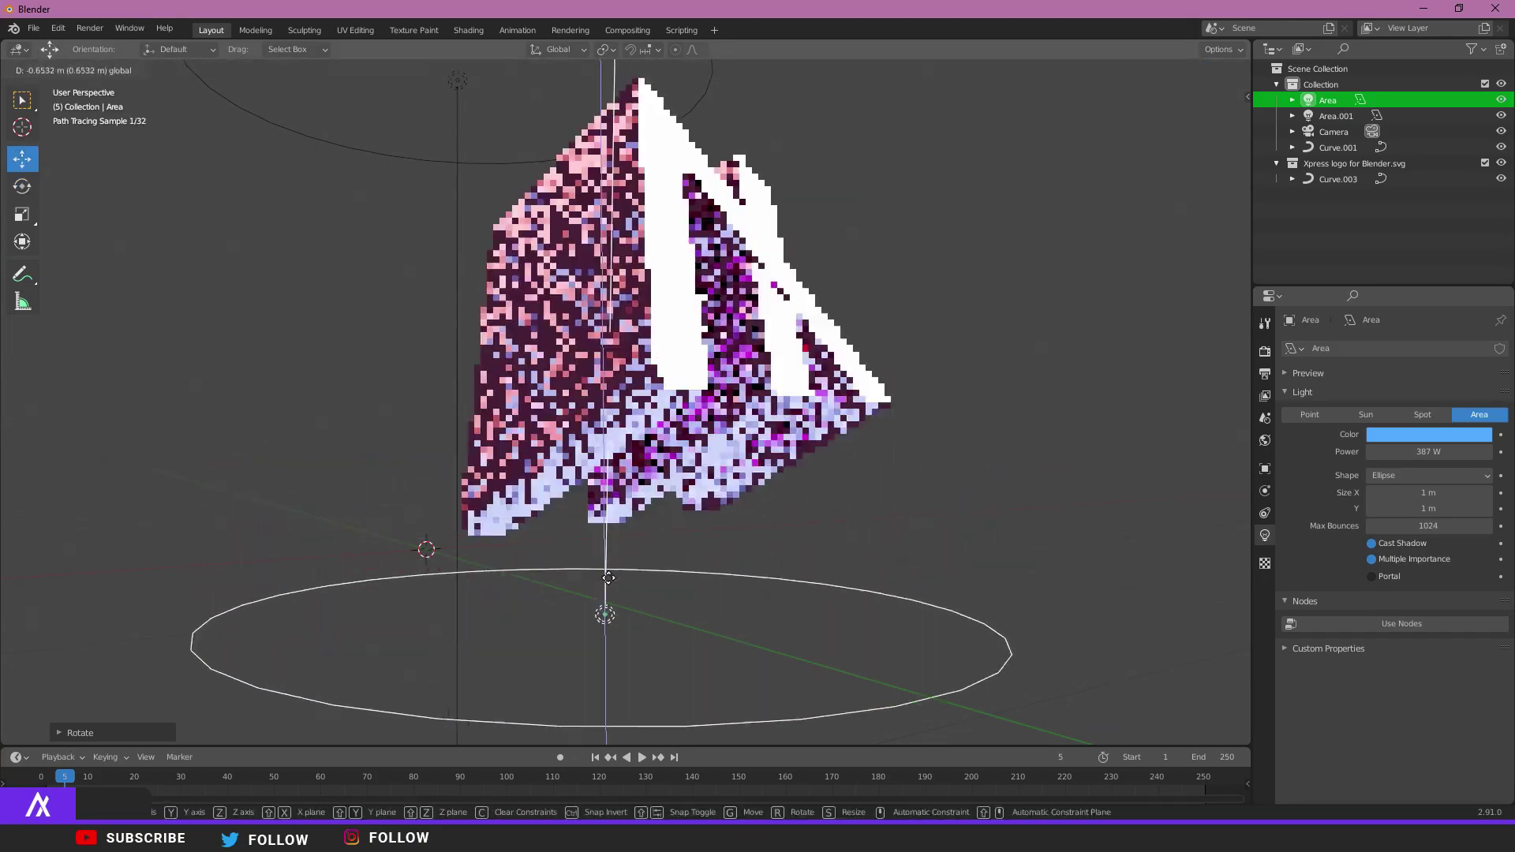
click(804, 497)
middle_drag(812, 494, 960, 505)
- Remove the SVGMat.001 material slot from the logo's front face and set Material.001's emission strength to 1.9
click(1264, 353)
click(1379, 352)
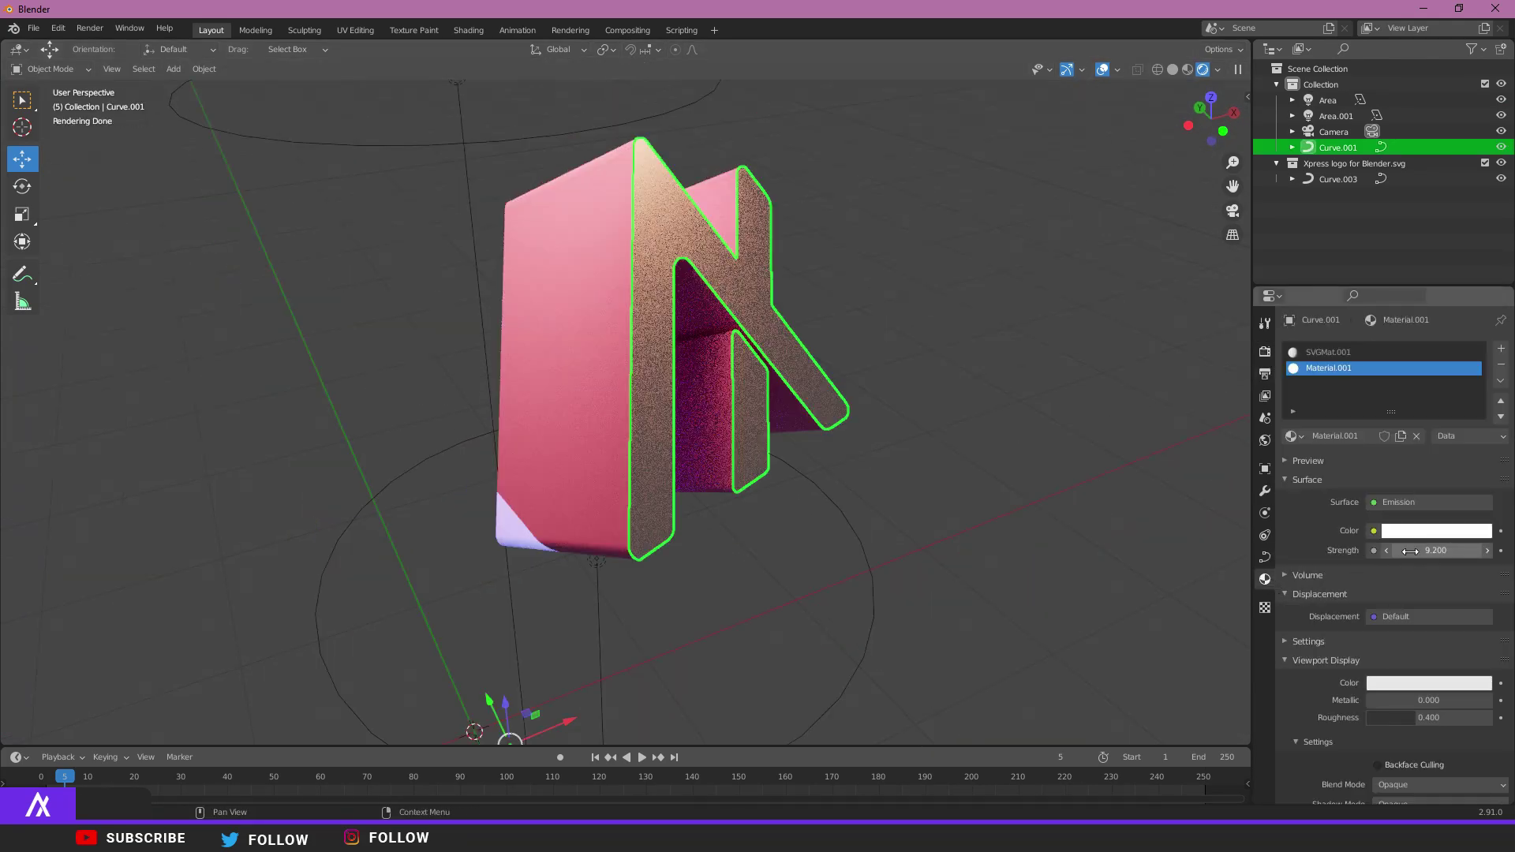
mouse_move(1410, 550)
mouse_down()
mouse_move(1452, 551)
mouse_move(1409, 551)
mouse_move(1424, 551)
mouse_up()
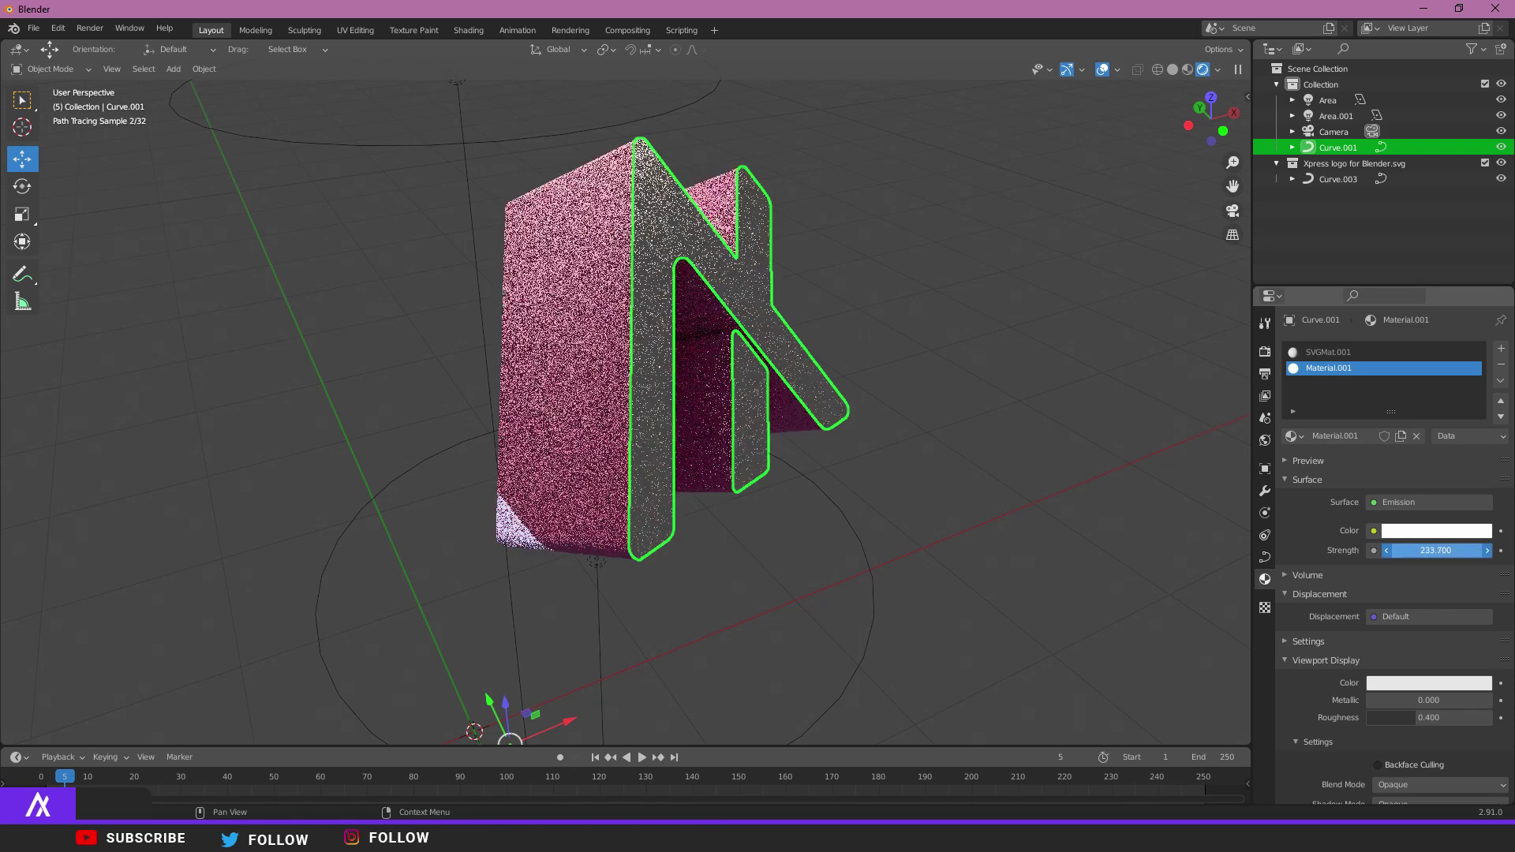
click(1447, 353)
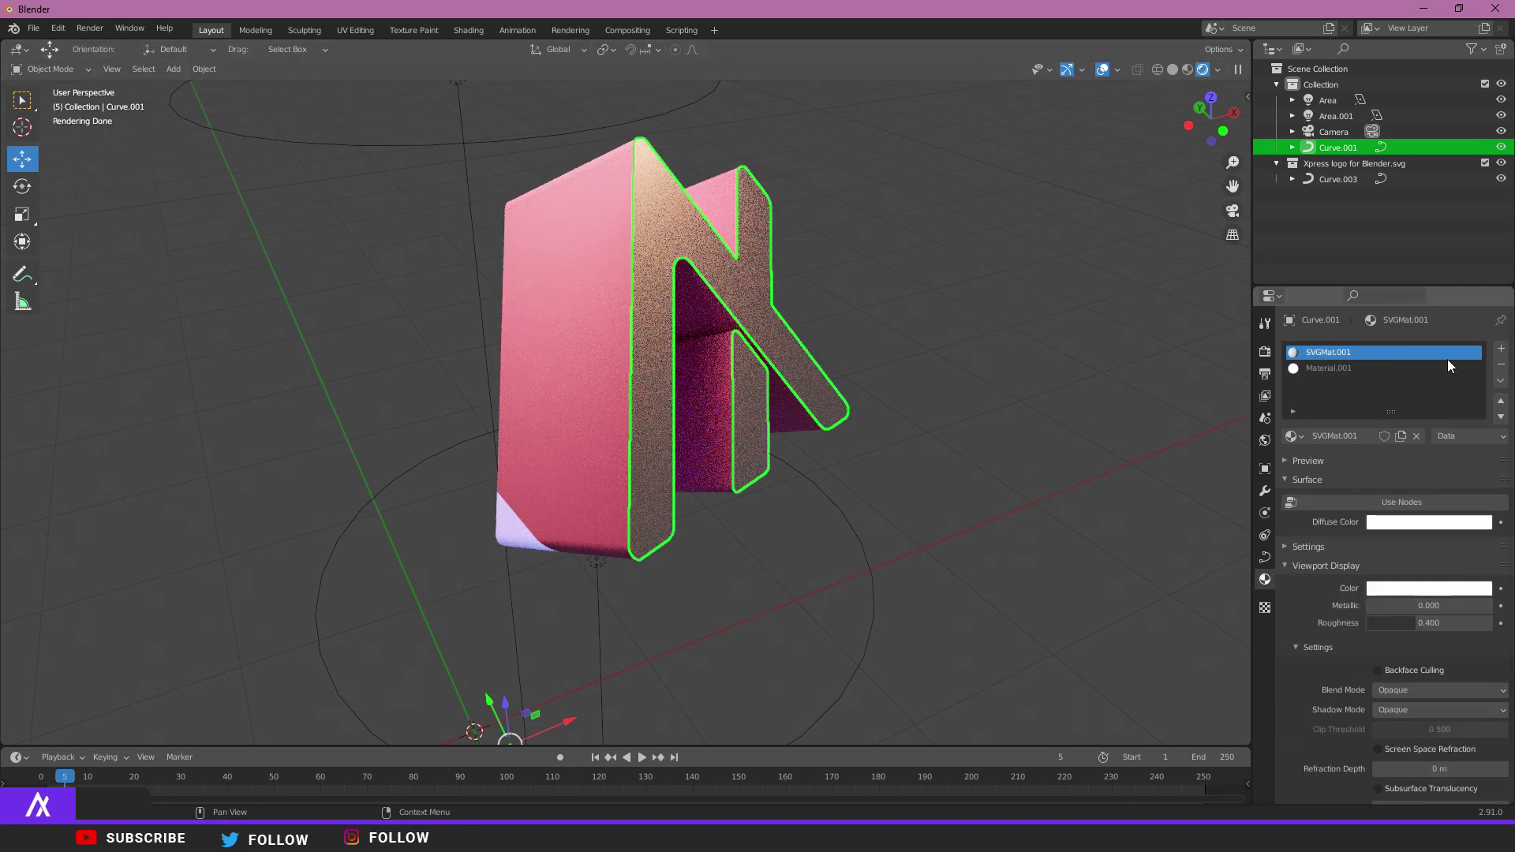
click(1501, 364)
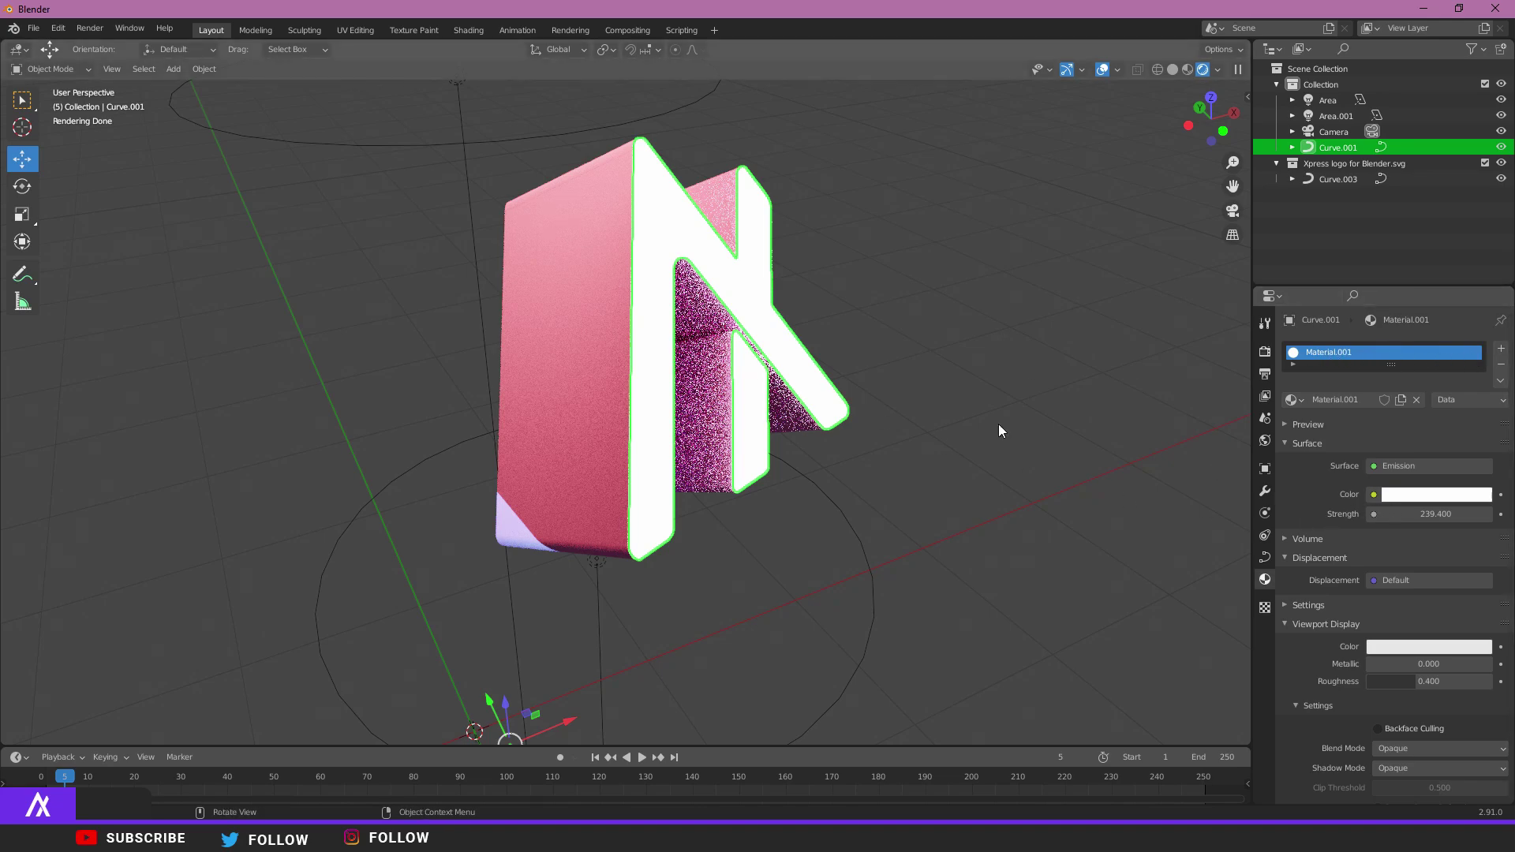
drag(1435, 514, 1408, 514)
click(909, 400)
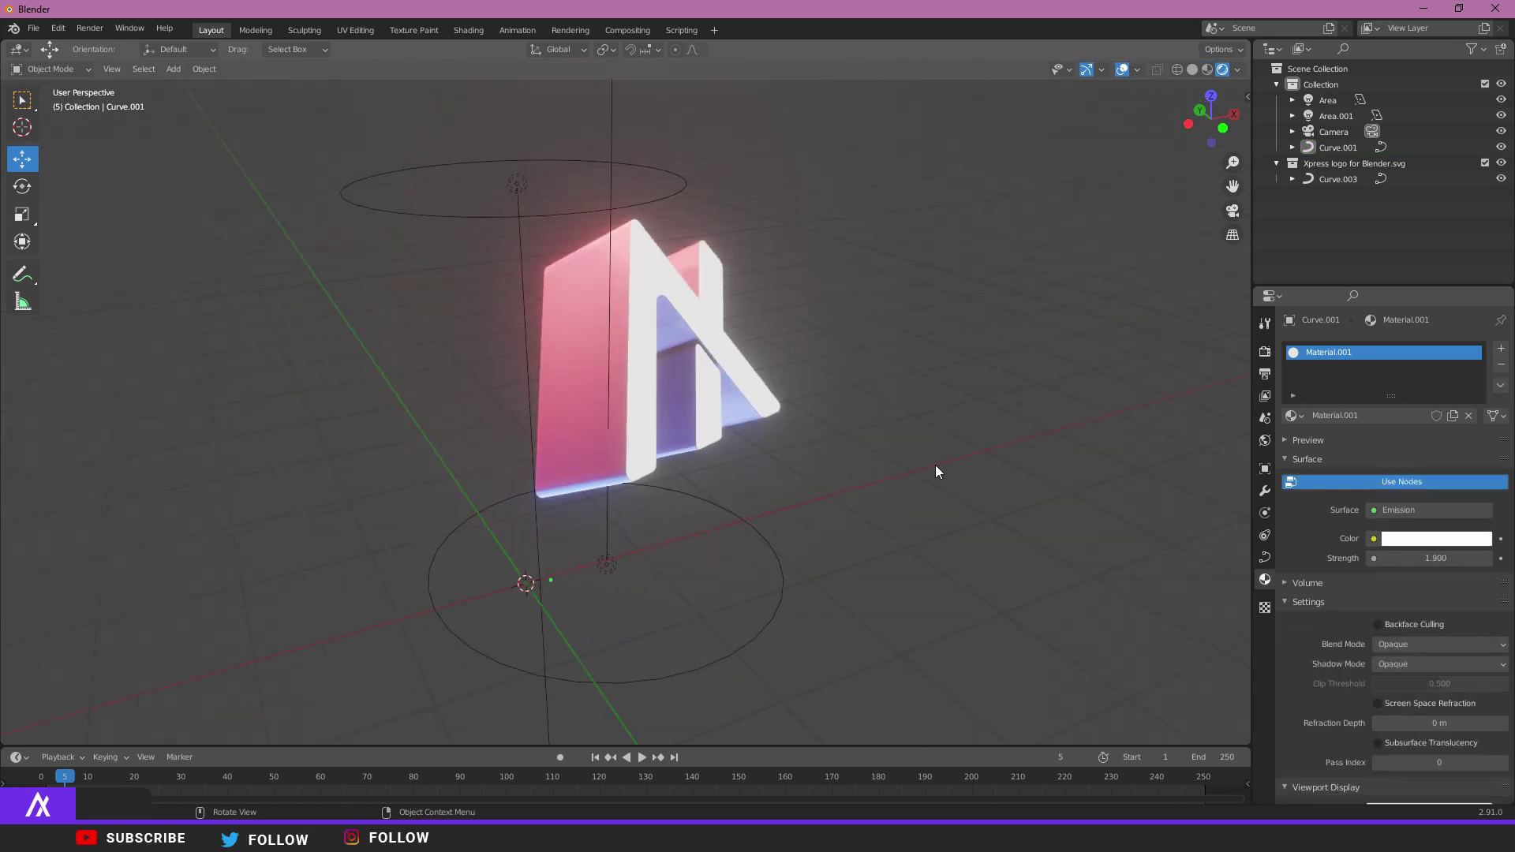
- Duplicate the lower blue area light by copying and pasting it, and move the copy along X and Y beside the original
click(602, 599)
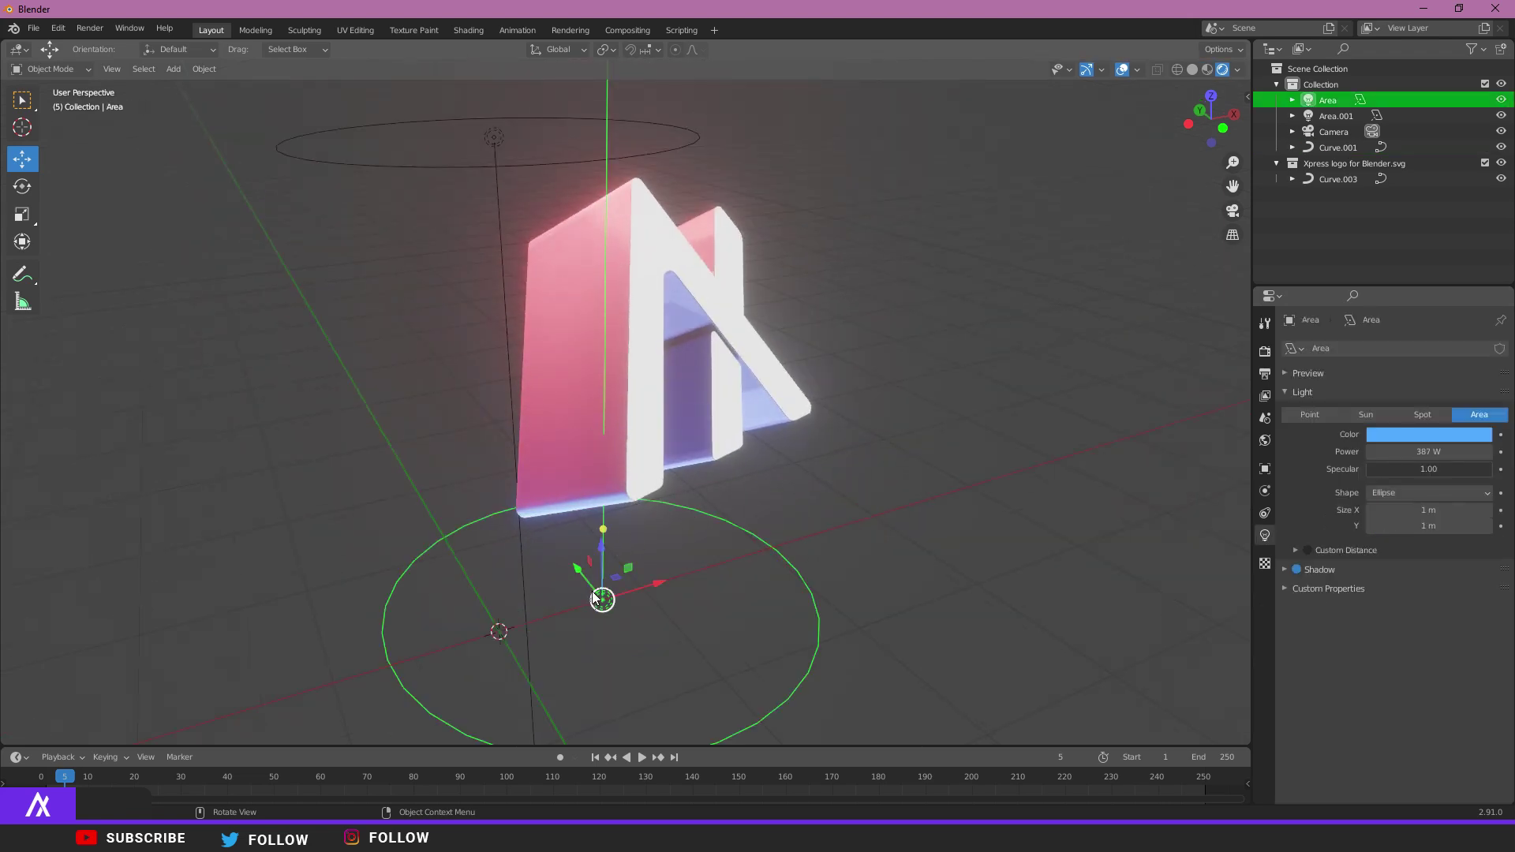
key(ctrl+c)
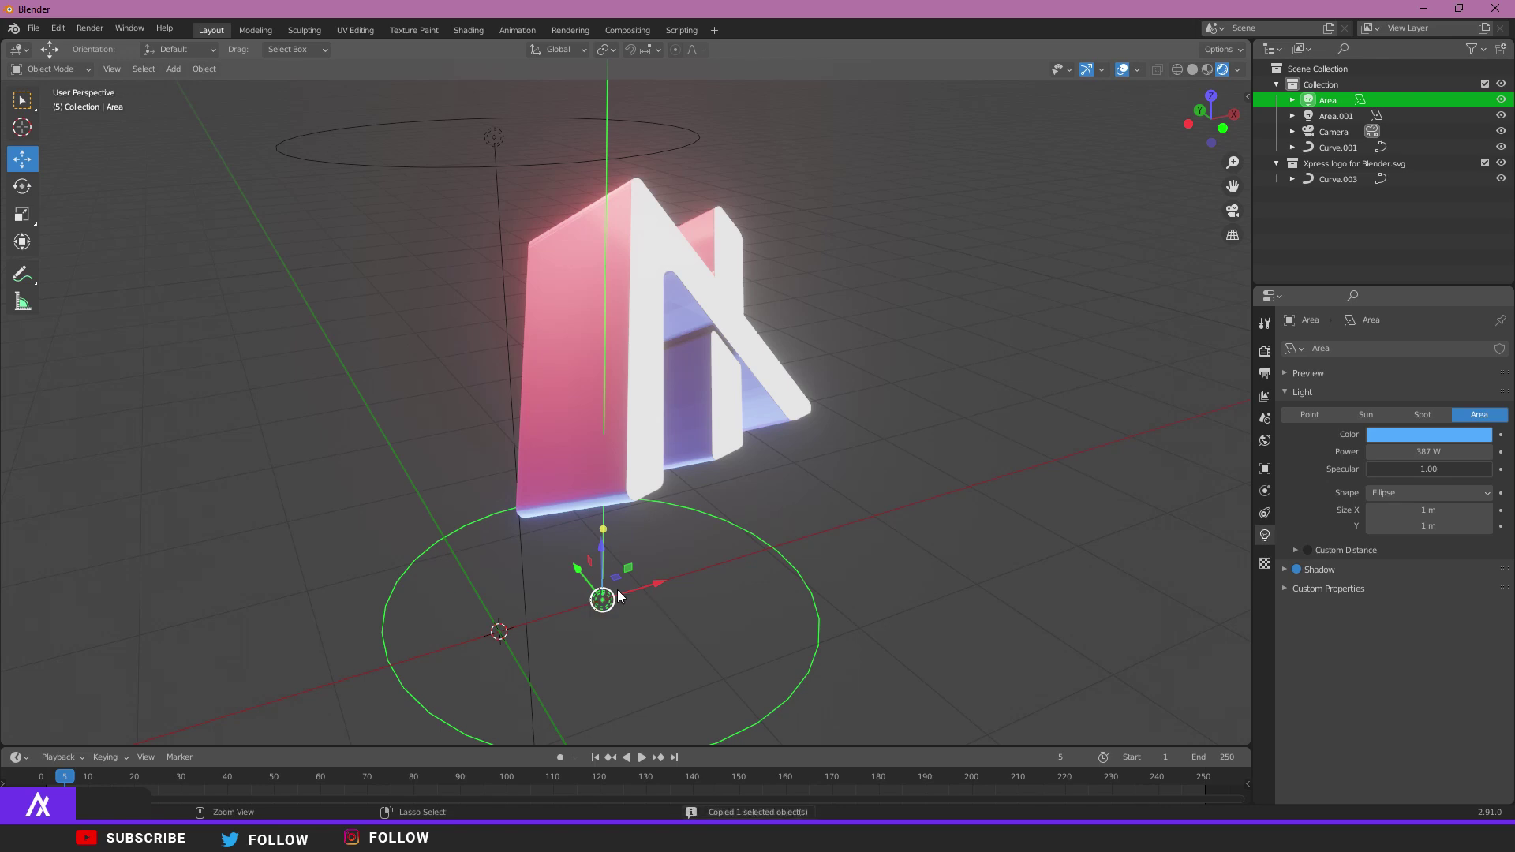
key(ctrl+v)
key(g)
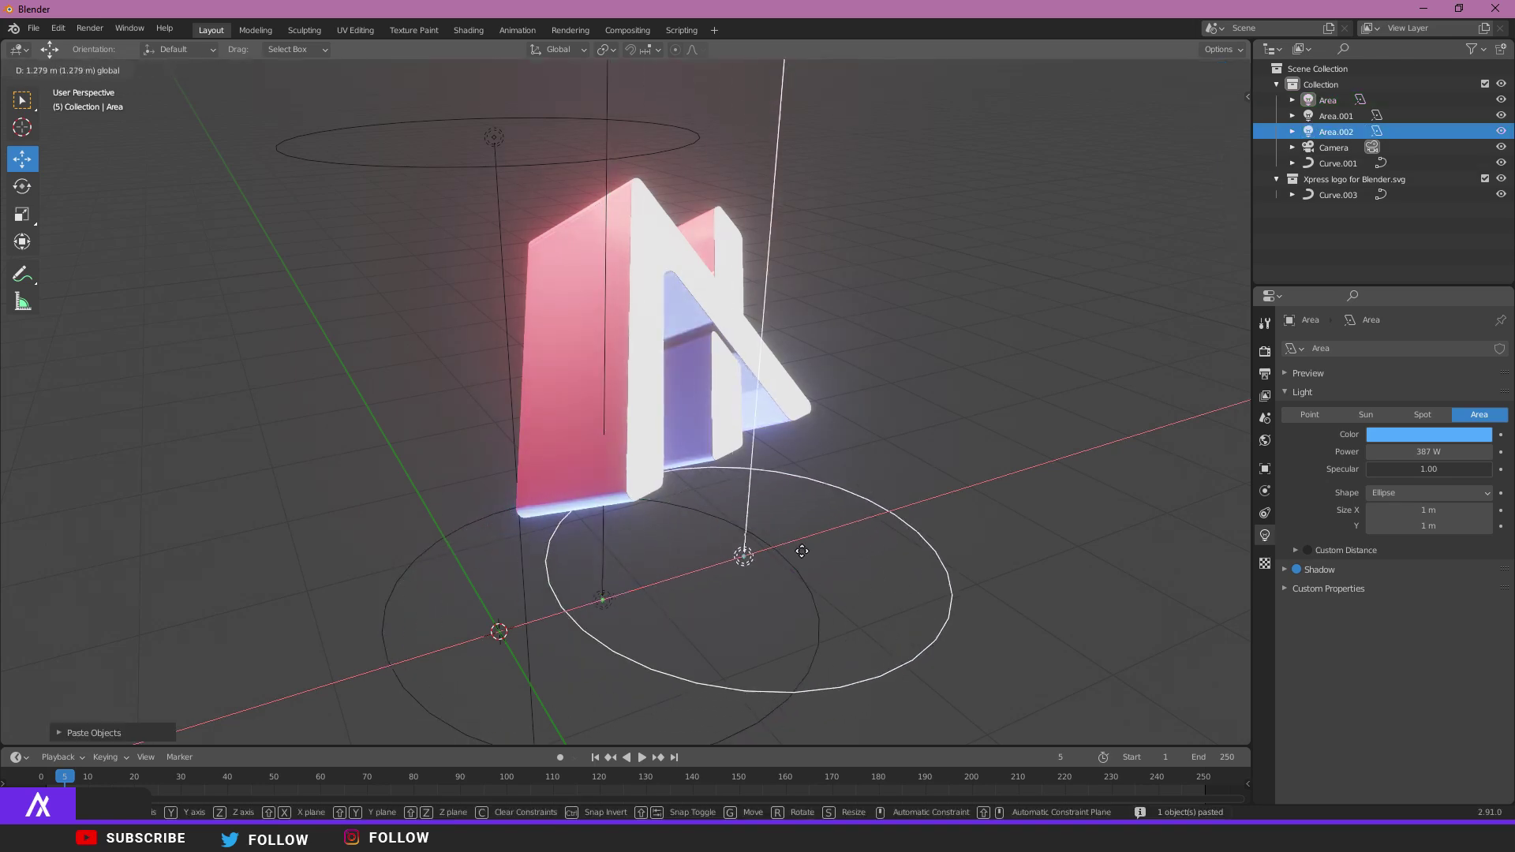
click(837, 536)
drag(780, 512, 727, 477)
- Set the original lower area light's colour to magenta and reduce its power to about 330 W
click(1424, 433)
drag(1432, 293, 1442, 307)
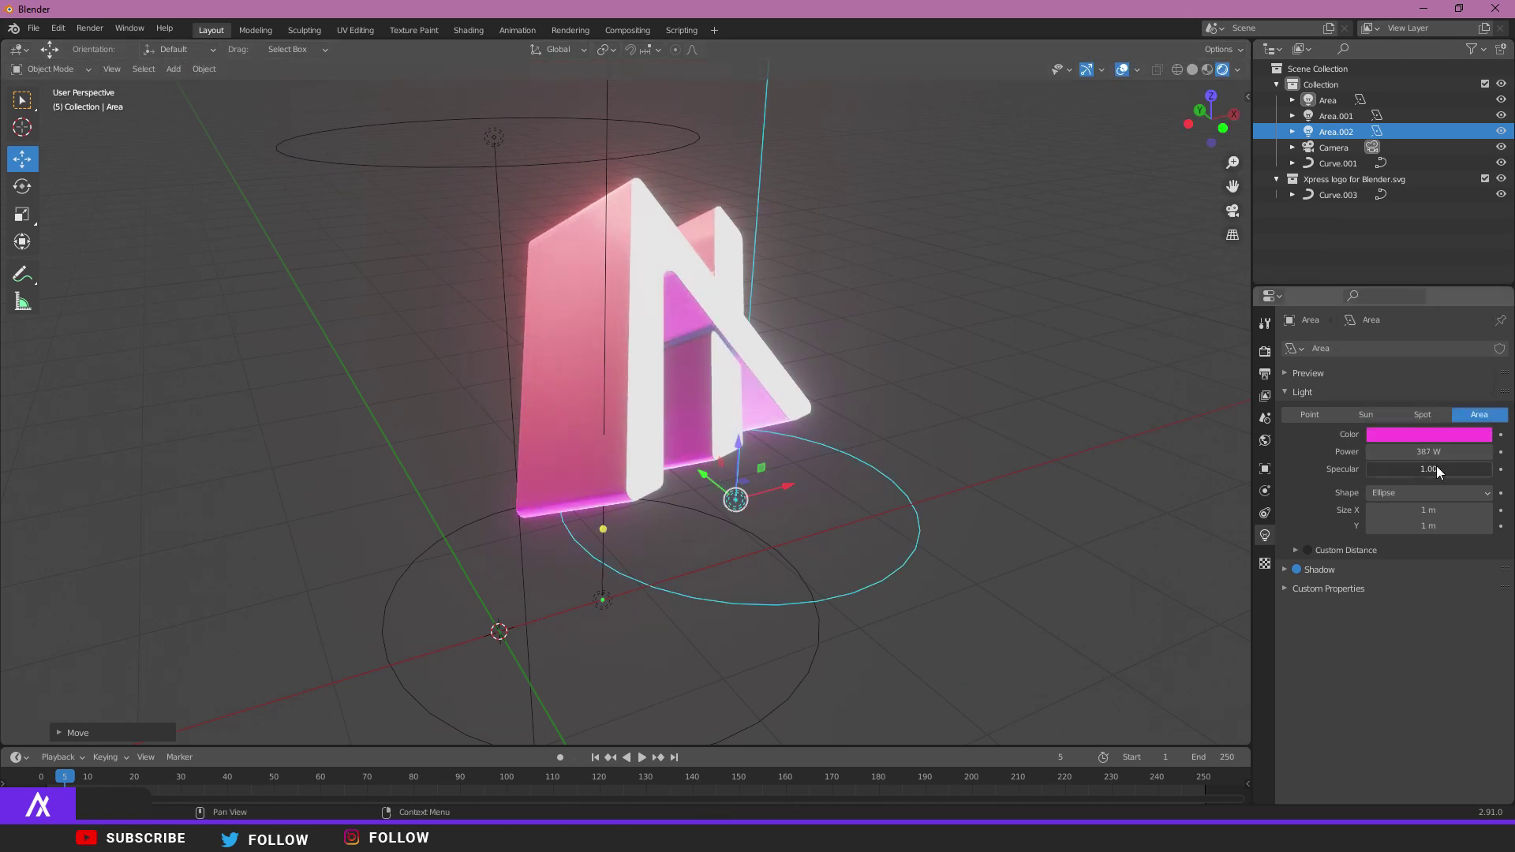
drag(1435, 451, 1397, 452)
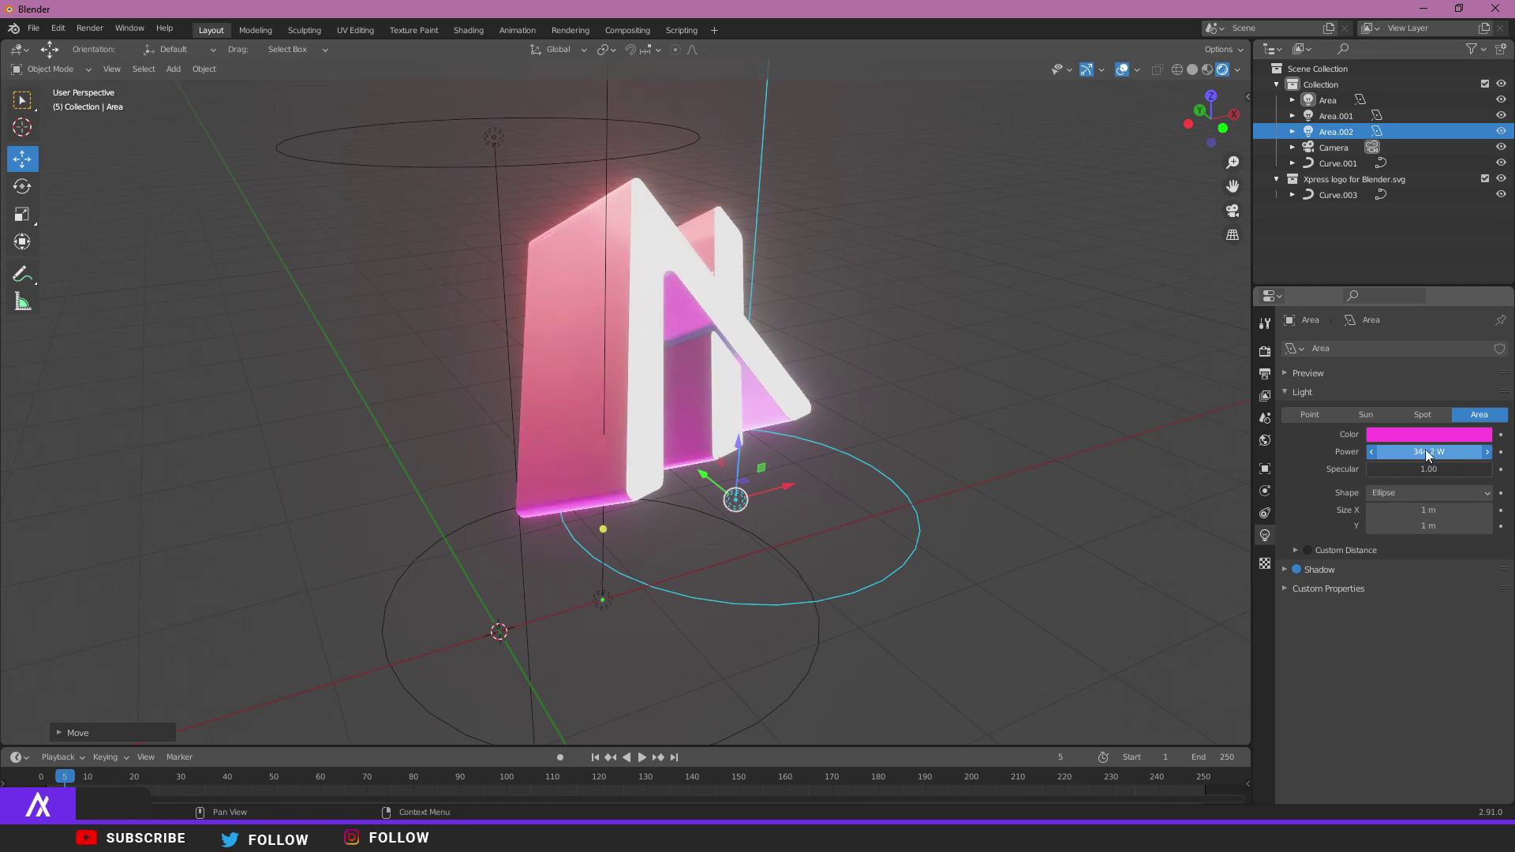
- Shift the blue duplicate area light slightly beneath the logo
click(603, 604)
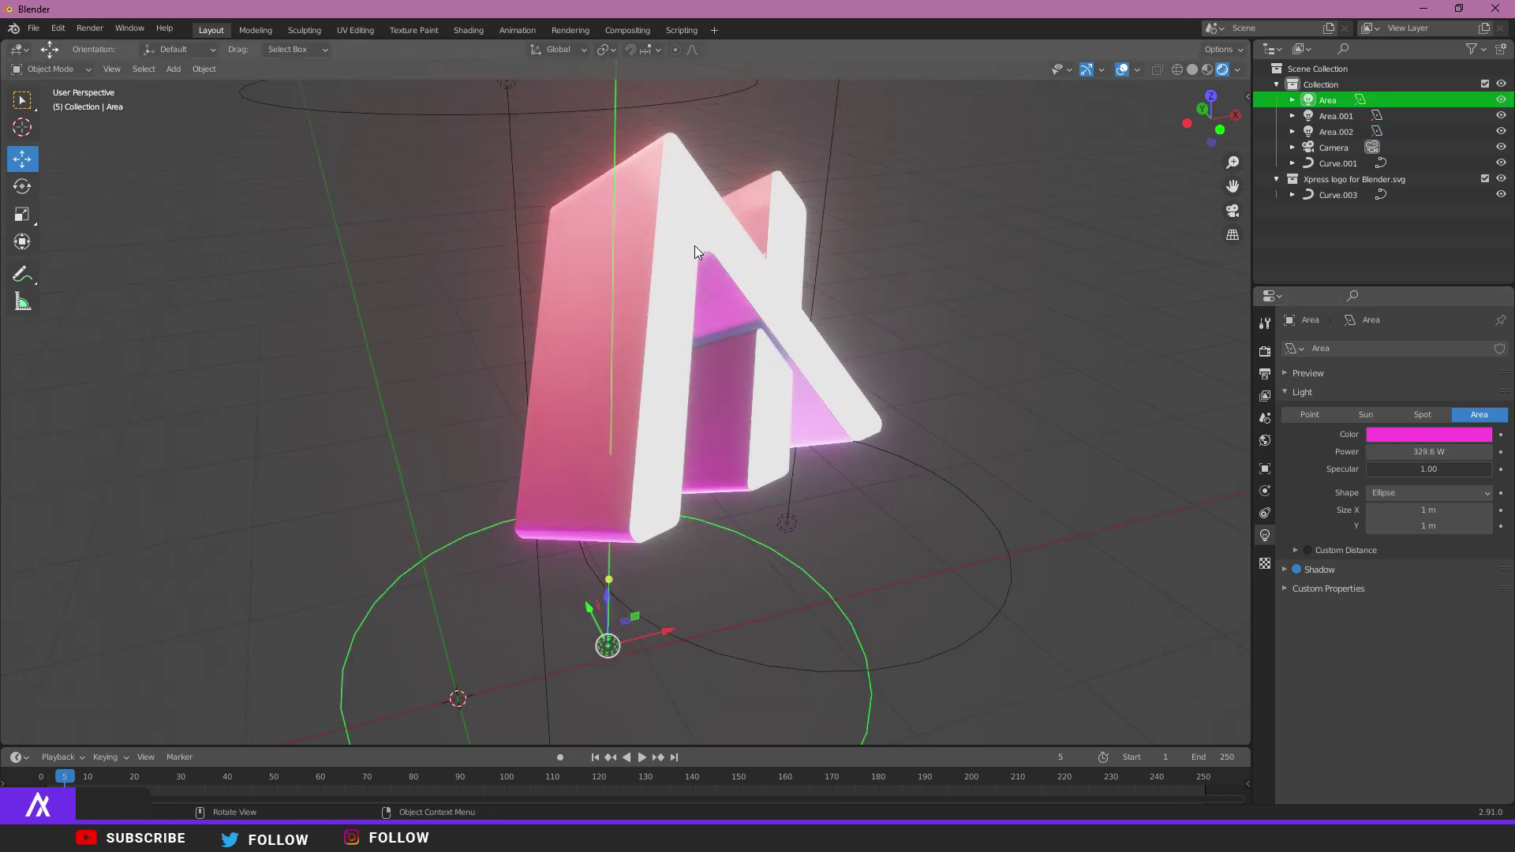
middle_drag(694, 245, 649, 233)
scroll(762, 331, up, 3)
scroll(828, 426, down, 3)
click(802, 515)
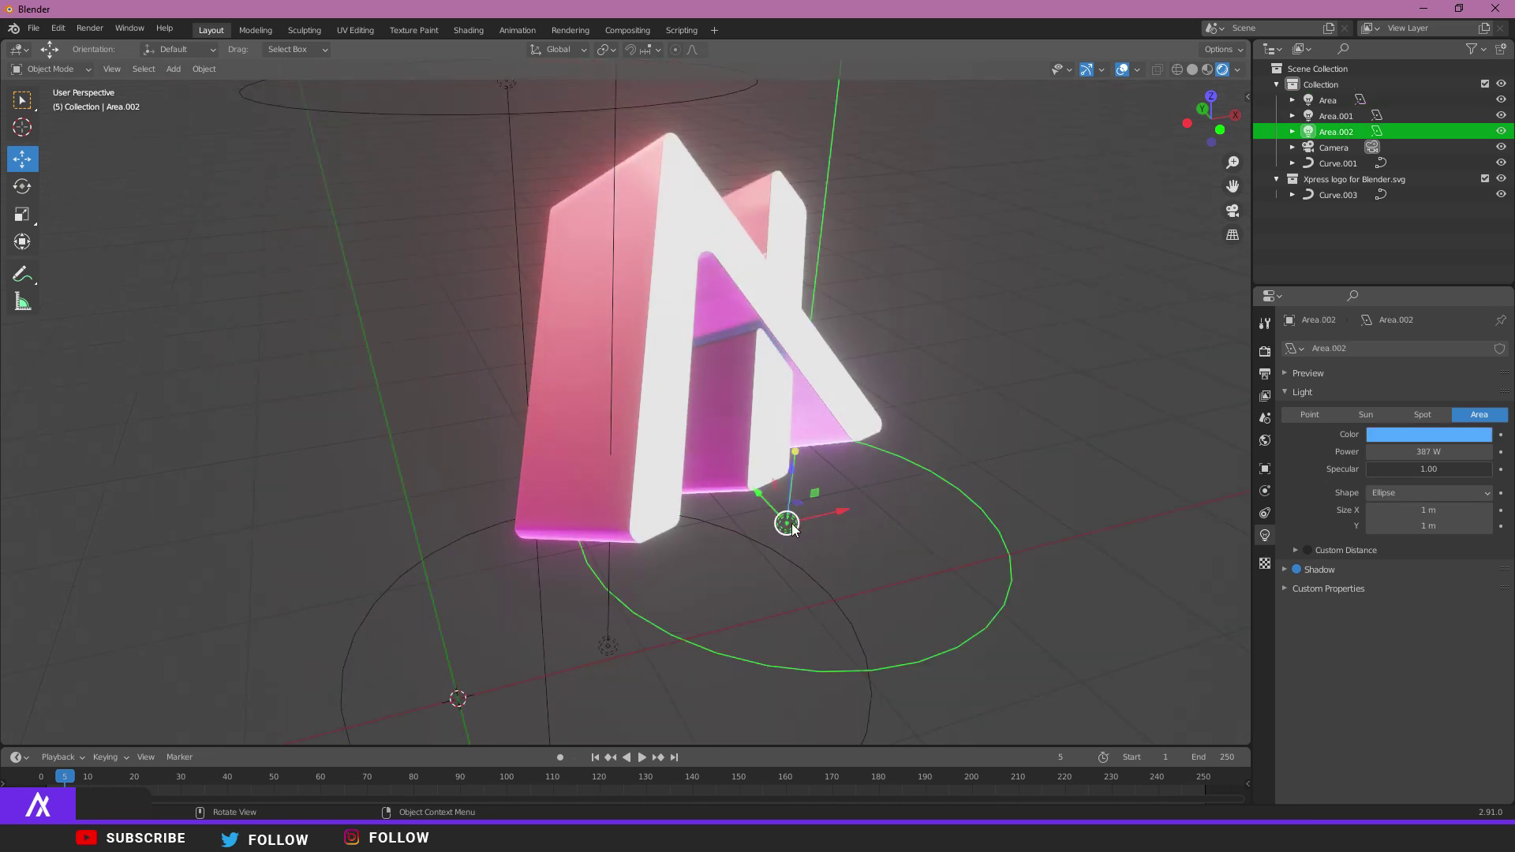
key(g)
click(781, 527)
- Fine-tune the pink base colour of the logo body's material
click(524, 381)
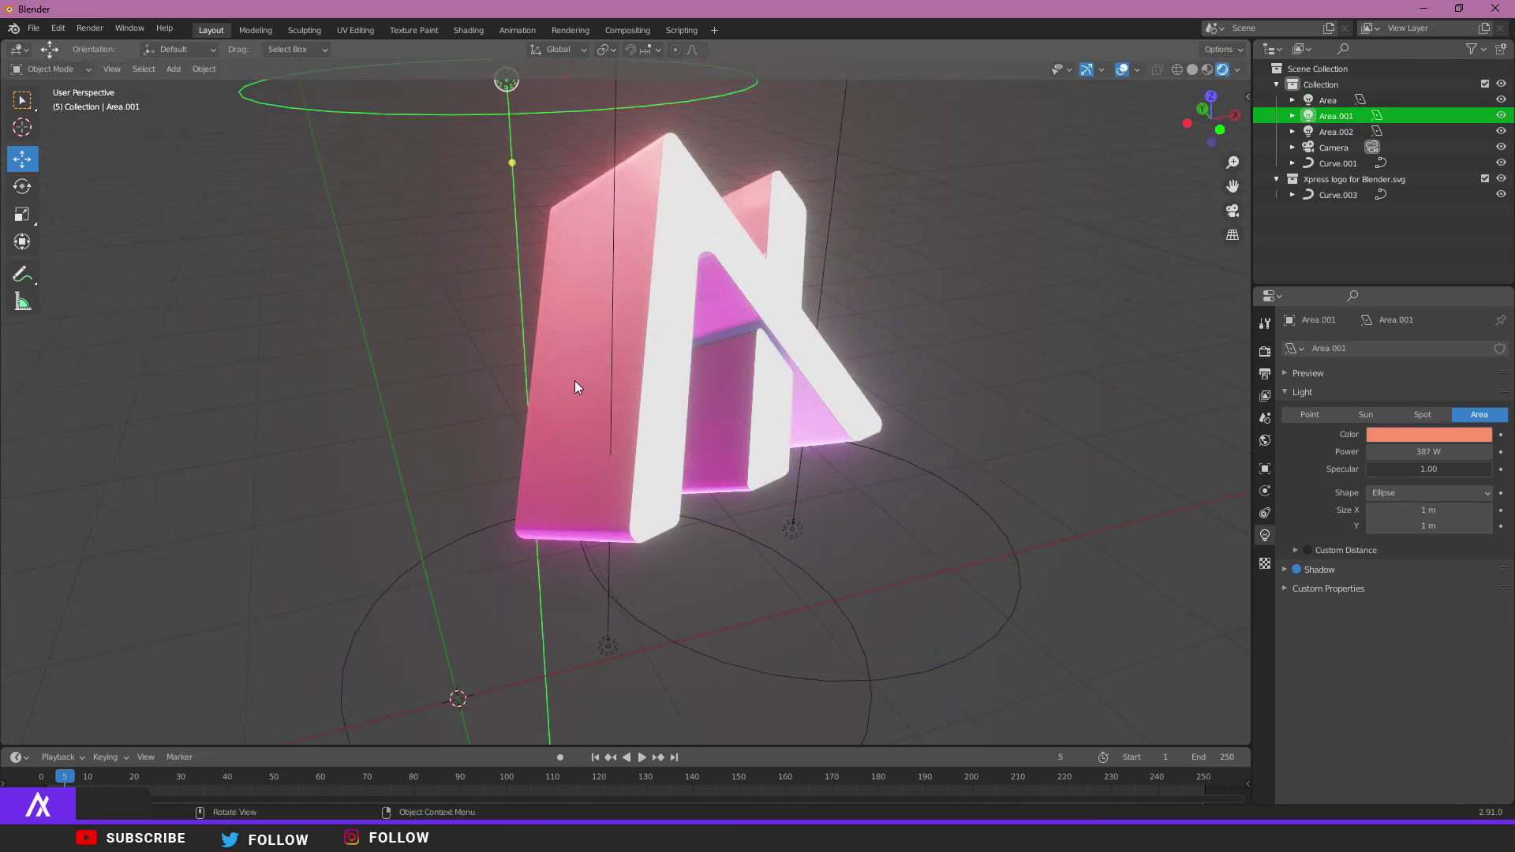
click(575, 382)
click(1264, 579)
click(1404, 510)
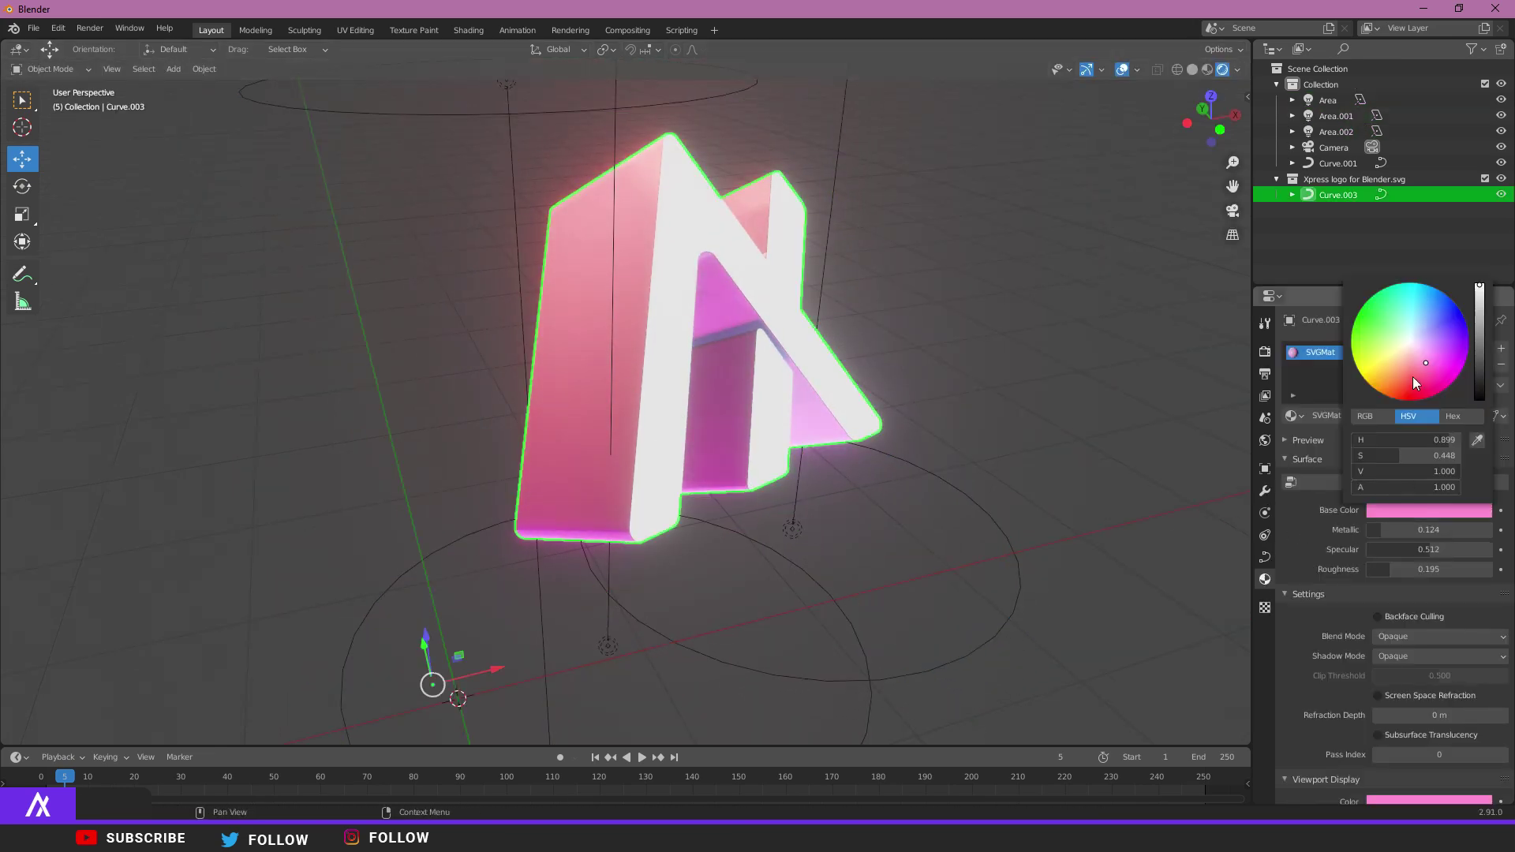
mouse_move(1415, 376)
mouse_down()
mouse_move(1396, 374)
mouse_move(1393, 347)
mouse_move(1421, 341)
mouse_move(1424, 364)
mouse_up()
- Set the upper area light's colour to orange and its power to 402.2 W
click(507, 82)
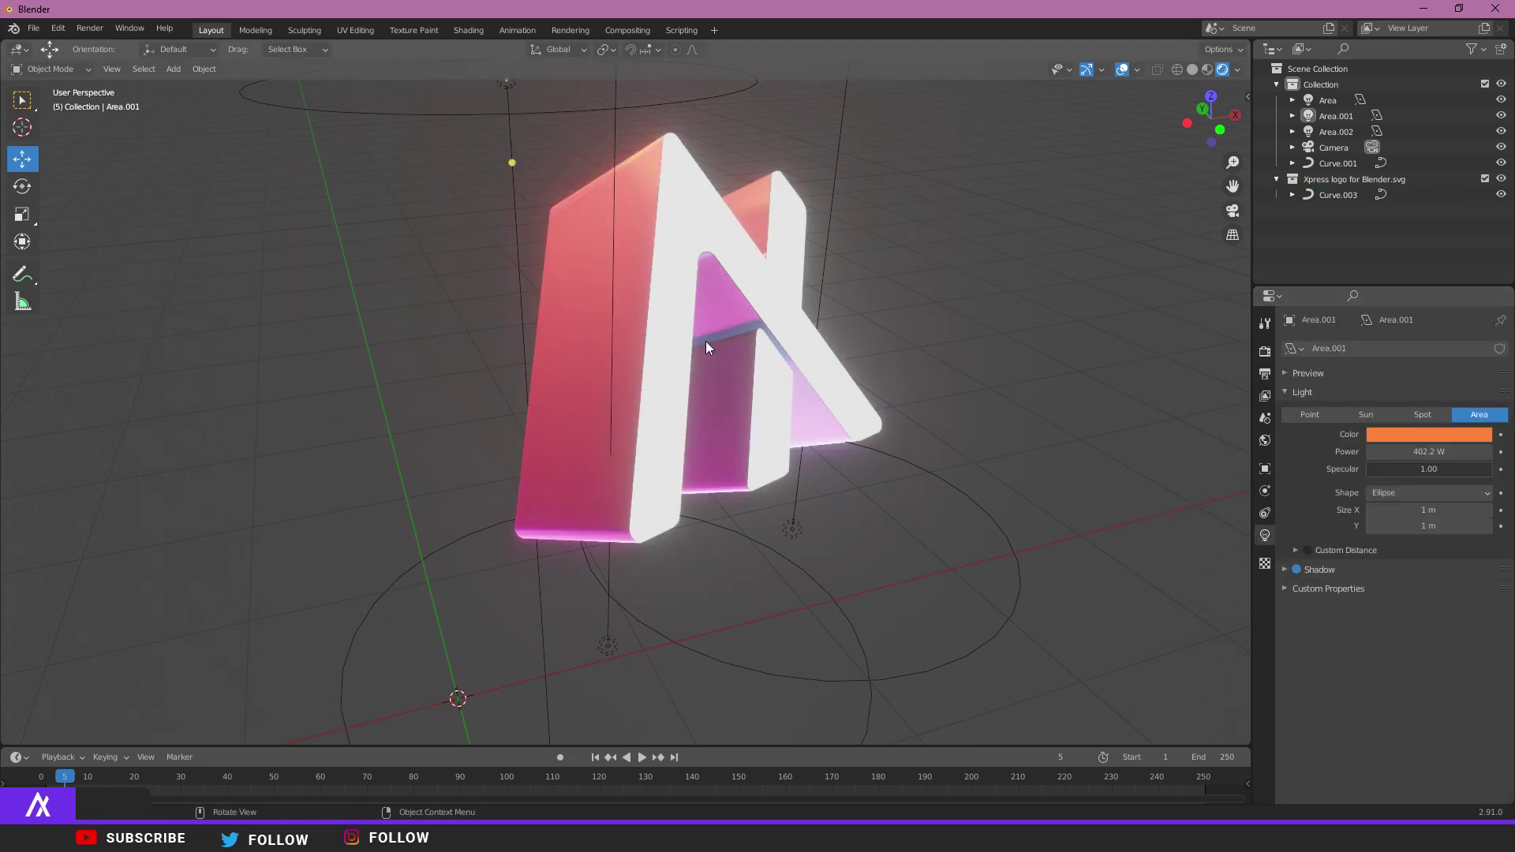
scroll(703, 337, down, 3)
scroll(684, 325, up, 3)
- Delete the existing camera and add a new one to the scene
scroll(1059, 485, down, 5)
click(983, 347)
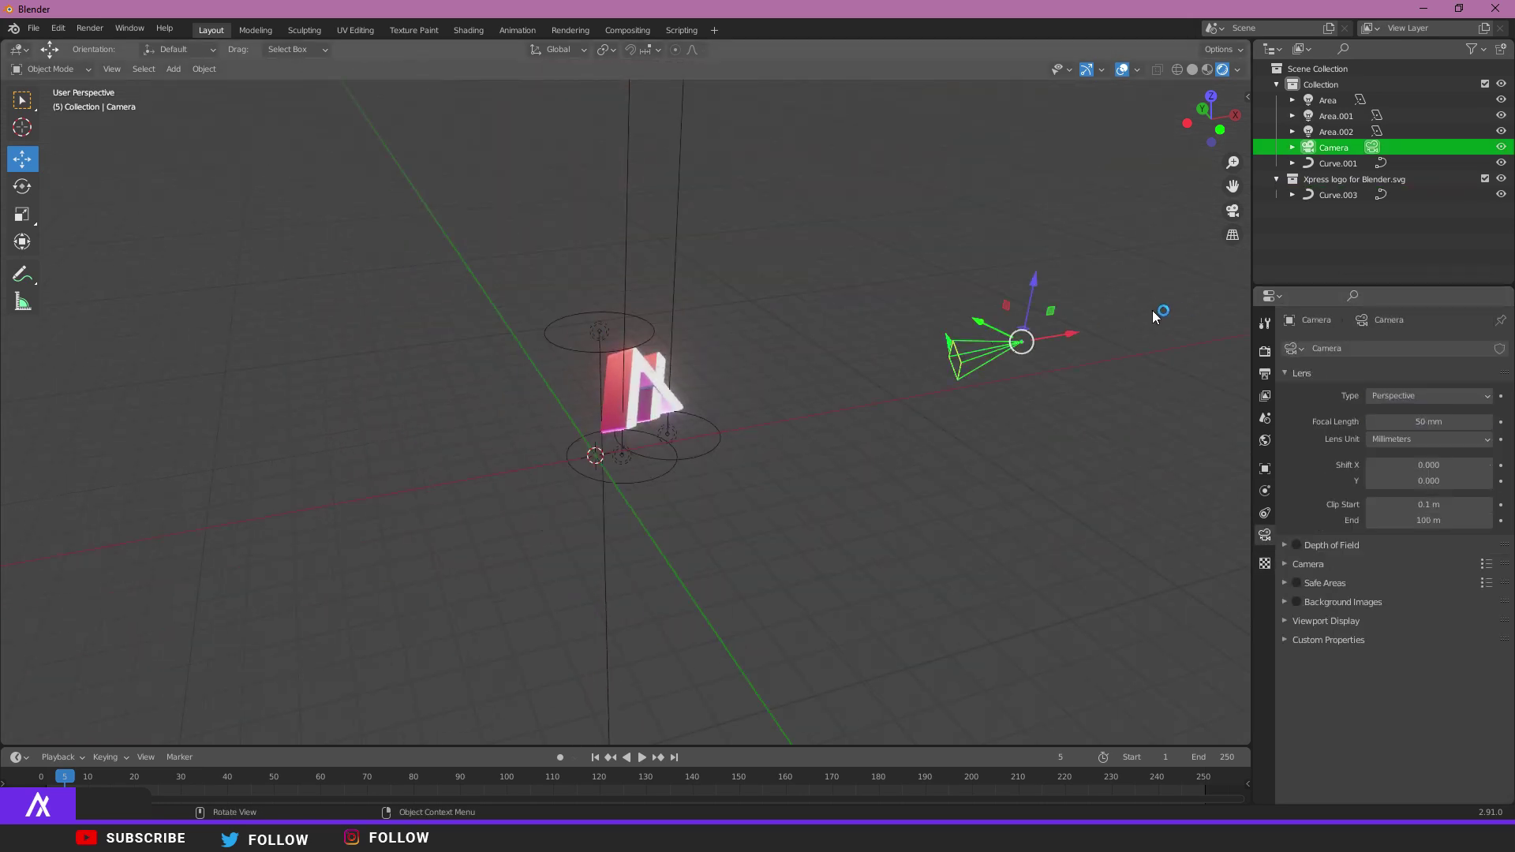
key(Delete)
scroll(836, 348, up, 2)
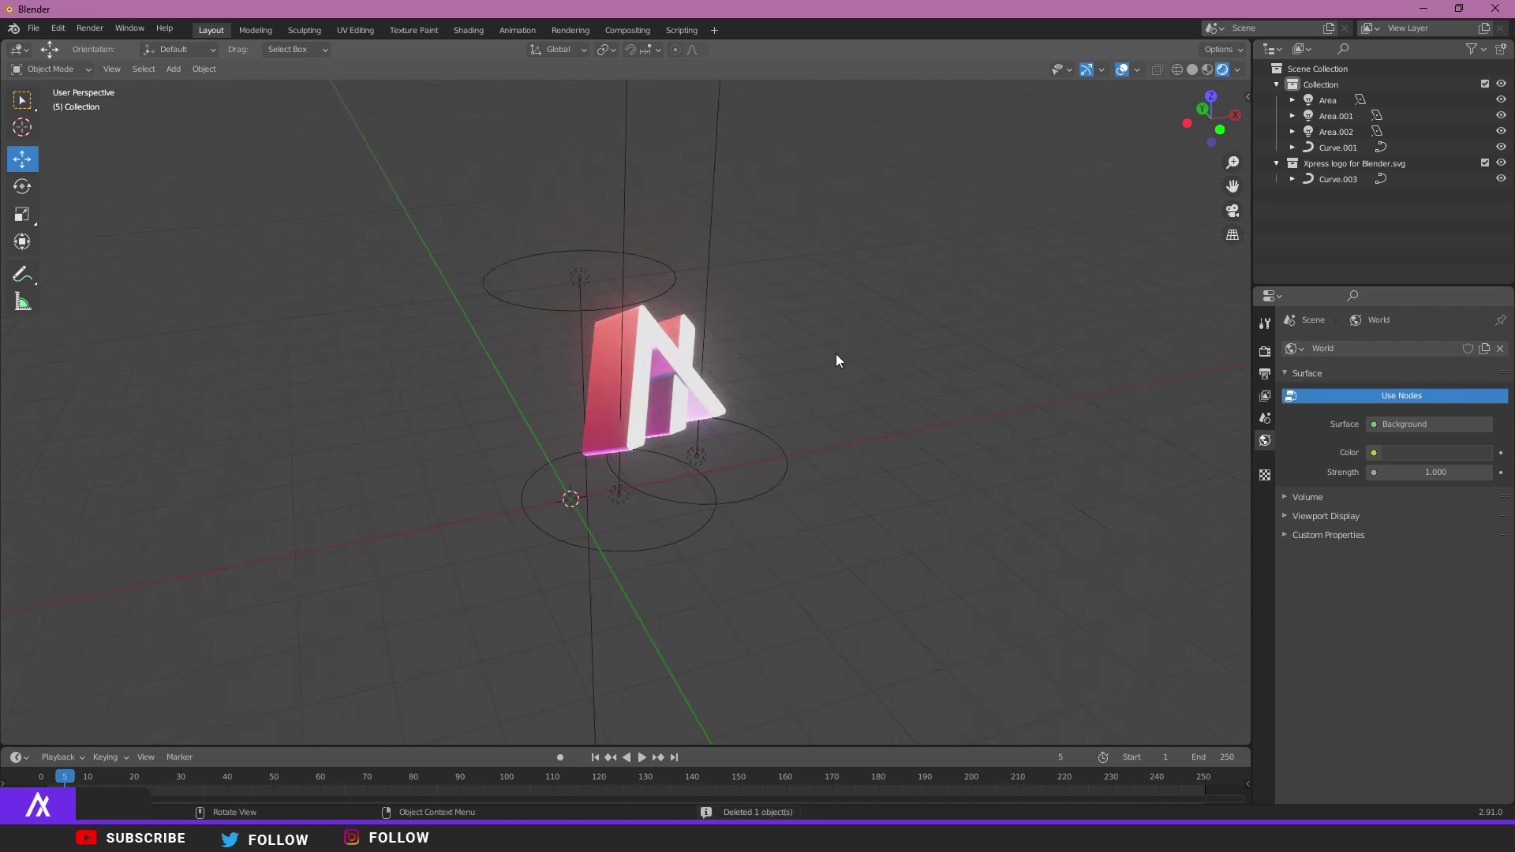
key(shift+a)
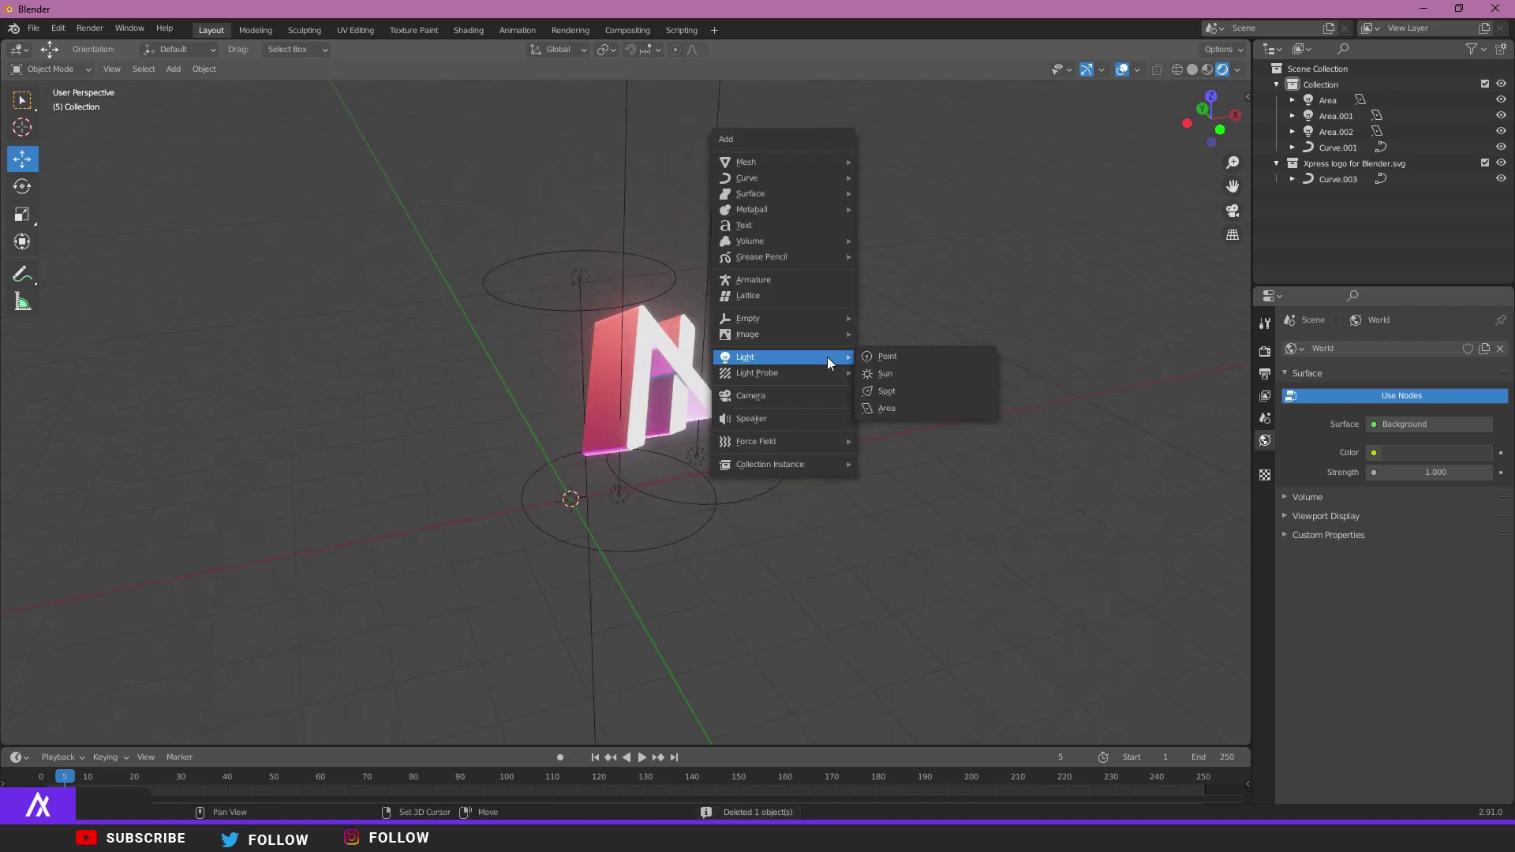
click(791, 404)
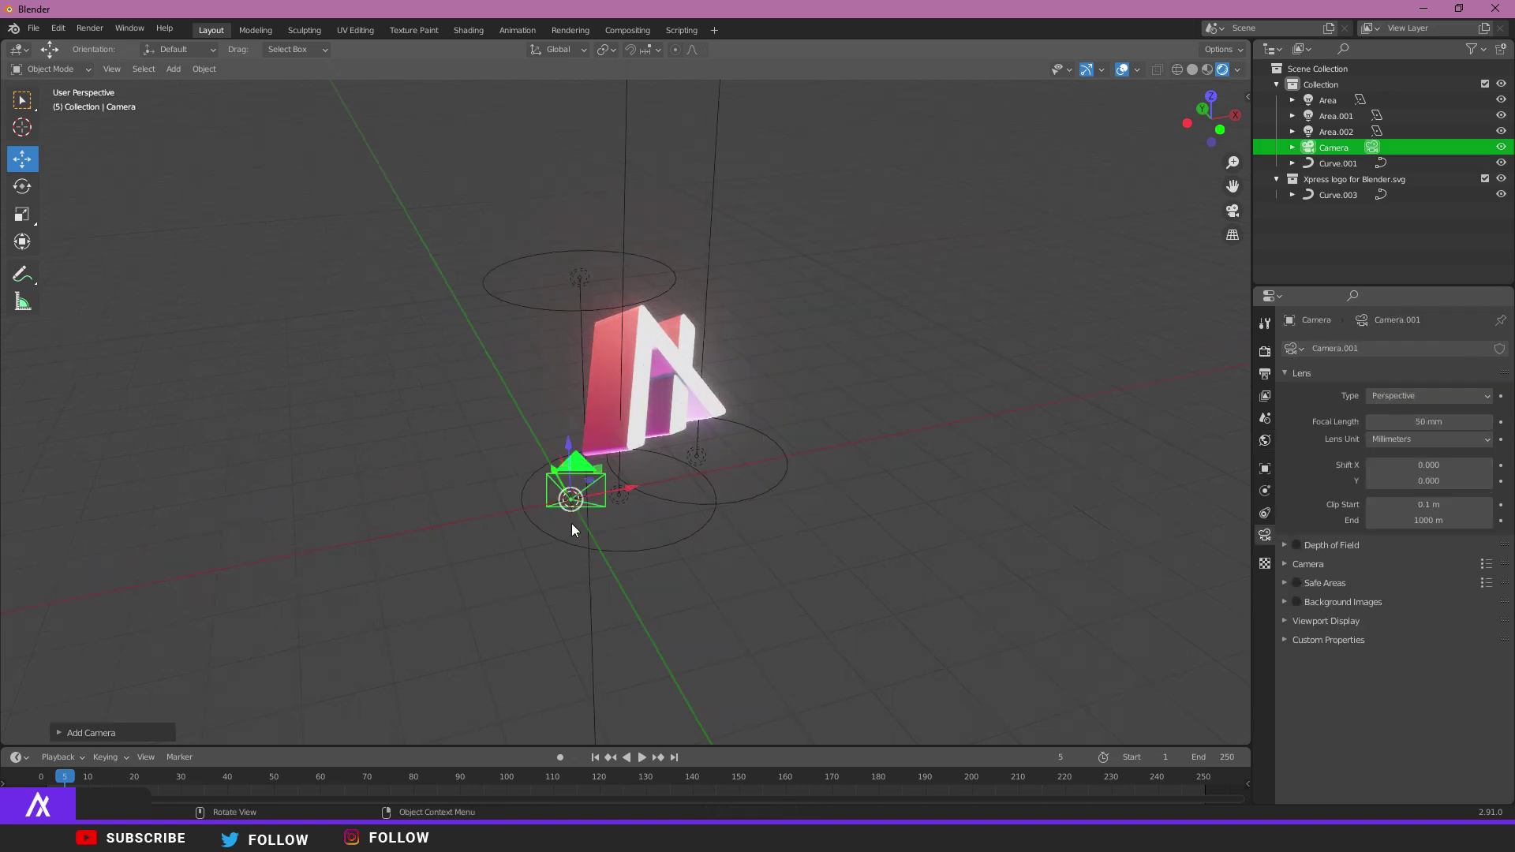
- Move the new camera to a position in front of the logo
drag(631, 487, 750, 465)
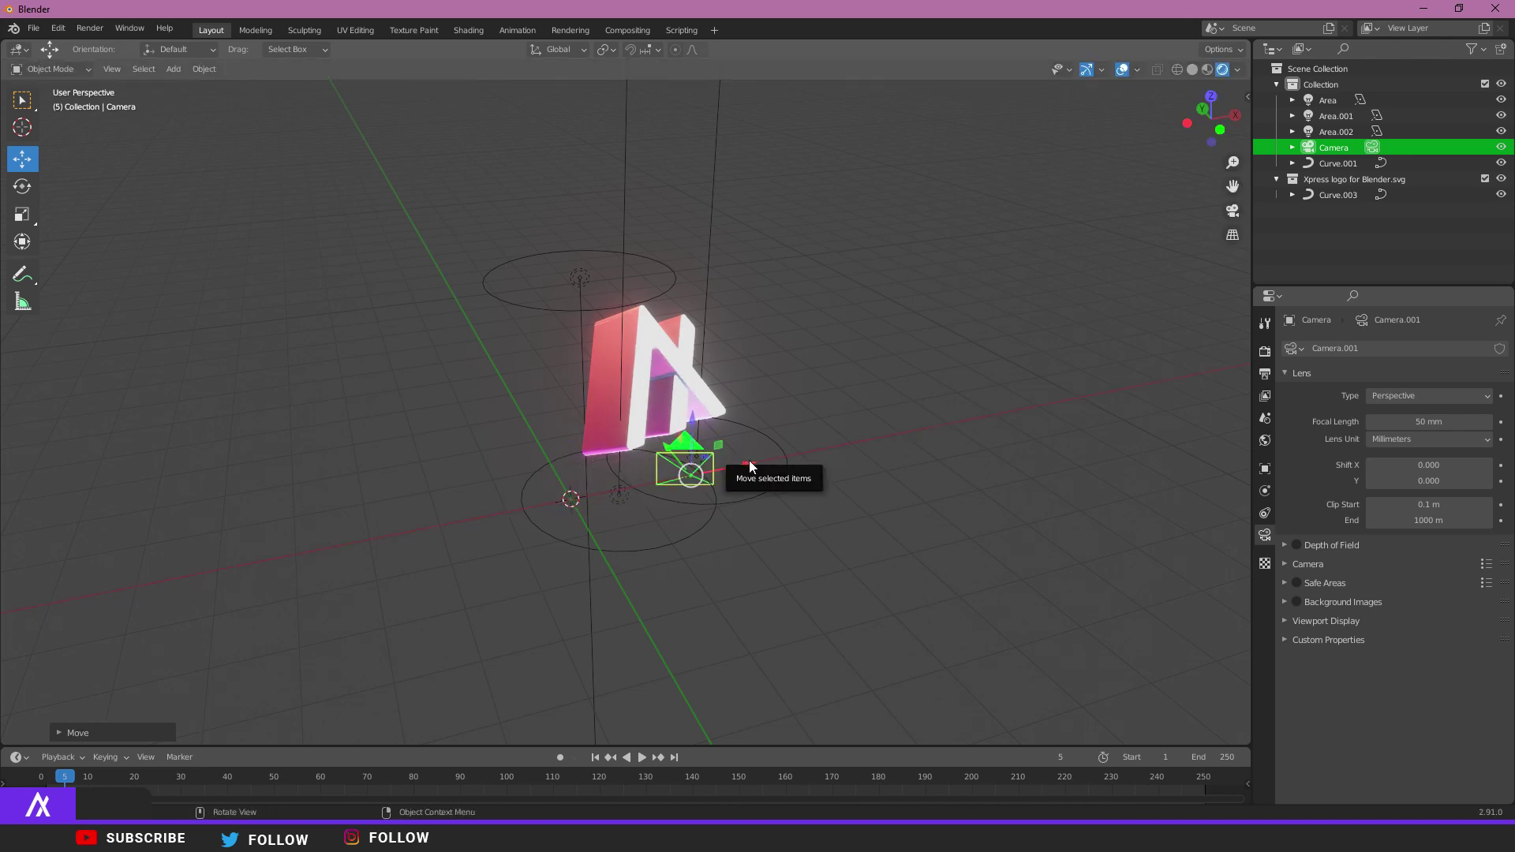
key(KP_0)
key(KP_0)
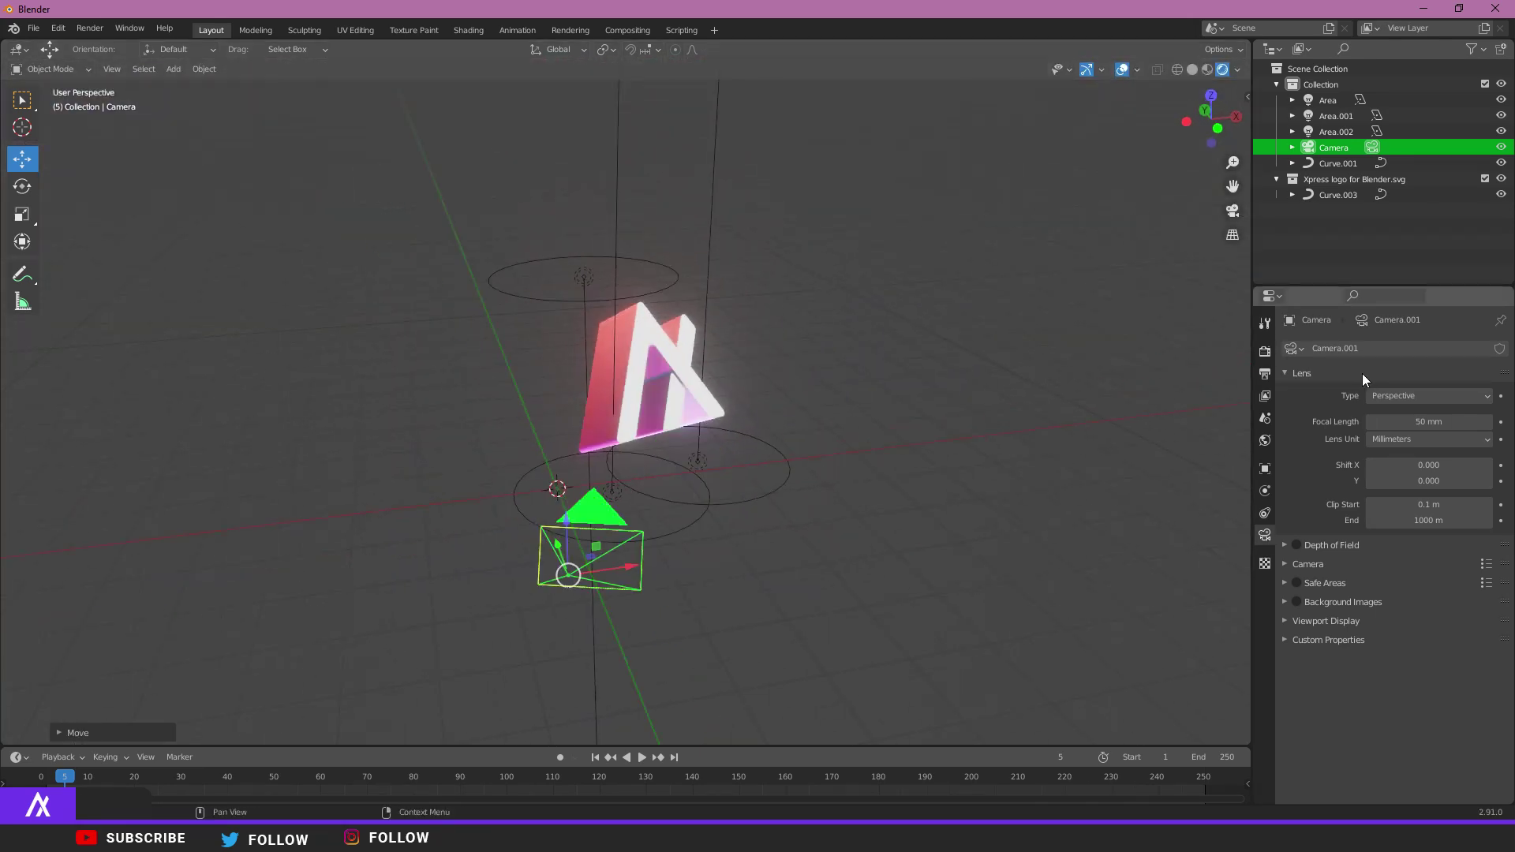
- Look through the new camera and frame the logo with a lens shift of X 0.110 and Y 0.470
click(669, 561)
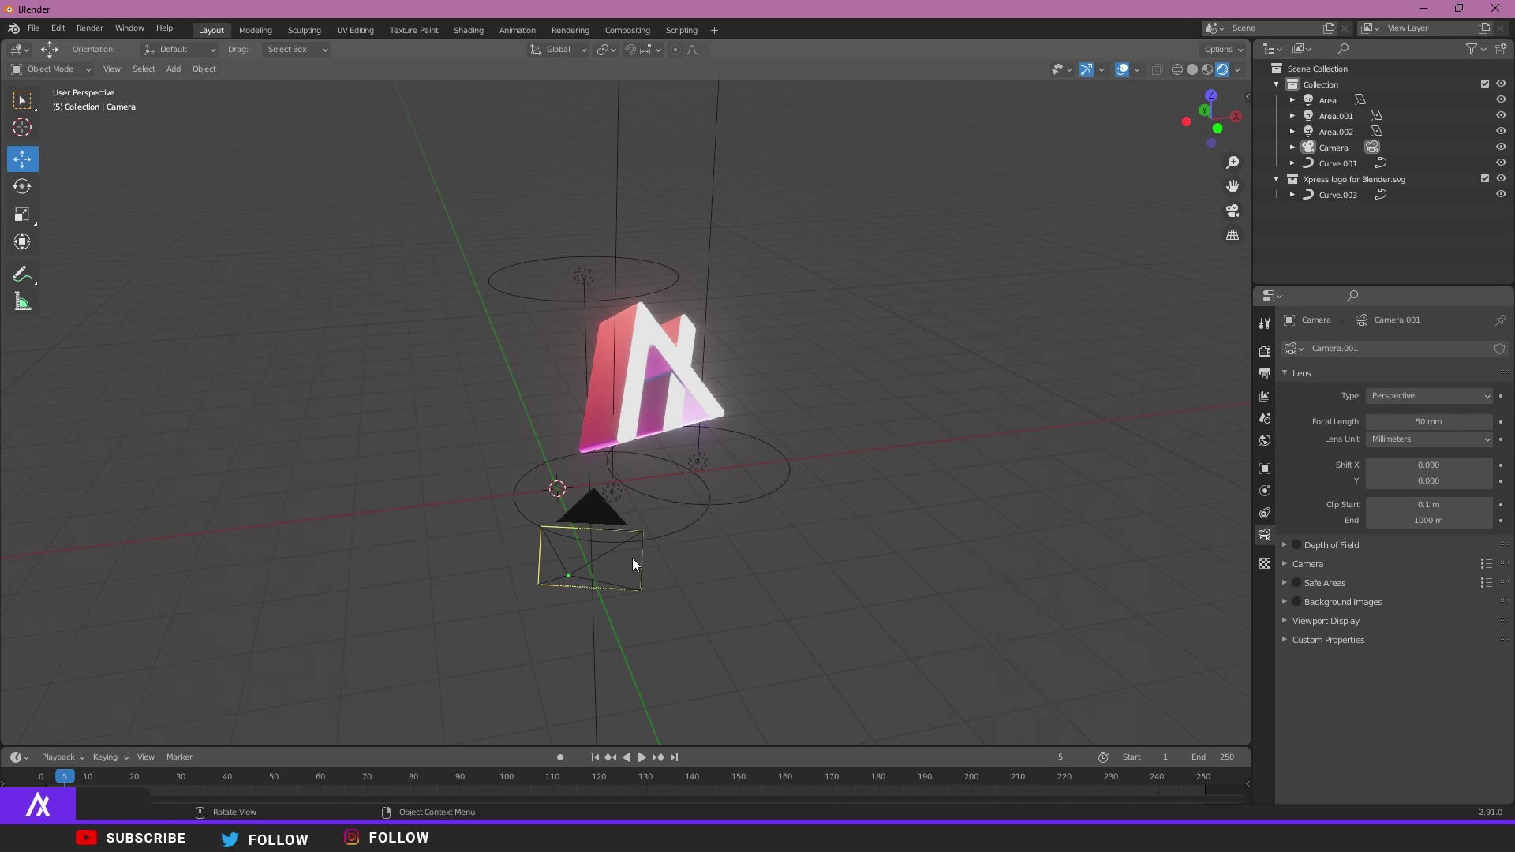
click(632, 557)
key(KP_0)
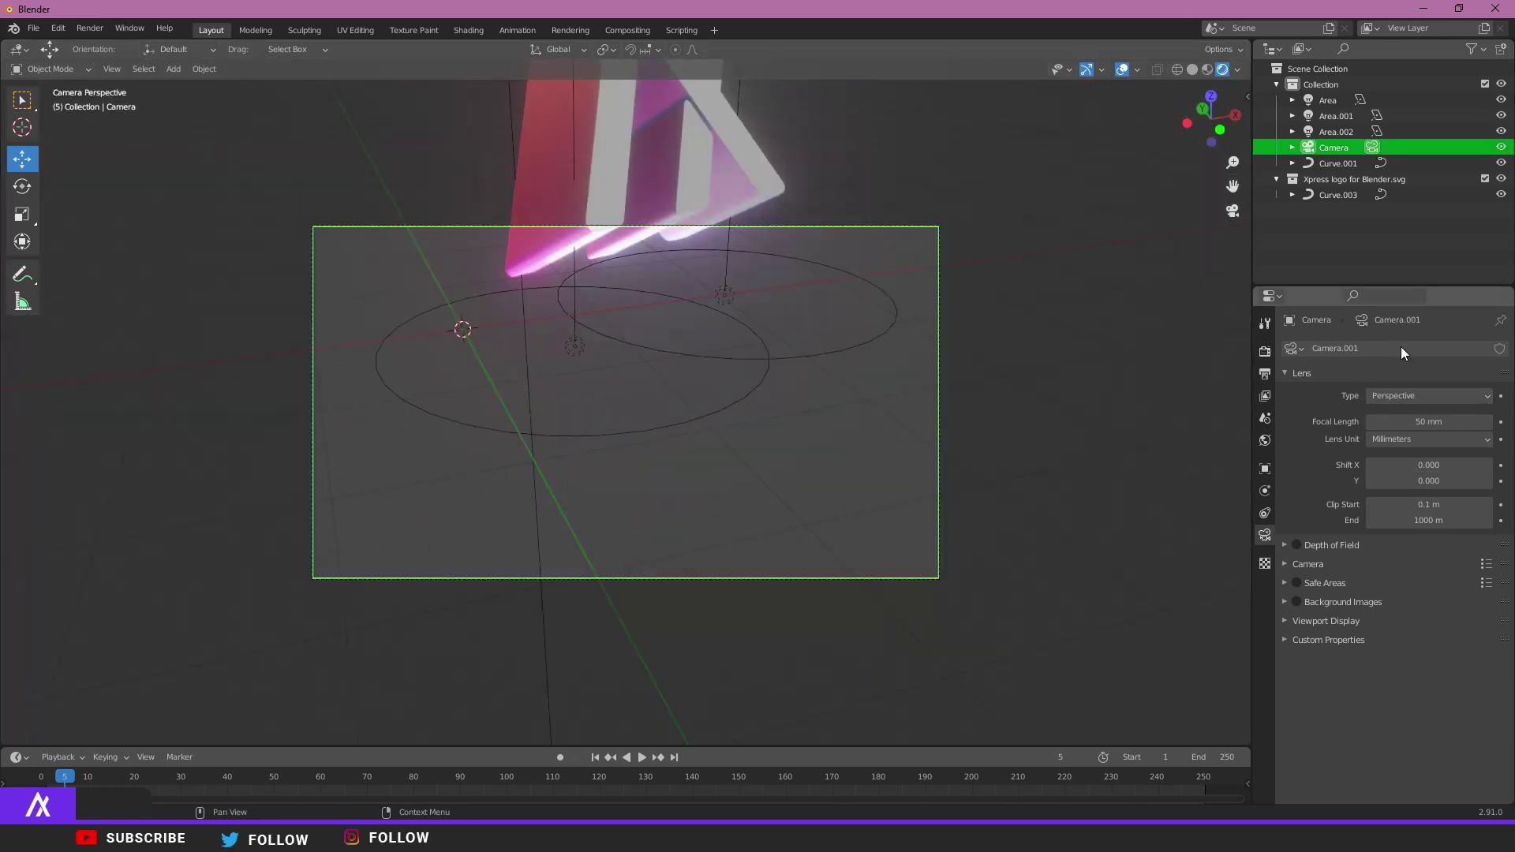
drag(1428, 465, 1472, 480)
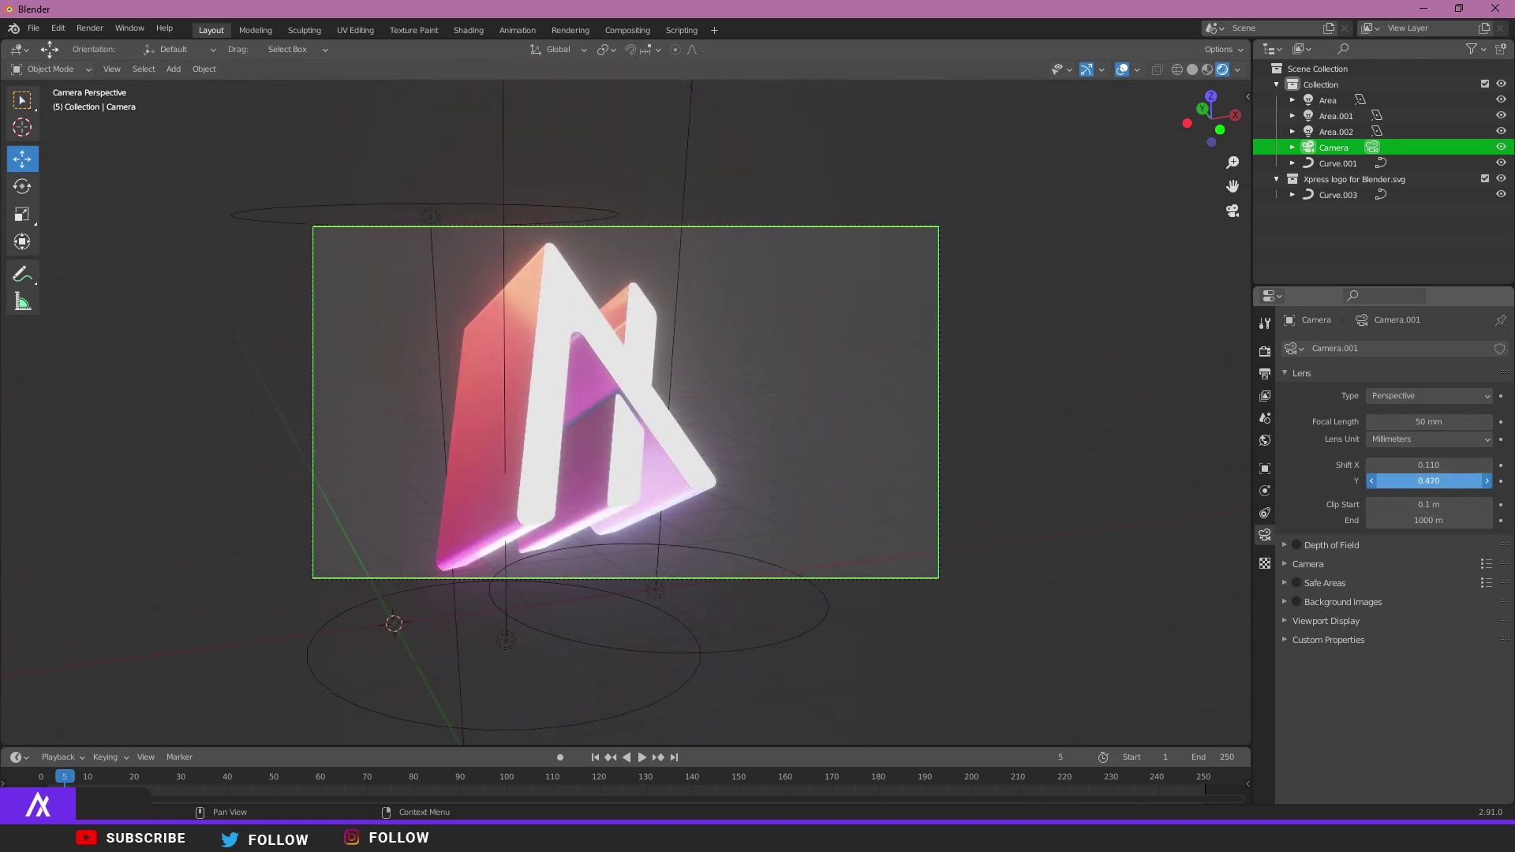
- Set the render's vertical resolution to 1920 px for a square frame and return to the camera's lens settings
click(1265, 373)
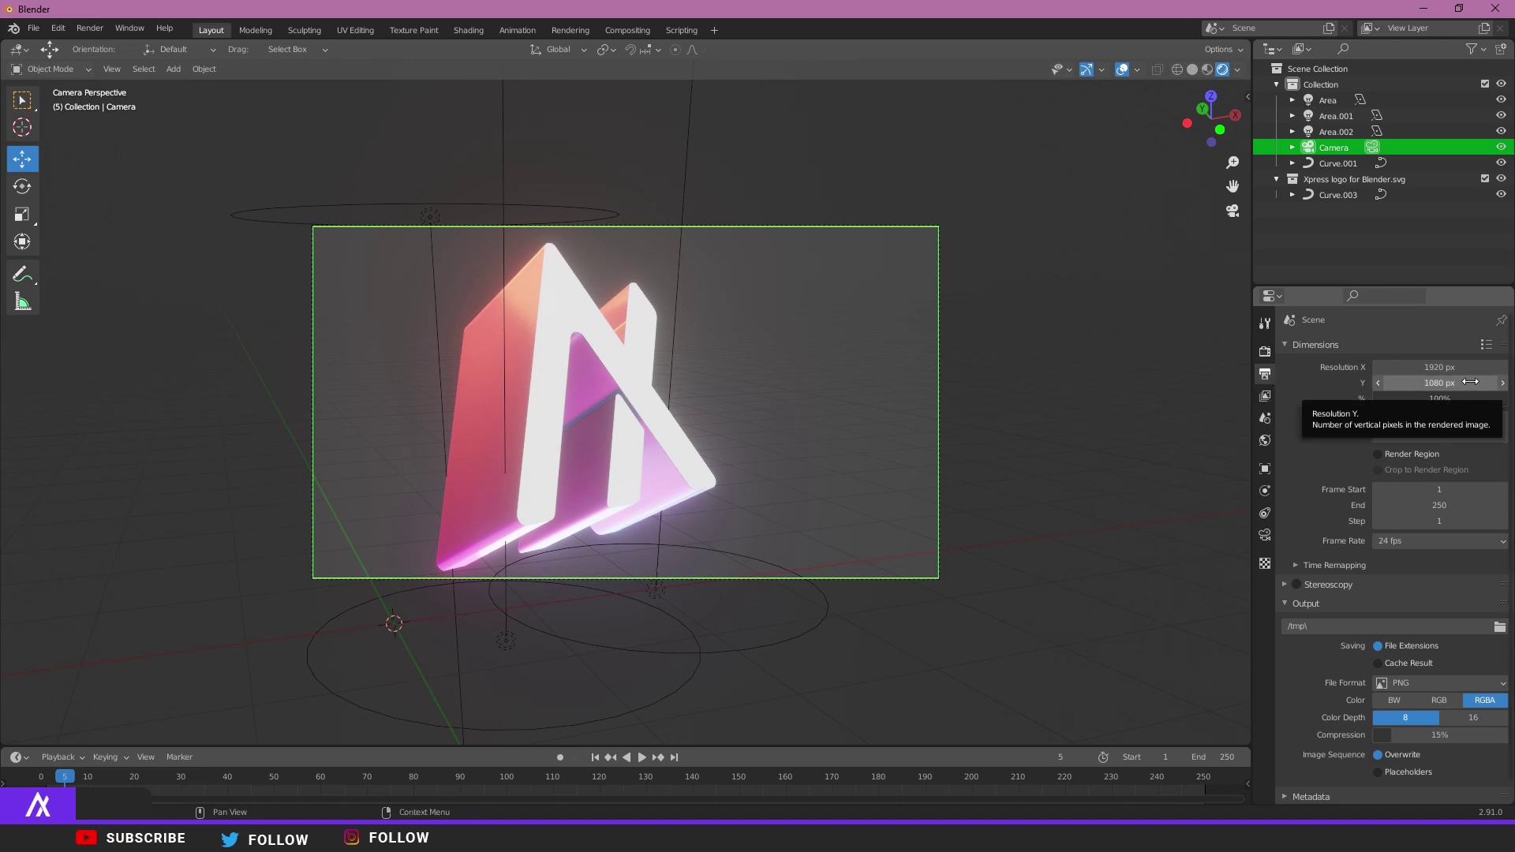
click(1441, 383)
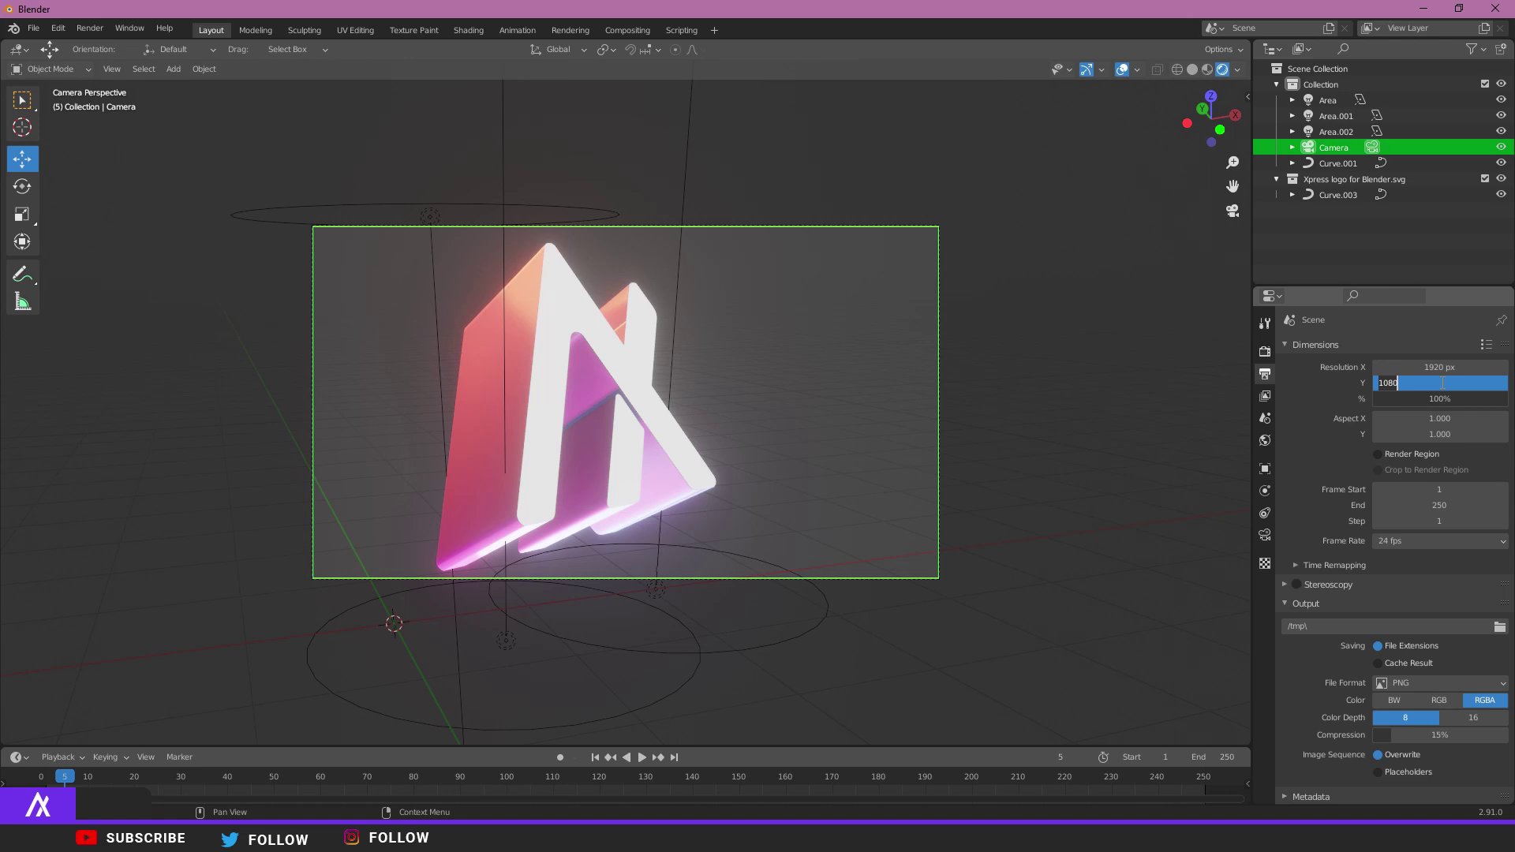
text(192)
key(Return)
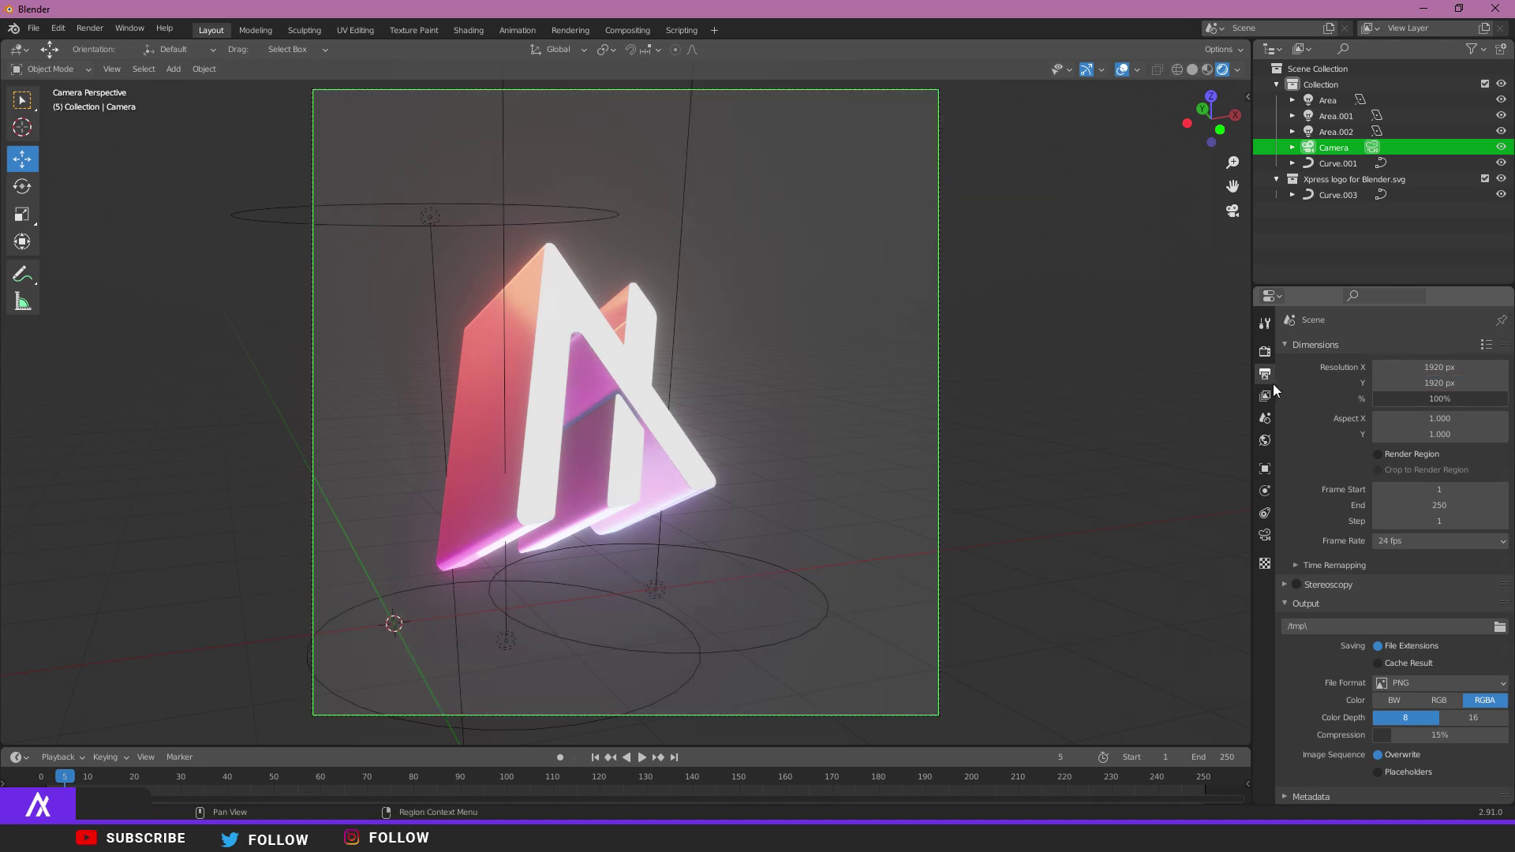
click(1265, 535)
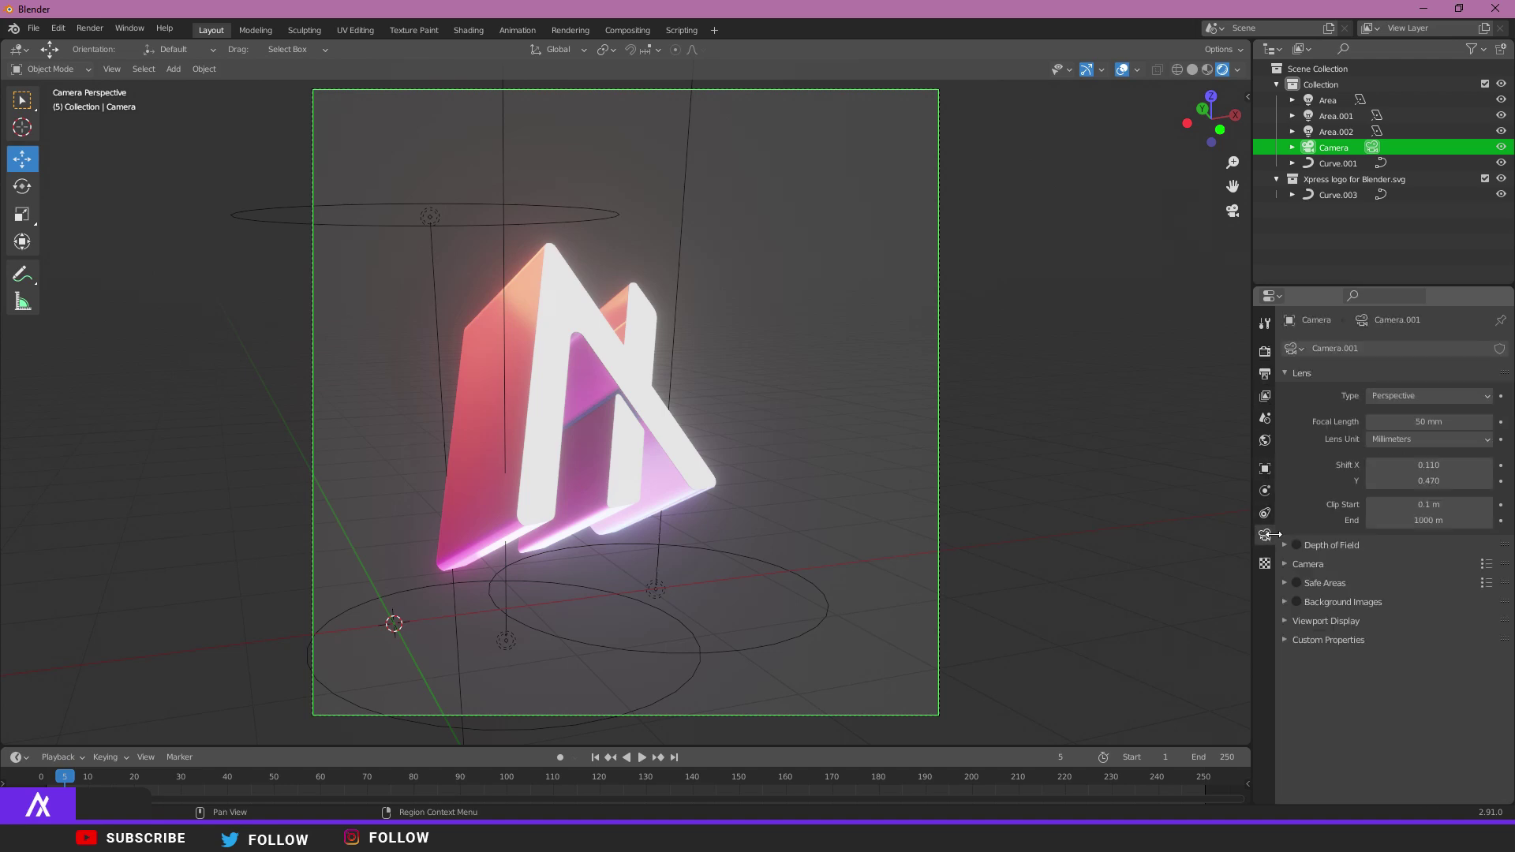
- Set the camera's lens shift X to 0.030, increase its focal length and adjust shift Y to centre the enlarged logo in the frame
drag(1428, 465, 1379, 465)
drag(1428, 421, 1474, 421)
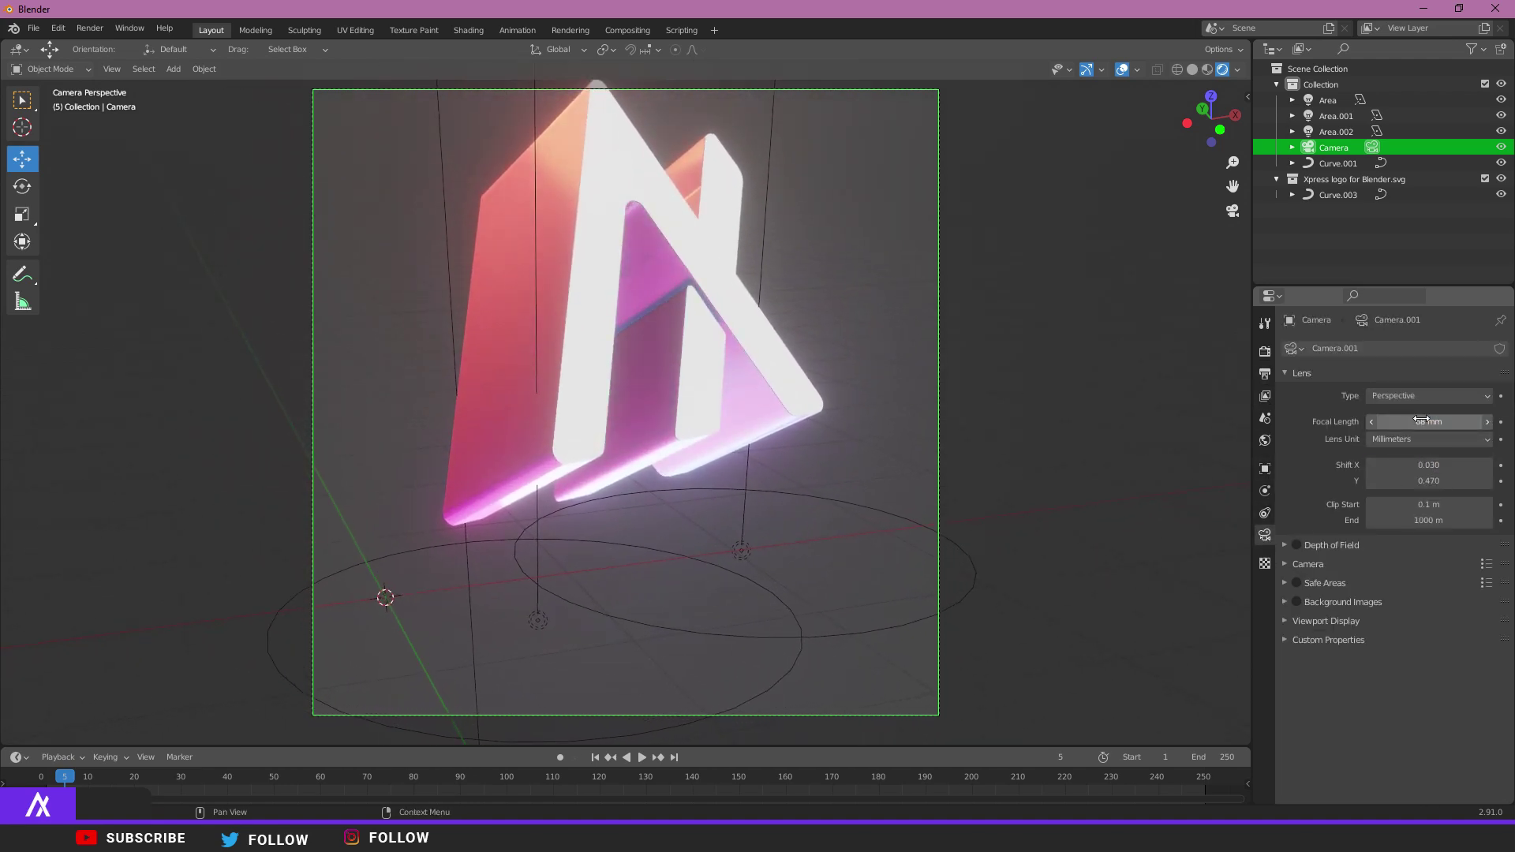
drag(1421, 481, 1394, 499)
- Make the render's film background transparent in the Eevee render settings
click(1265, 563)
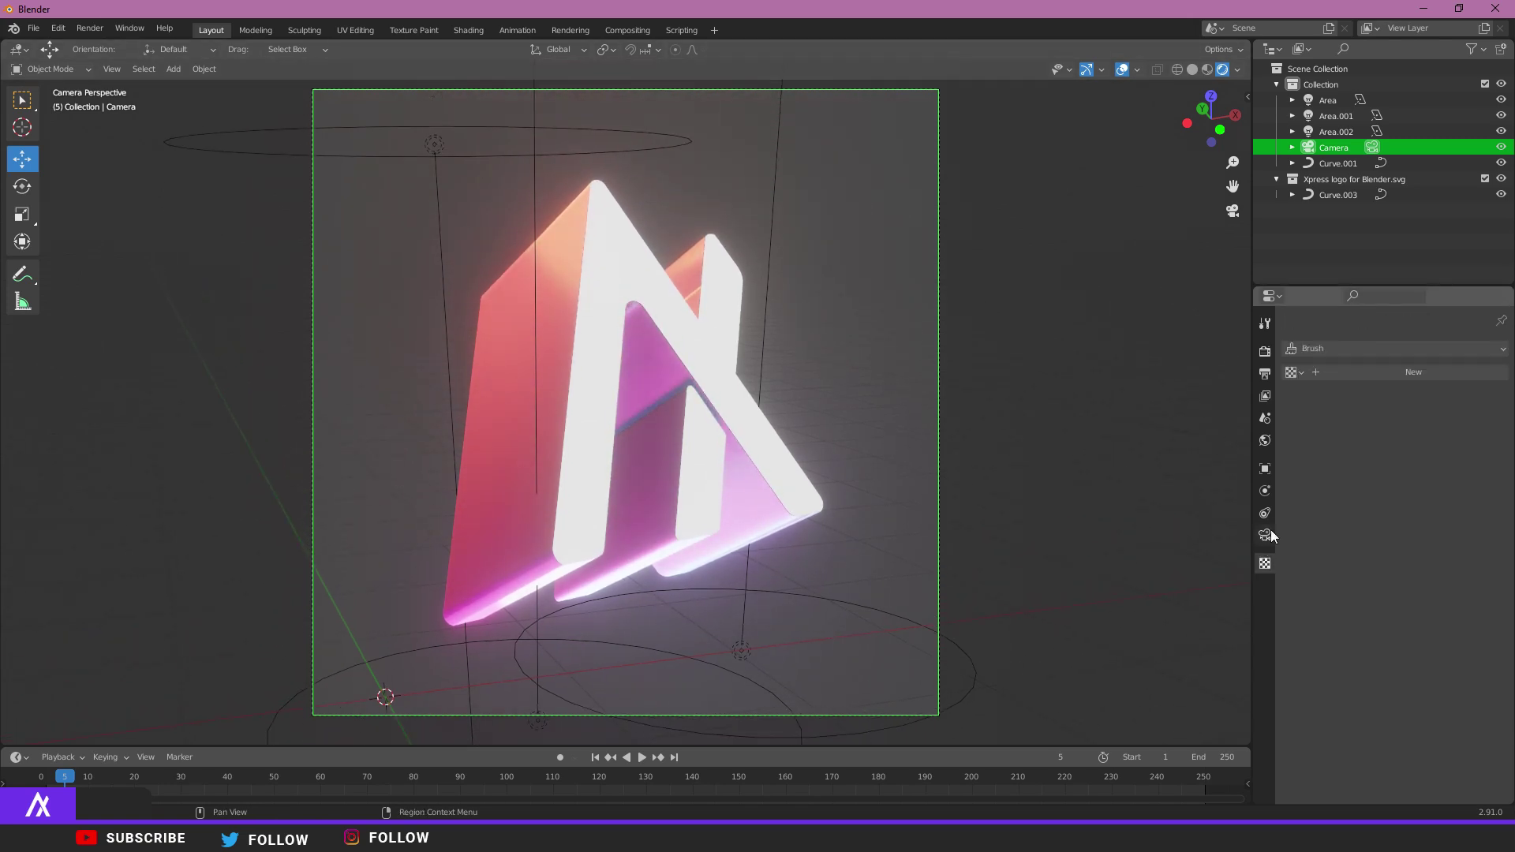
click(1265, 350)
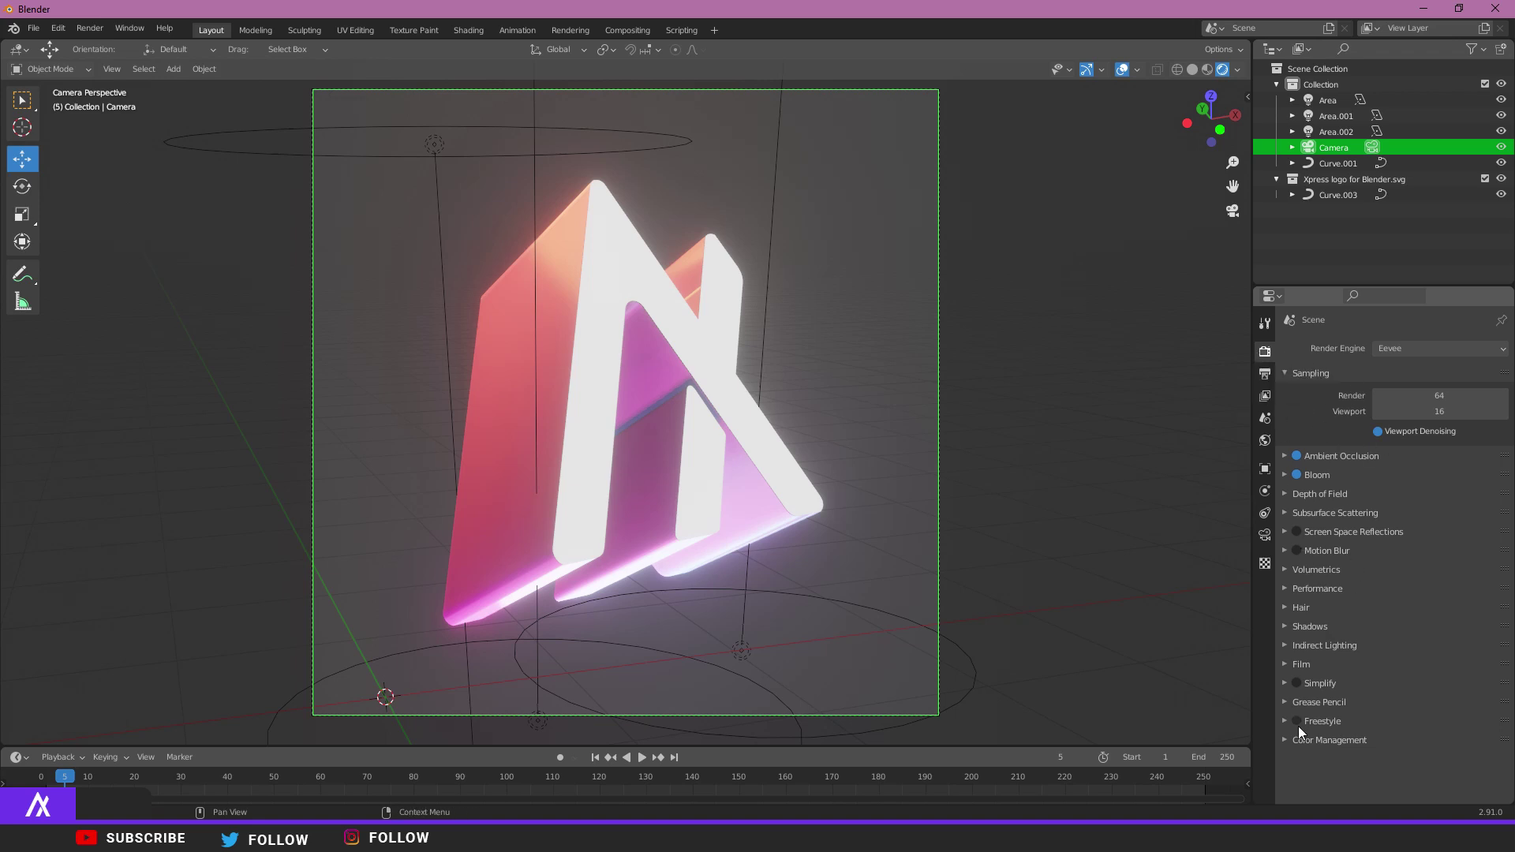
click(1286, 663)
click(1372, 705)
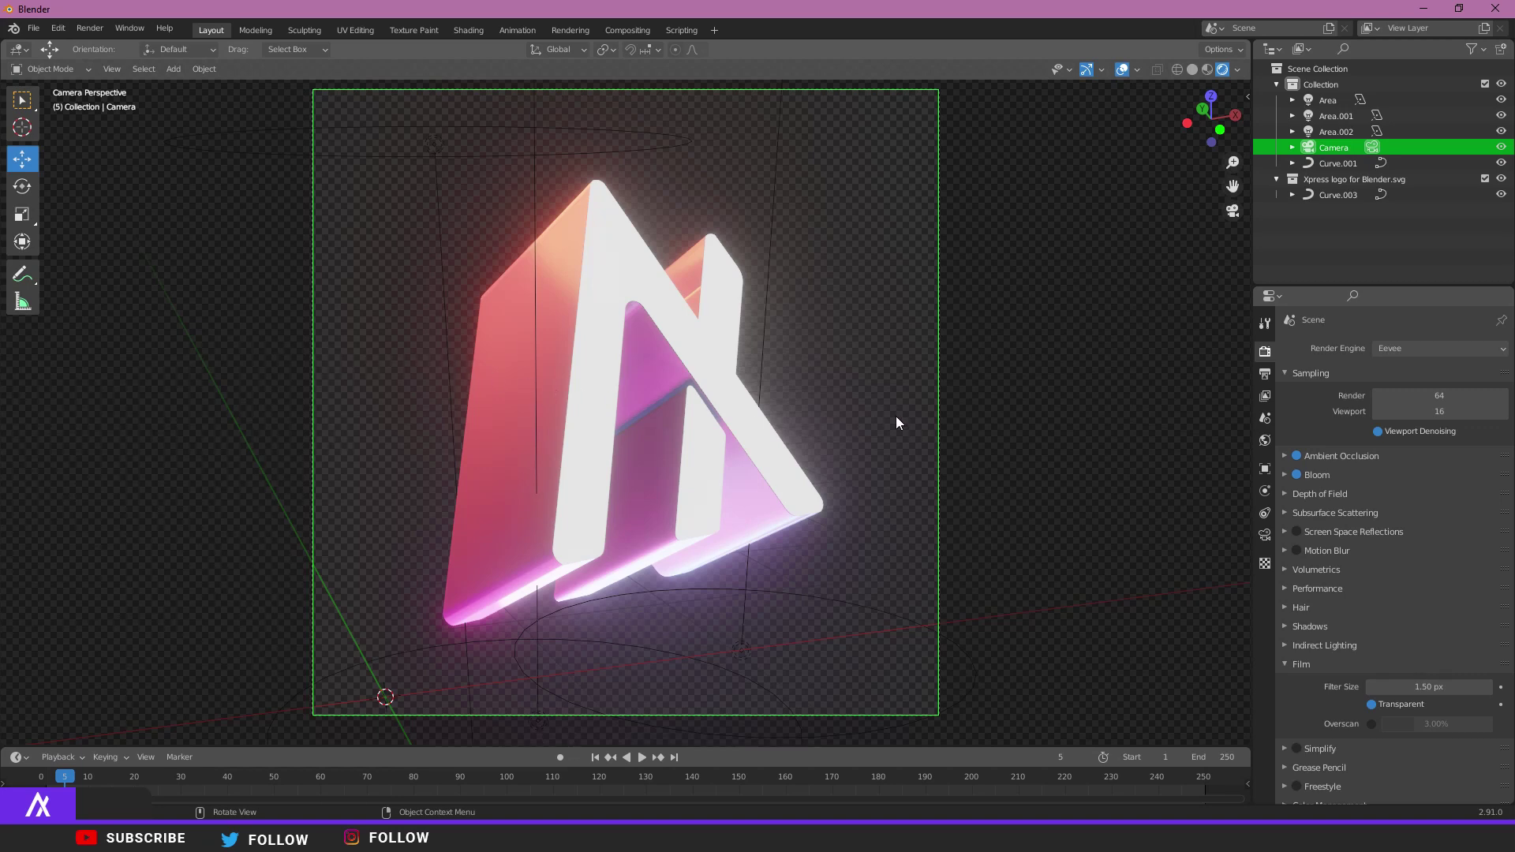
- Preview the logo with the Cycles render engine and switch back to Eevee for comparison
click(1399, 349)
click(1395, 402)
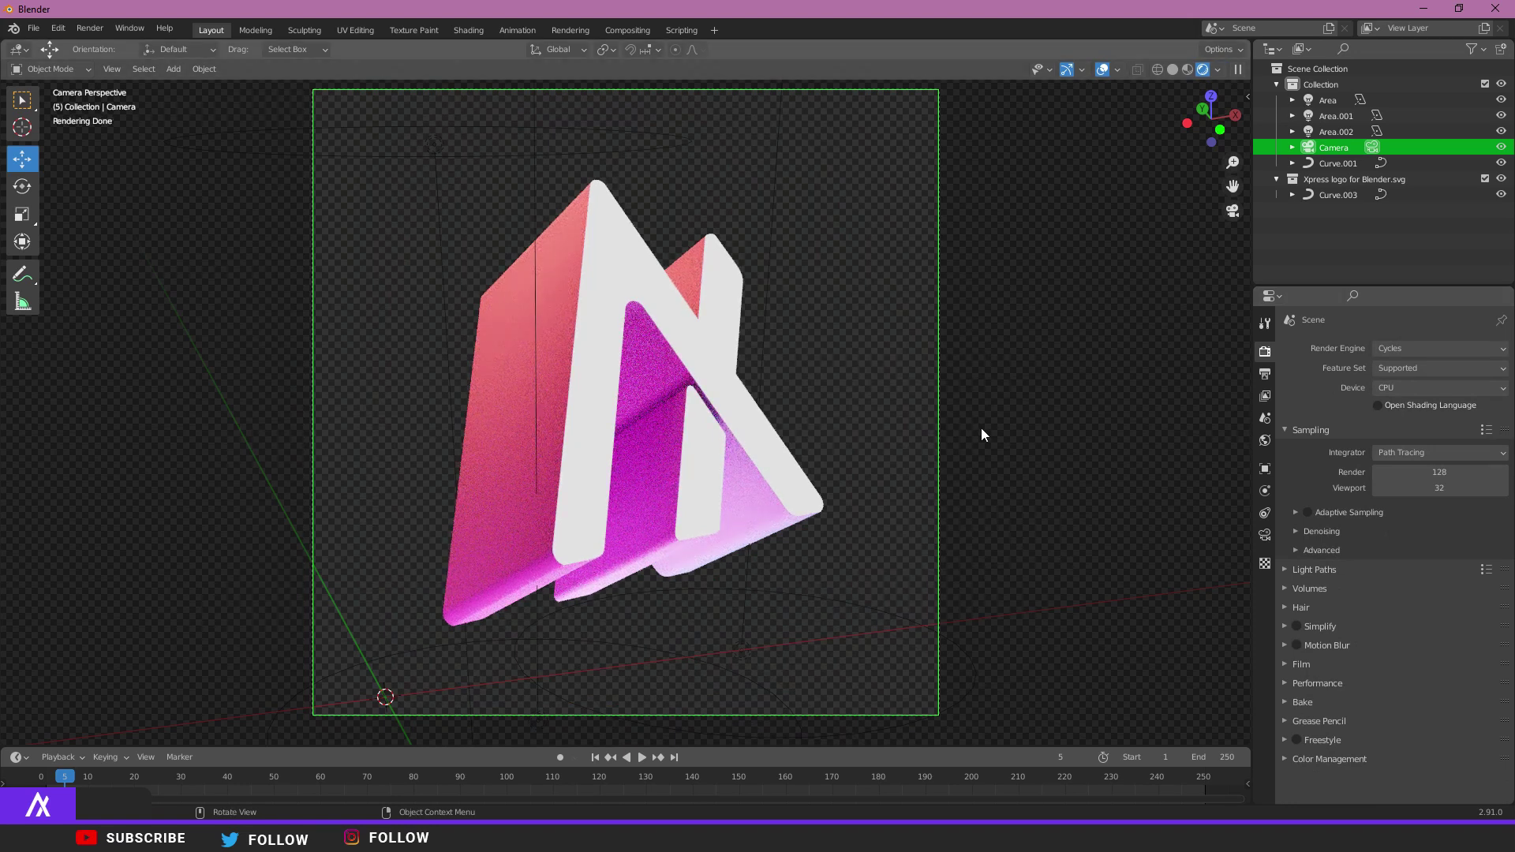
click(1391, 347)
click(1395, 362)
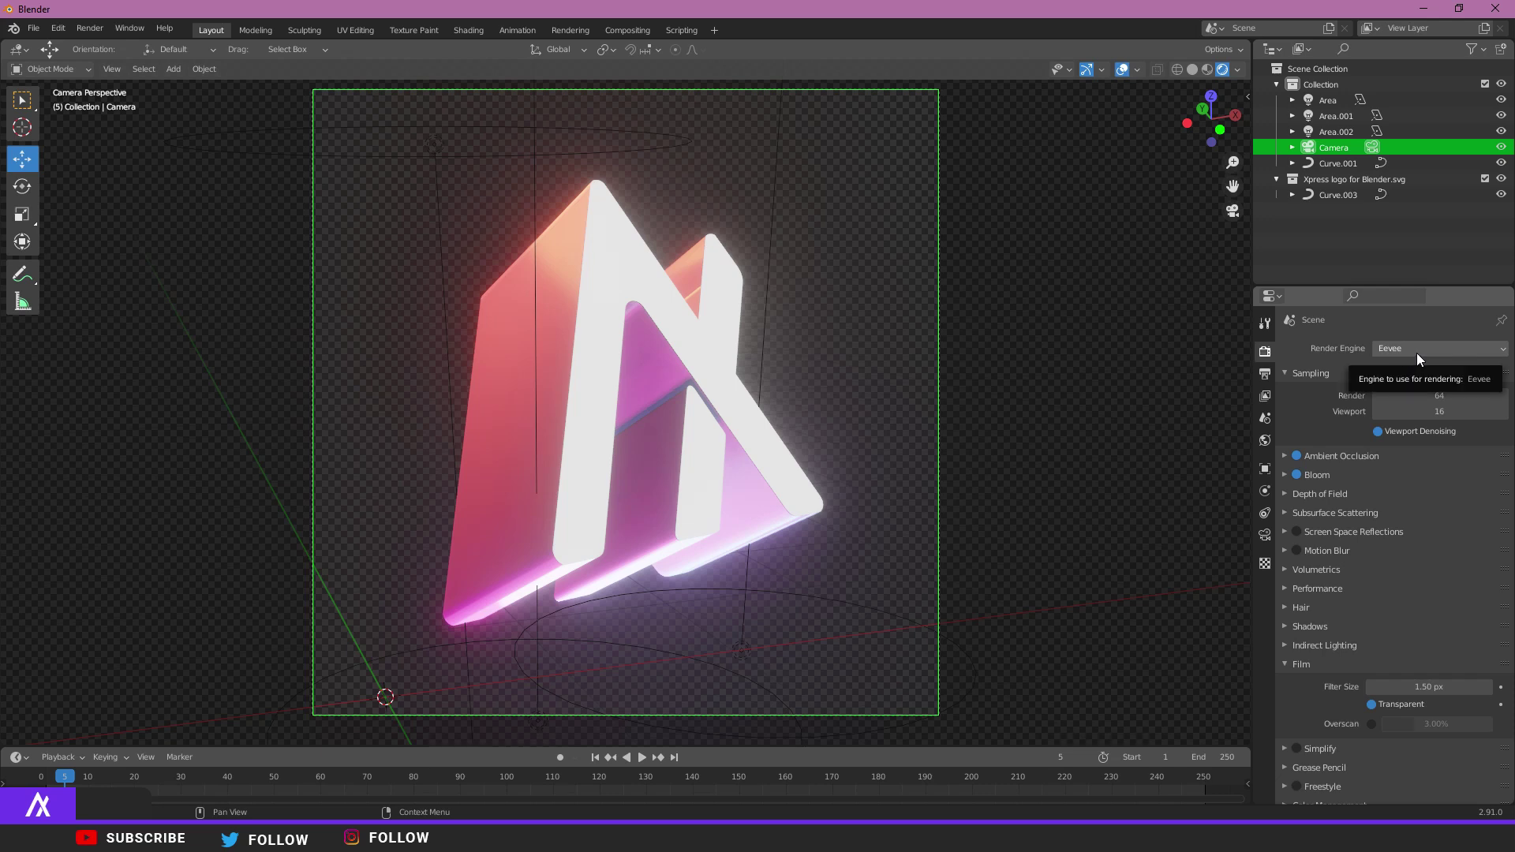
- Set the render engine to Cycles and check the logo in the camera view
click(1417, 353)
click(1394, 402)
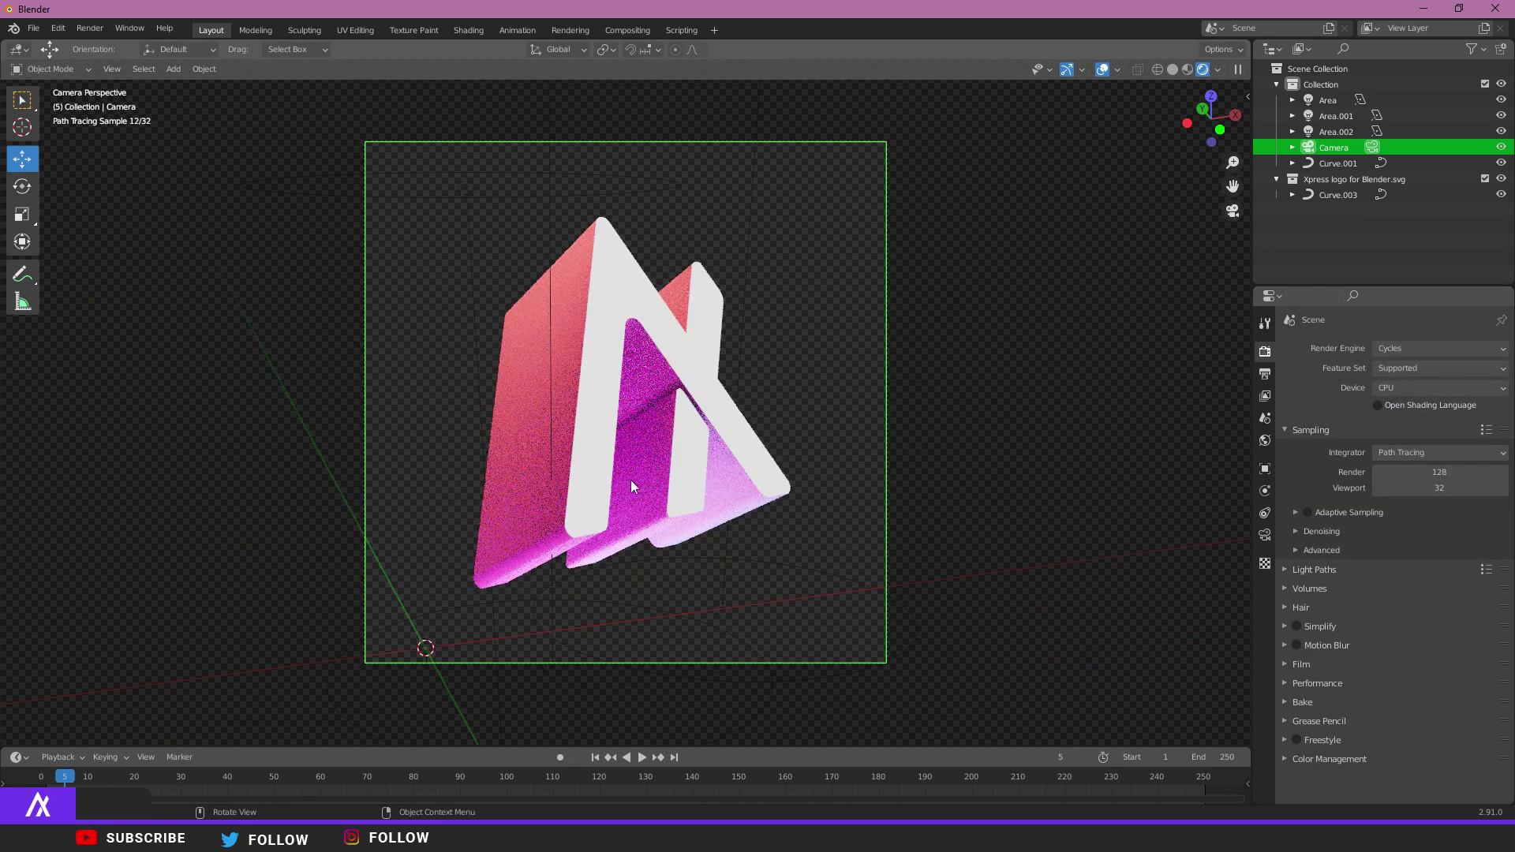
scroll(417, 268, down, 1)
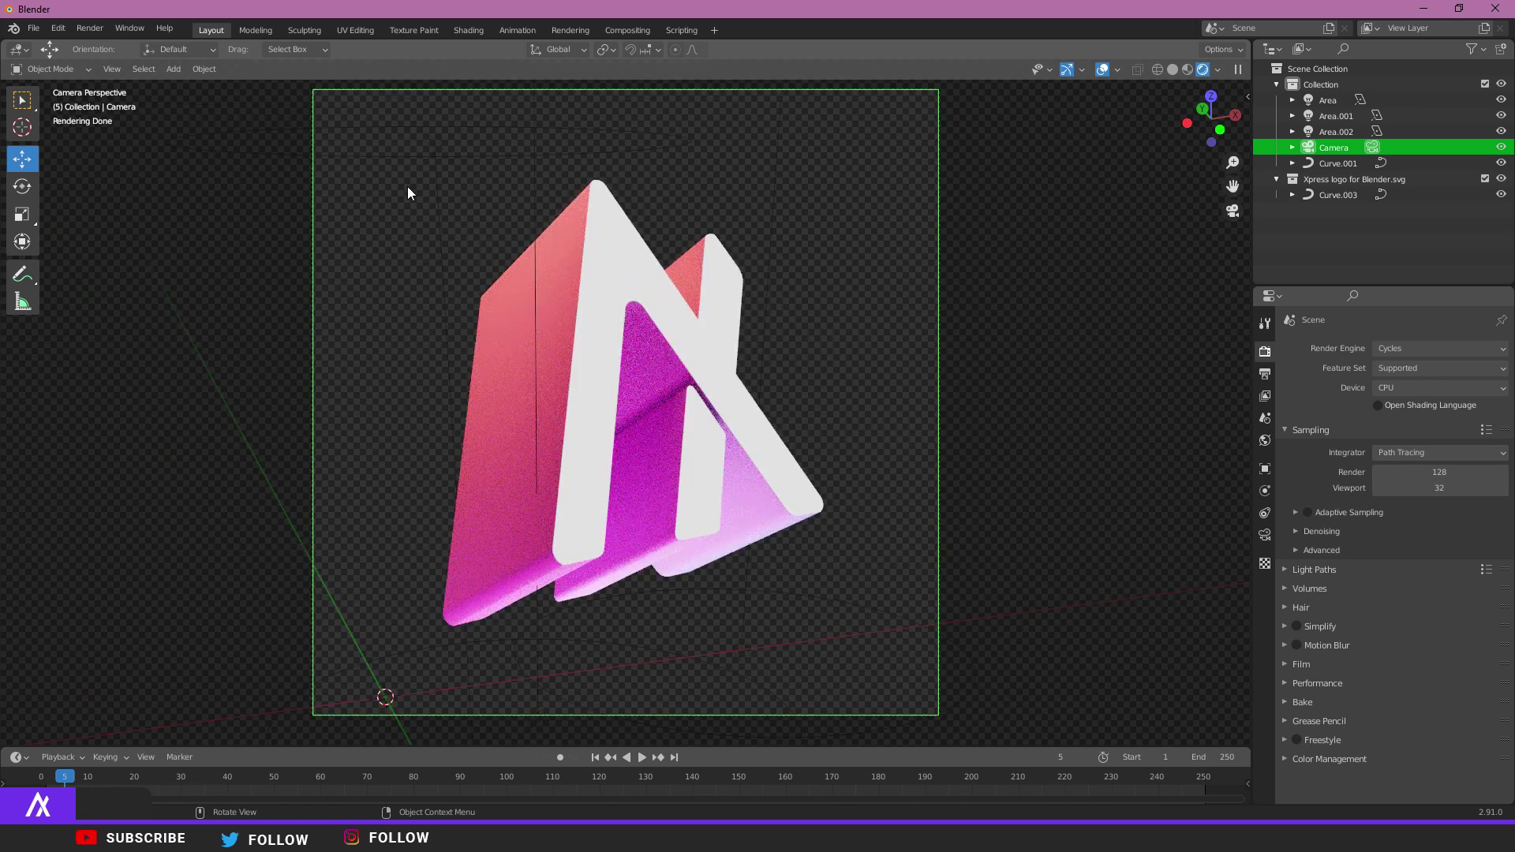
- Render the camera view as a still image and fit the result to the render window
click(78, 32)
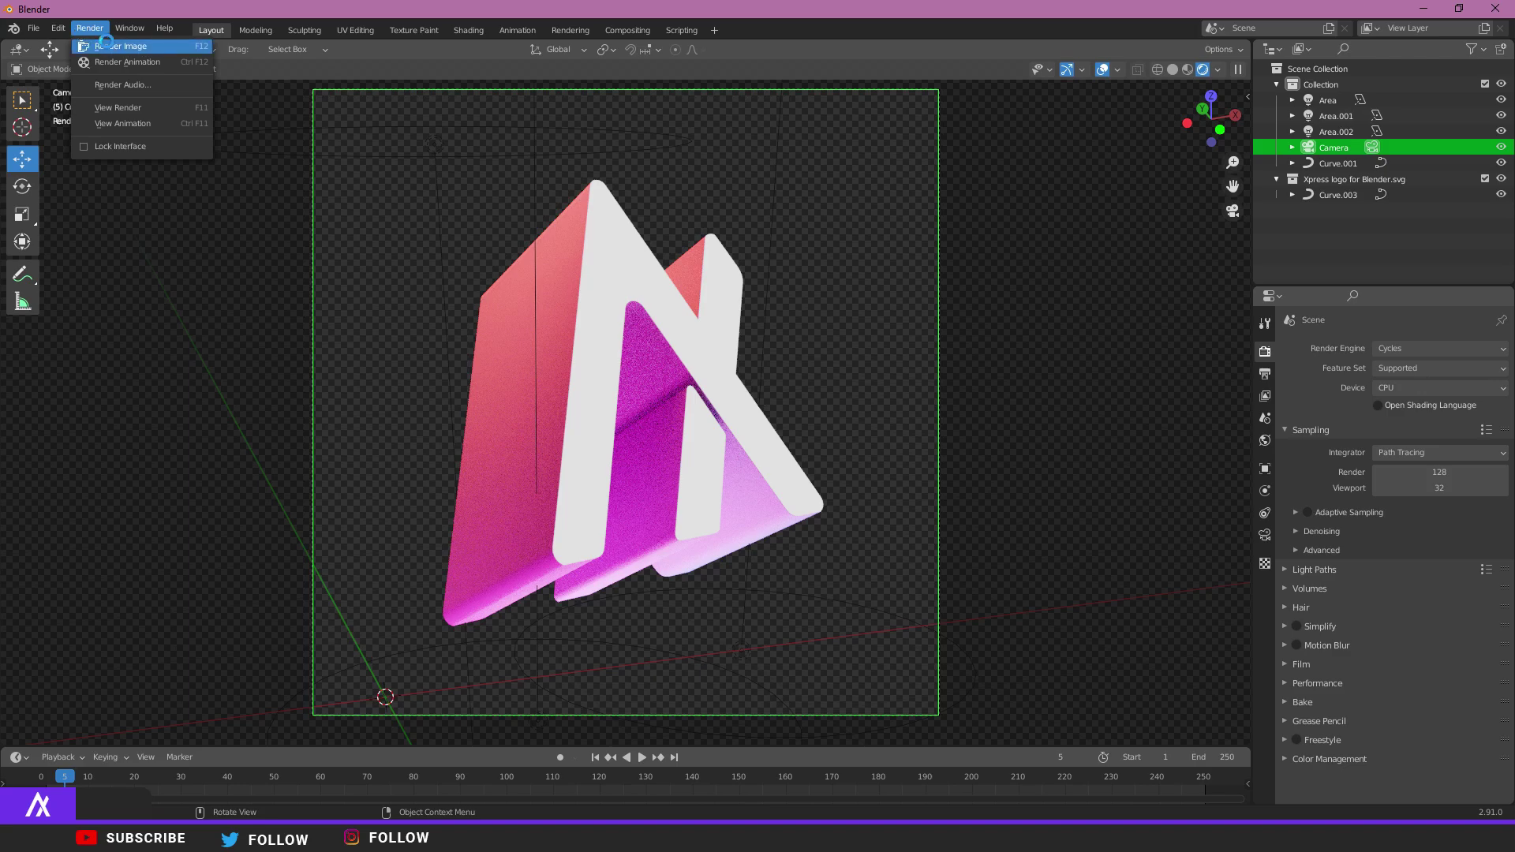
click(111, 46)
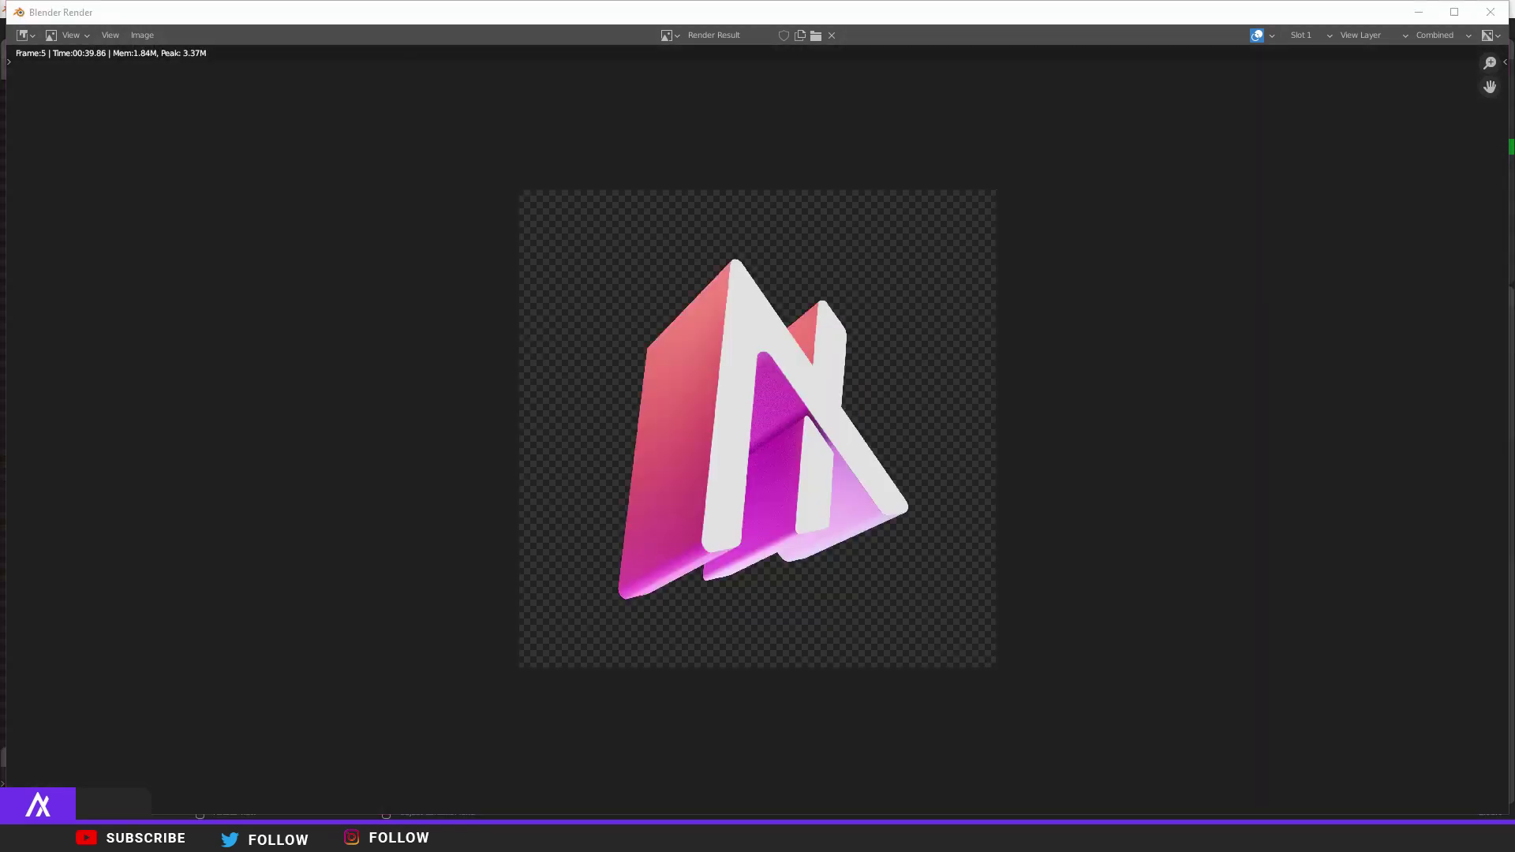
scroll(821, 434, up, 5)
key(Home)
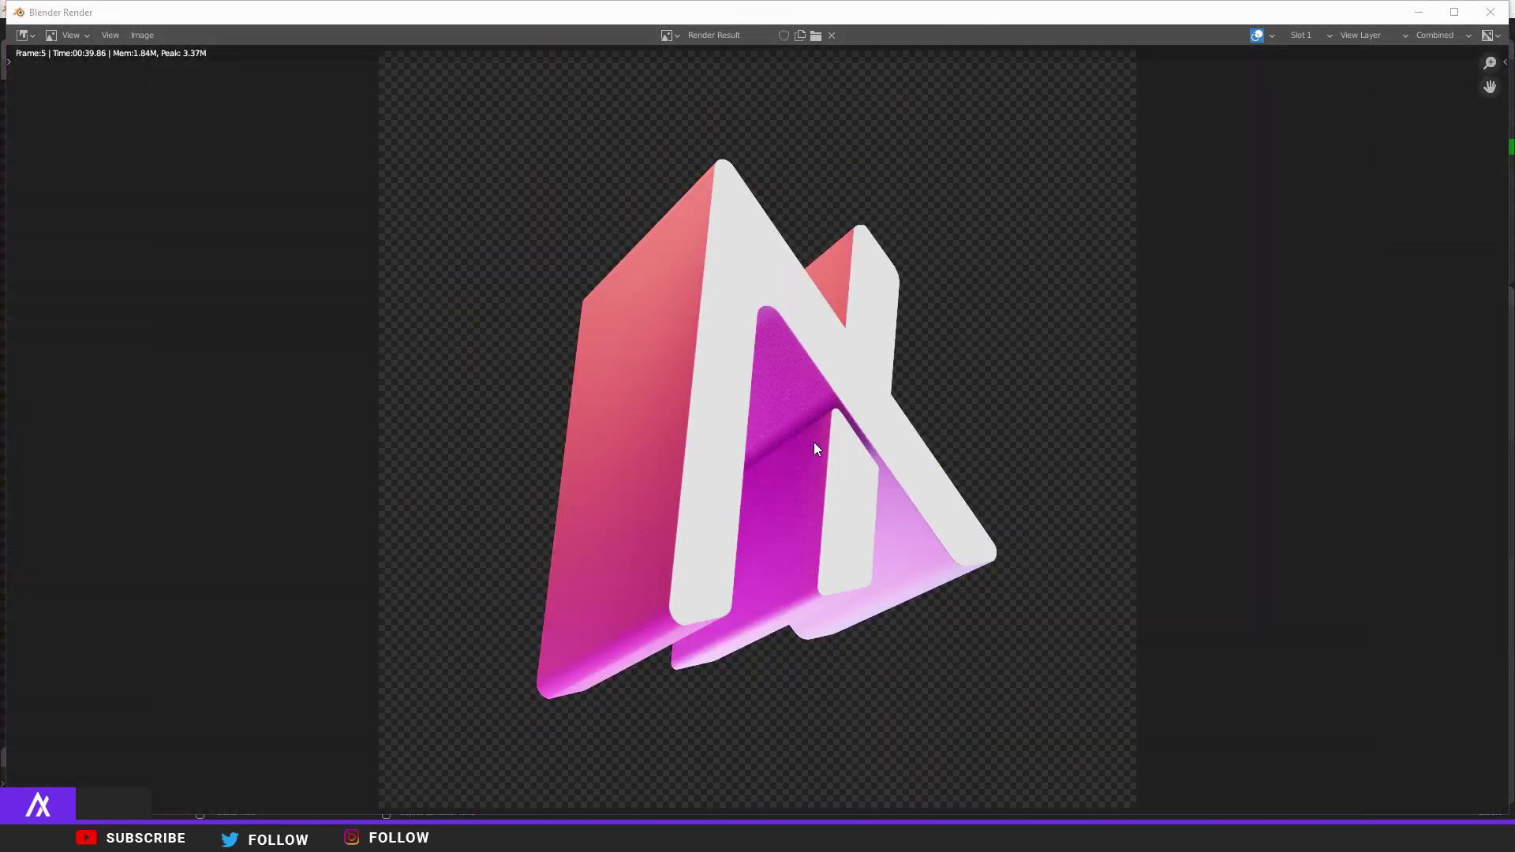
- Start saving the render result as a new image file and choose the Pictures folder as its location
click(142, 35)
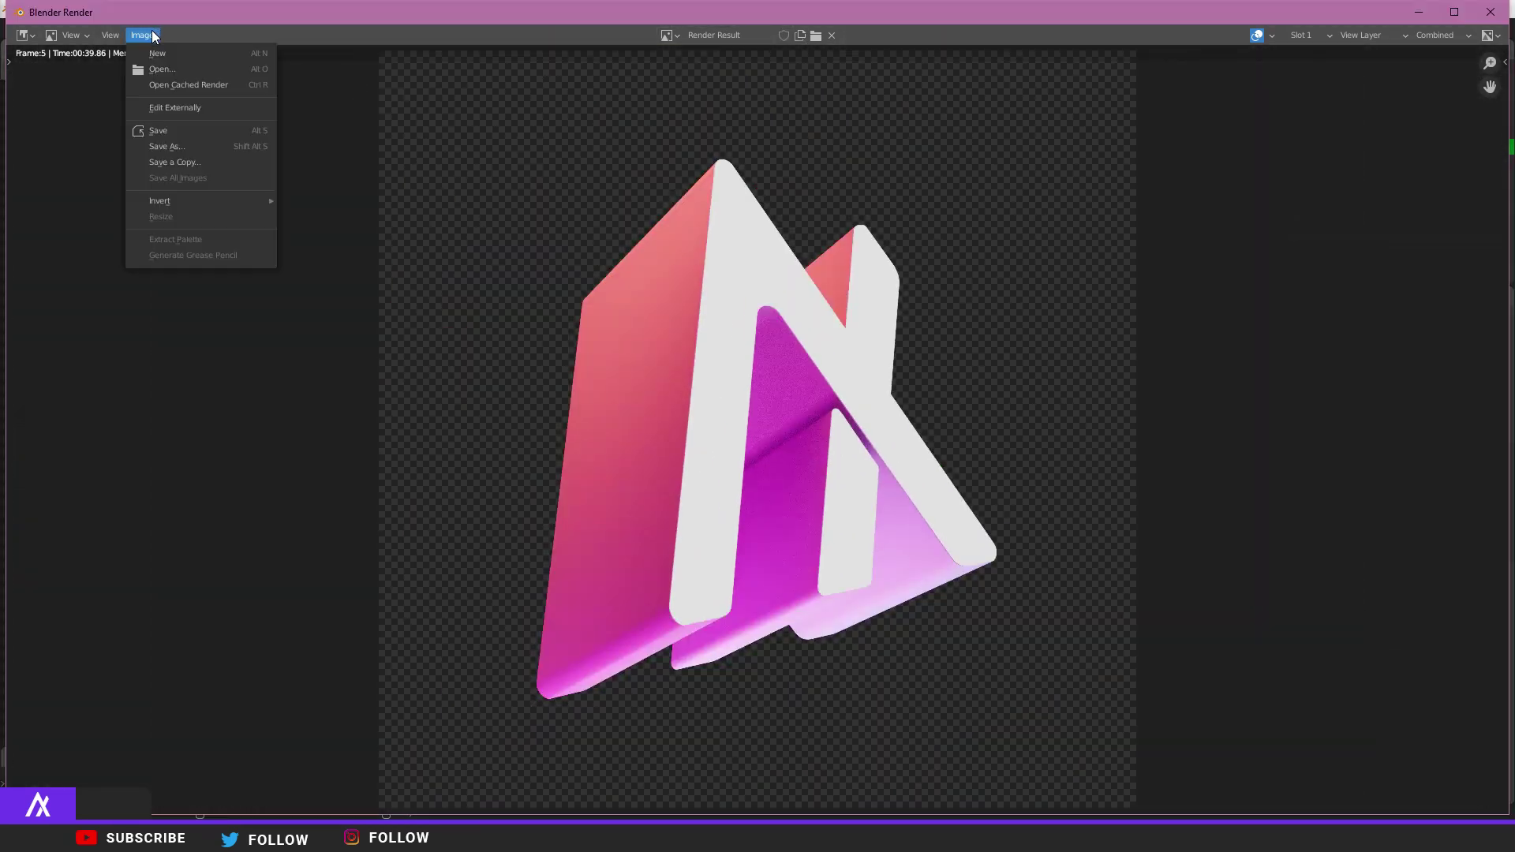
click(175, 146)
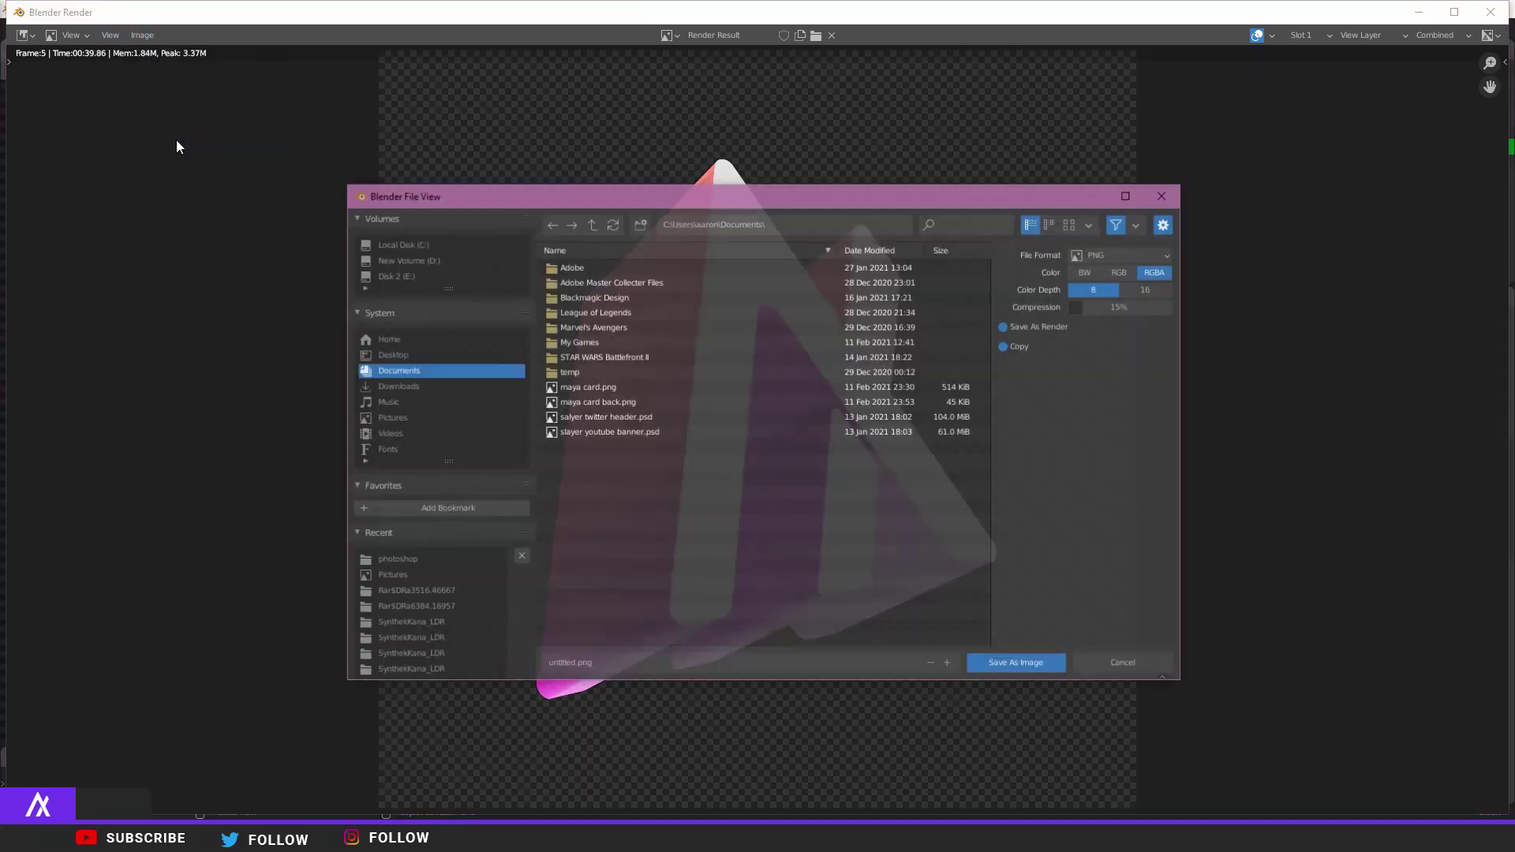
click(391, 418)
- Name the file llogo tutorial.png, save it as an RGBA PNG image and close the render window
click(580, 664)
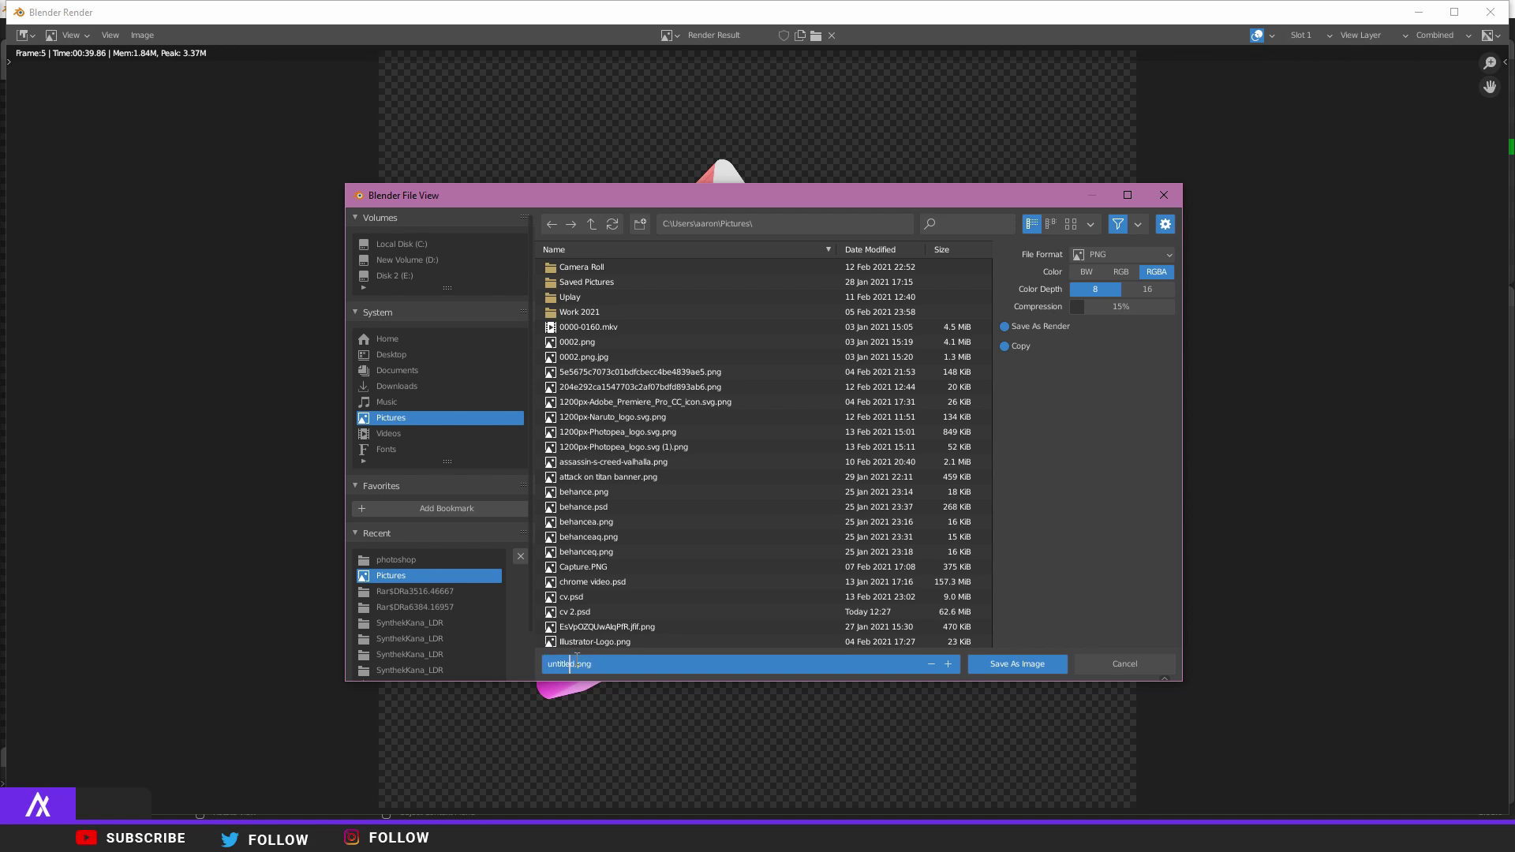
drag(576, 663, 525, 662)
text(llogo)
key(BackSpace)
key(BackSpace)
key(BackSpace)
key(BackSpace)
key(BackSpace)
text(llogo tutorial)
click(521, 661)
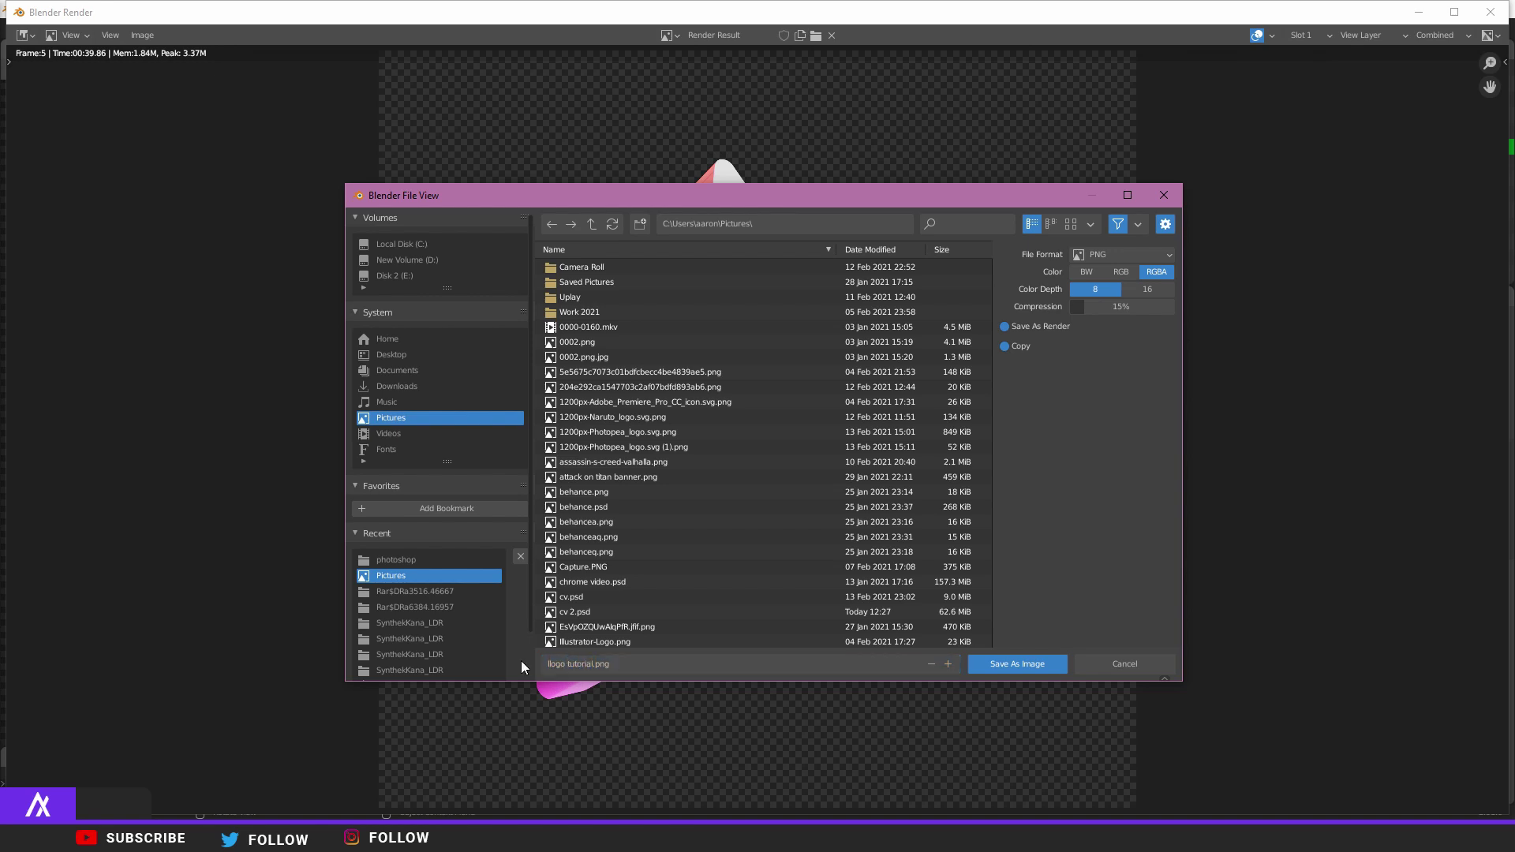
click(1001, 663)
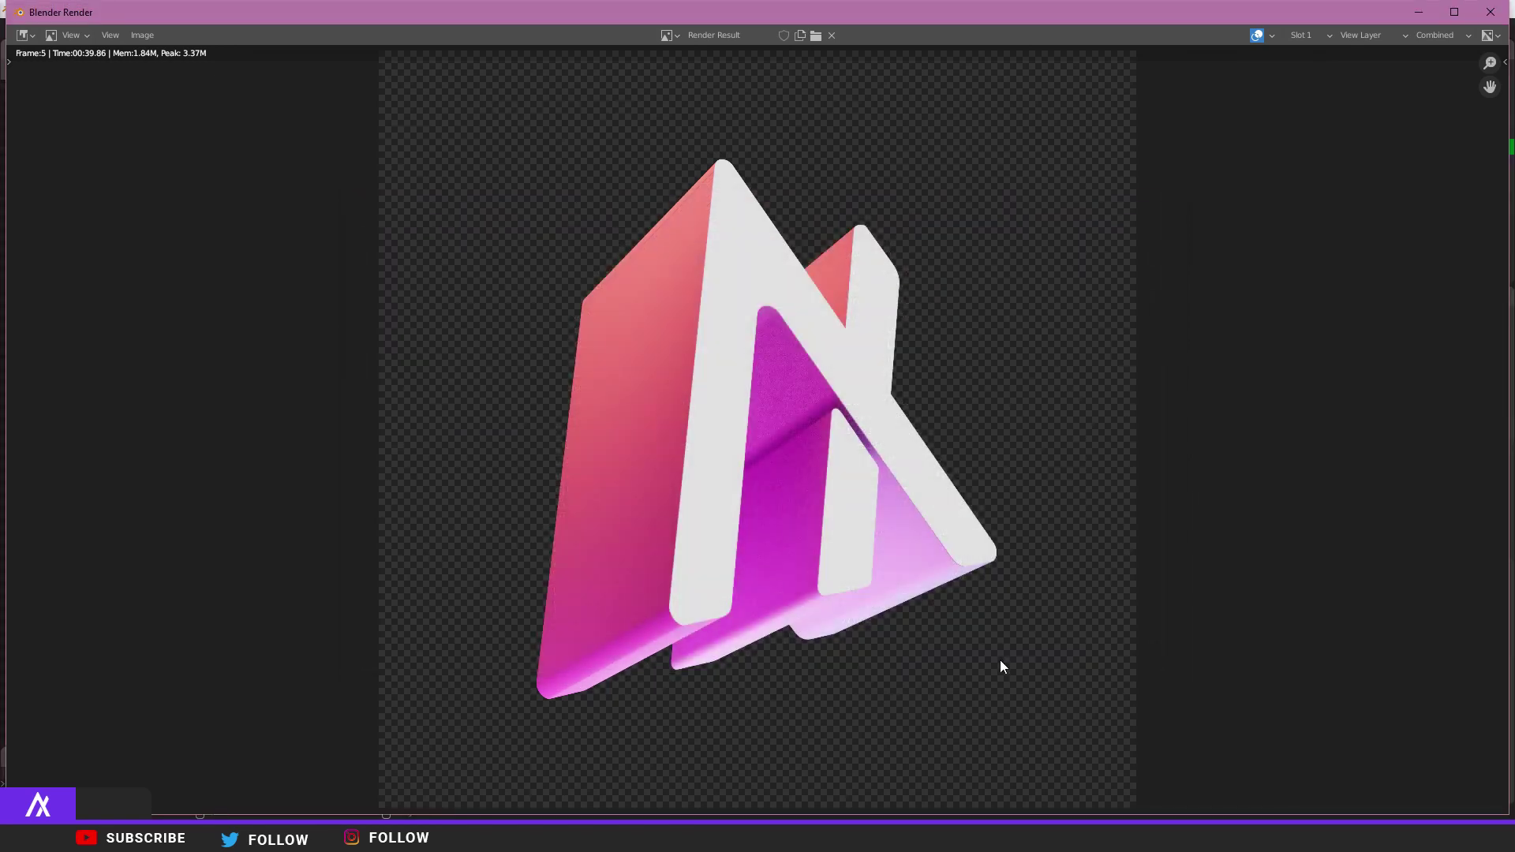
click(1490, 12)
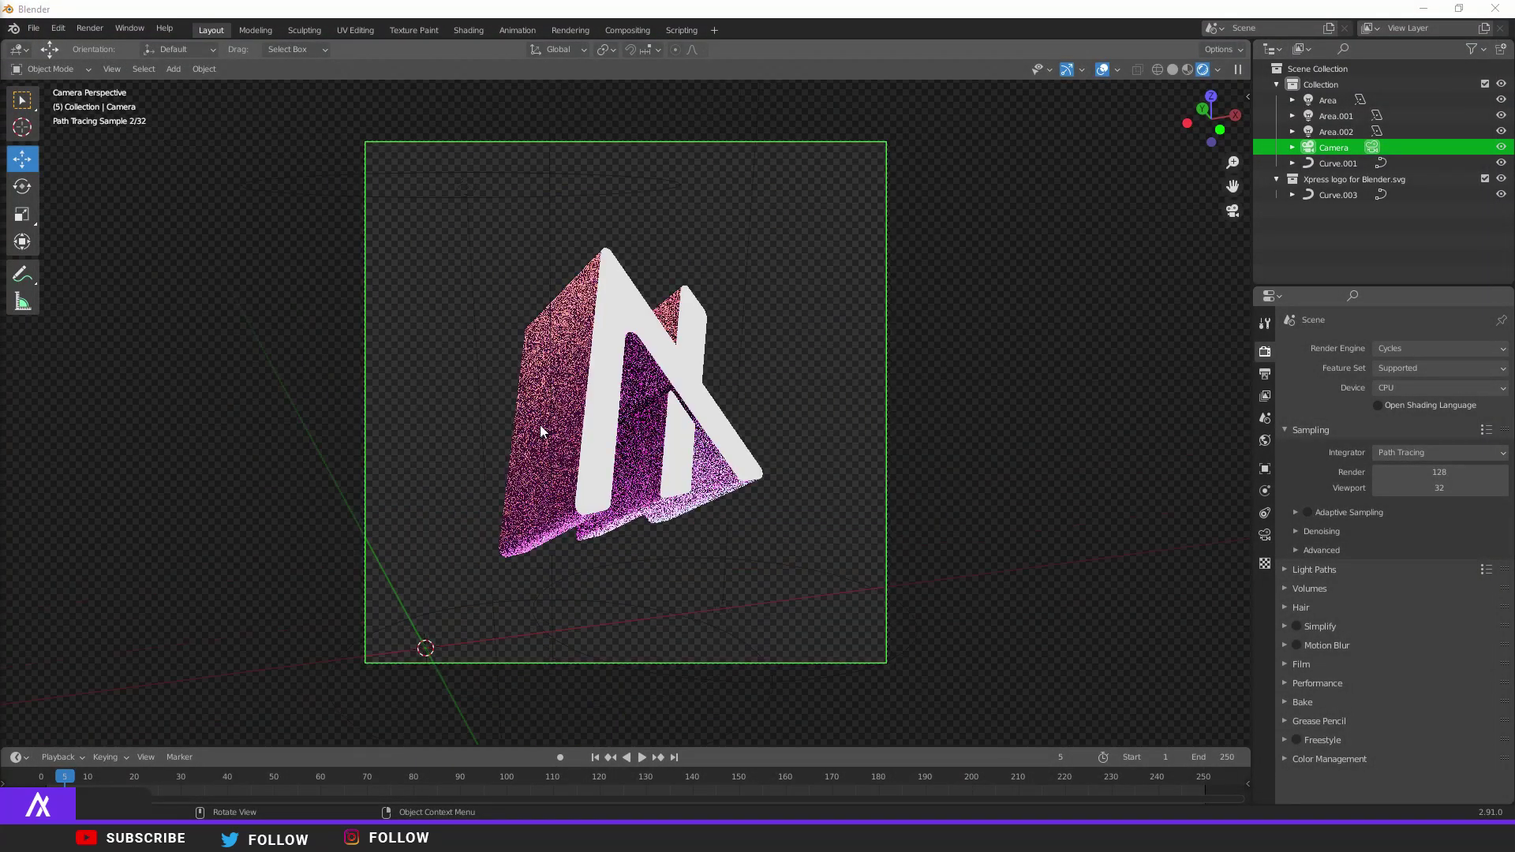